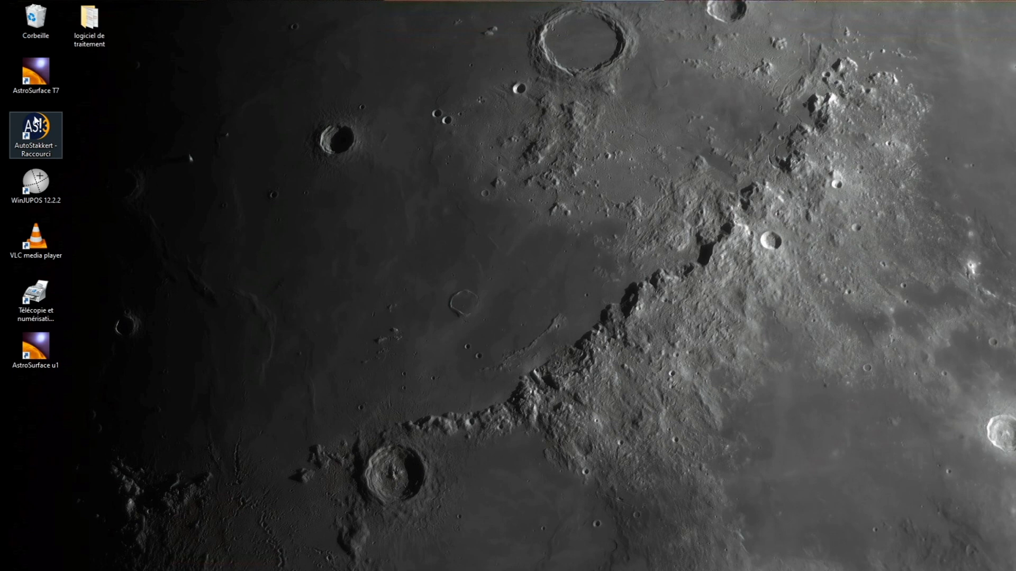
{"action": "double_click", "coordinate": [48, 361]}
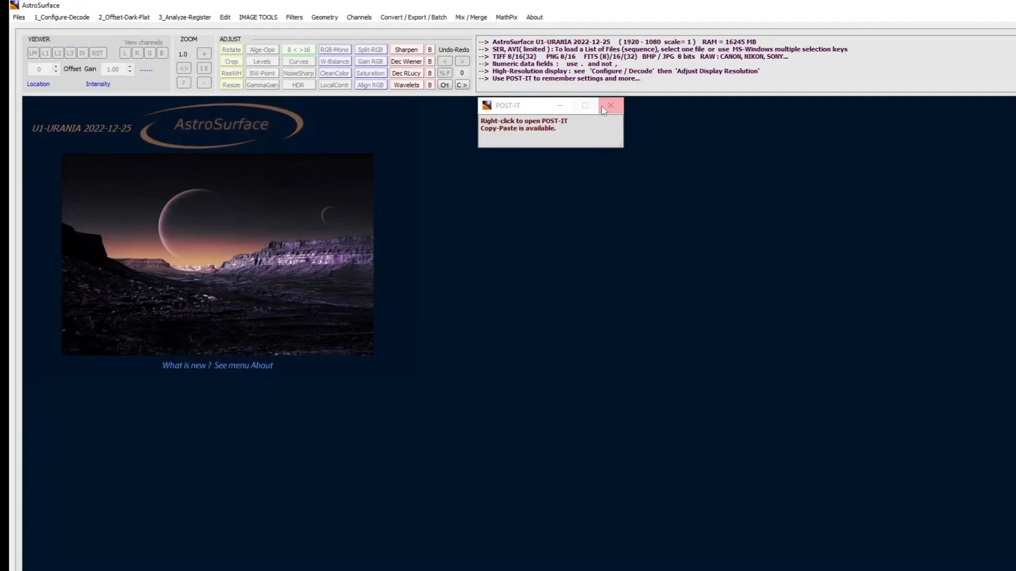
{"action": "left_click", "coordinate": [610, 105]}
{"action": "left_click", "coordinate": [19, 17]}
{"action": "left_click", "coordinate": [47, 29]}
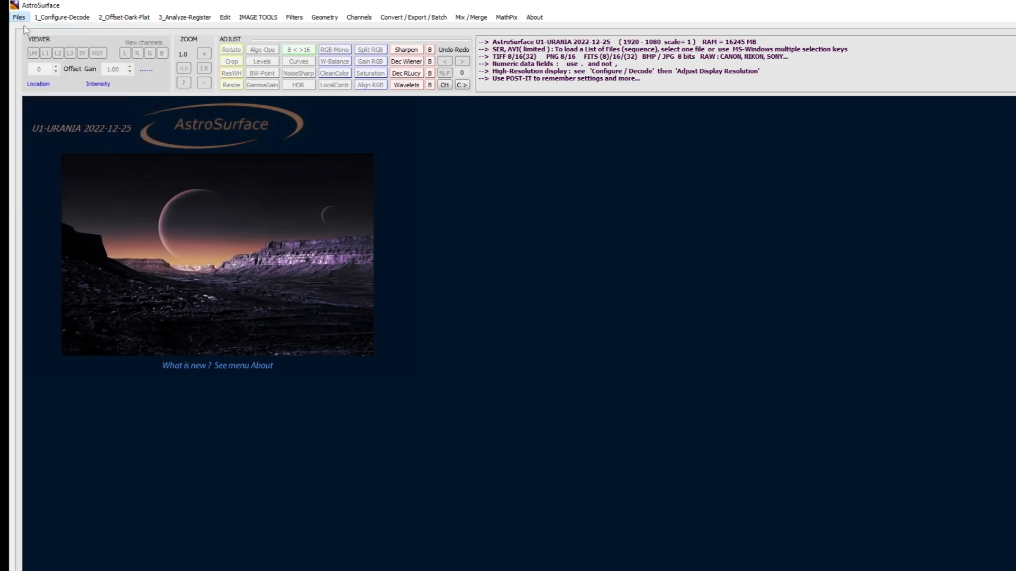
{"action": "left_click", "coordinate": [143, 114]}
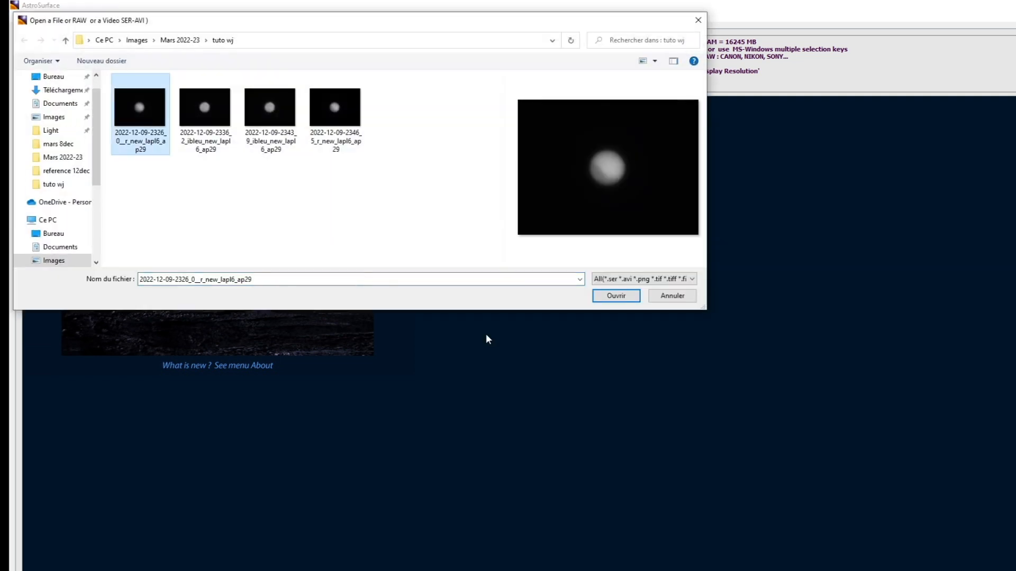
{"action": "left_click", "coordinate": [612, 295]}
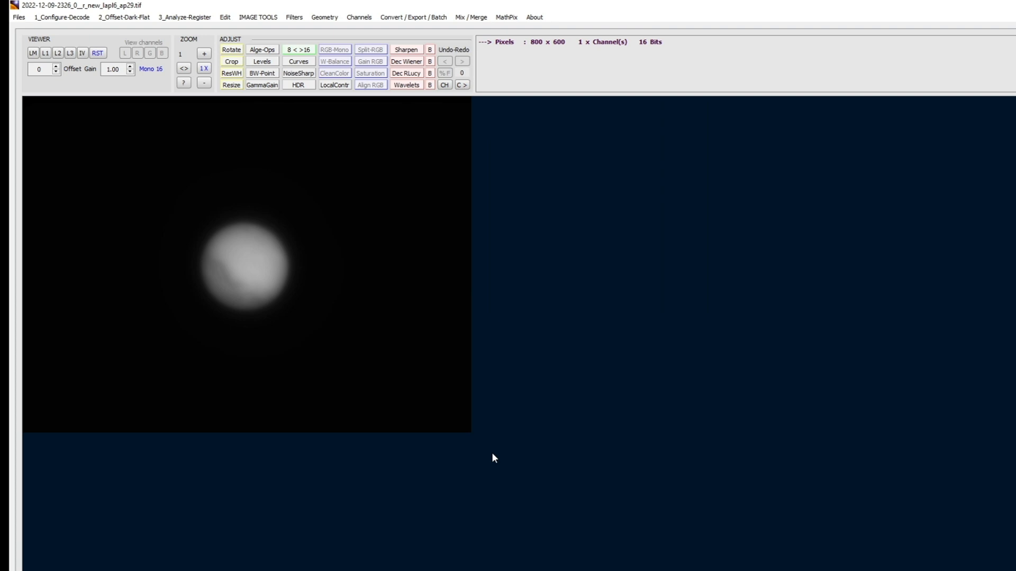
Apply wavelets to the Mars image with HF size 12, deconvolution disabled and a noise prefilter of about 0.4 pixels
{"action": "left_click", "coordinate": [407, 84]}
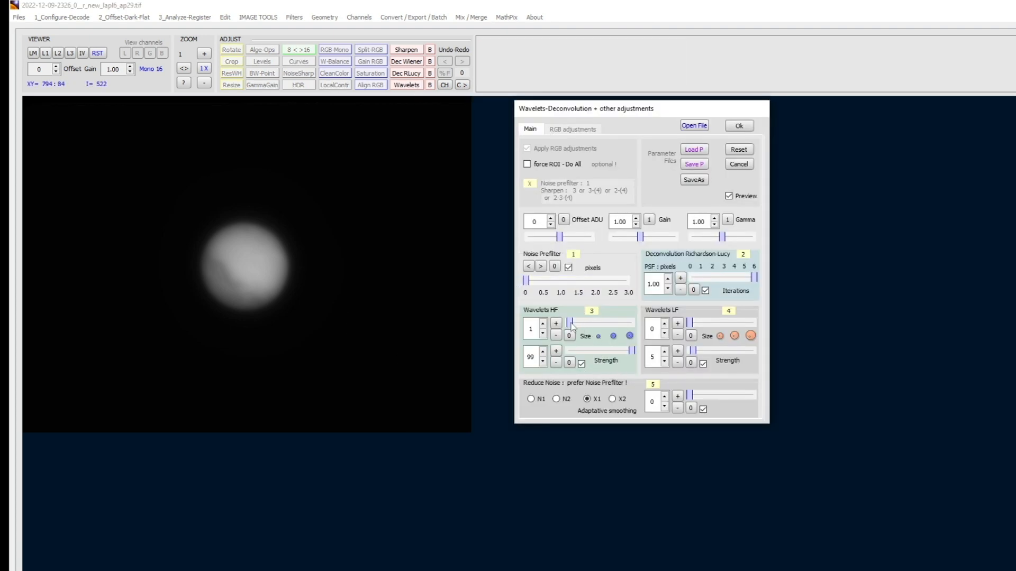
{"action": "left_click_drag", "start_coordinate": [571, 325], "coordinate": [586, 327]}
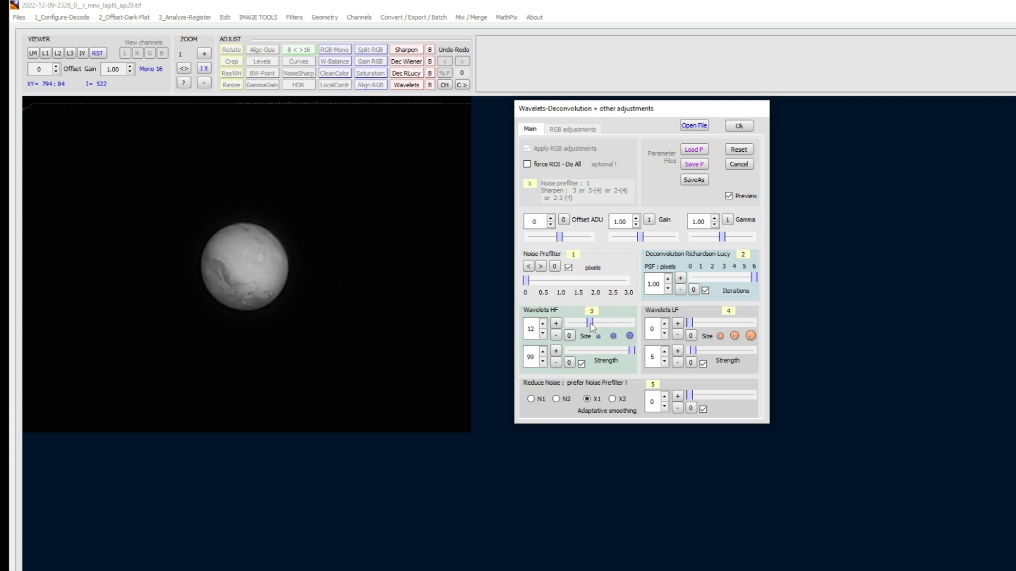
{"action": "left_click_drag", "start_coordinate": [526, 281], "coordinate": [540, 282]}
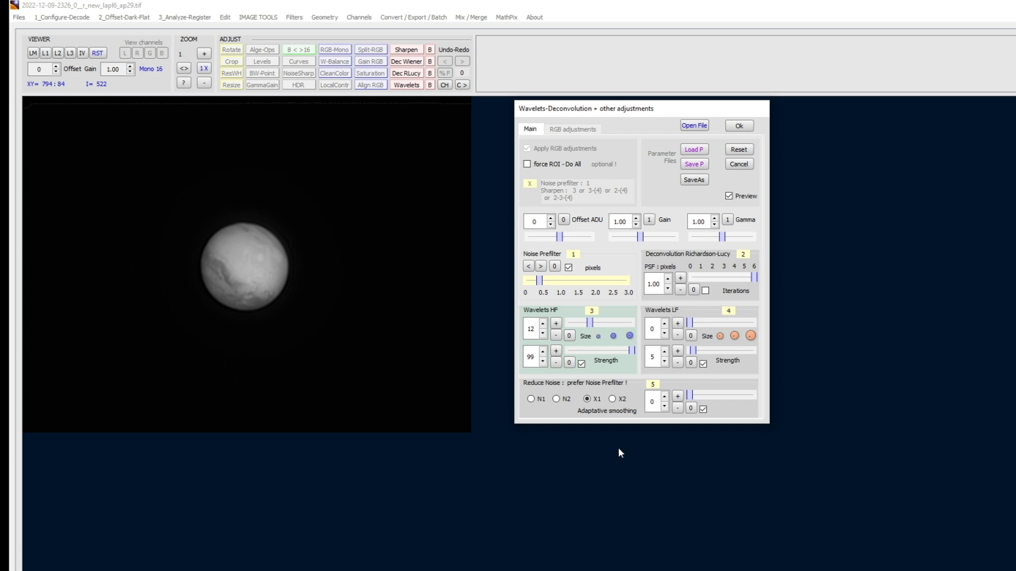
{"action": "left_click", "coordinate": [735, 128]}
{"action": "right_click", "coordinate": [214, 295]}
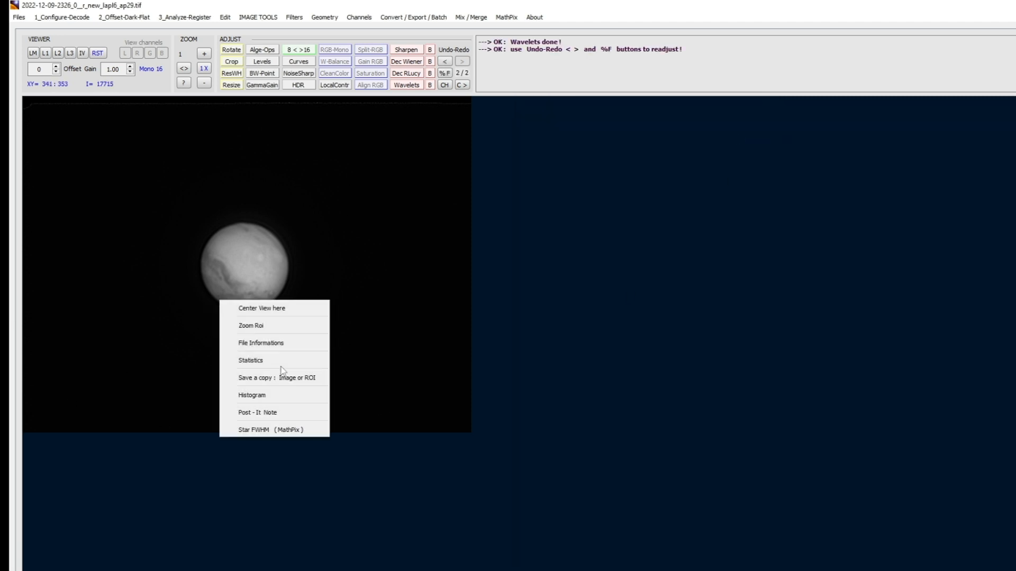
{"action": "left_click", "coordinate": [290, 377]}
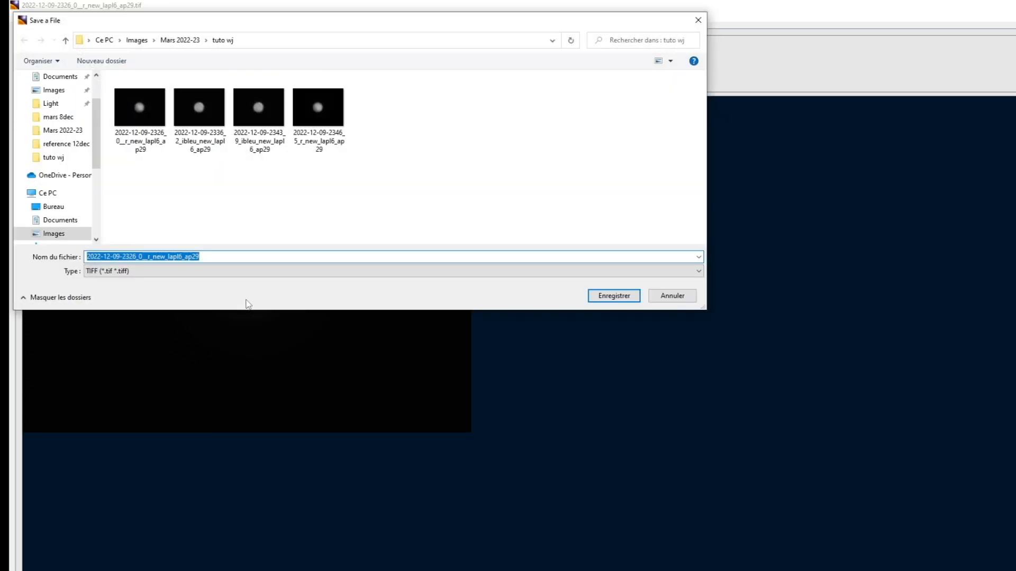
{"action": "left_click", "coordinate": [217, 258]}
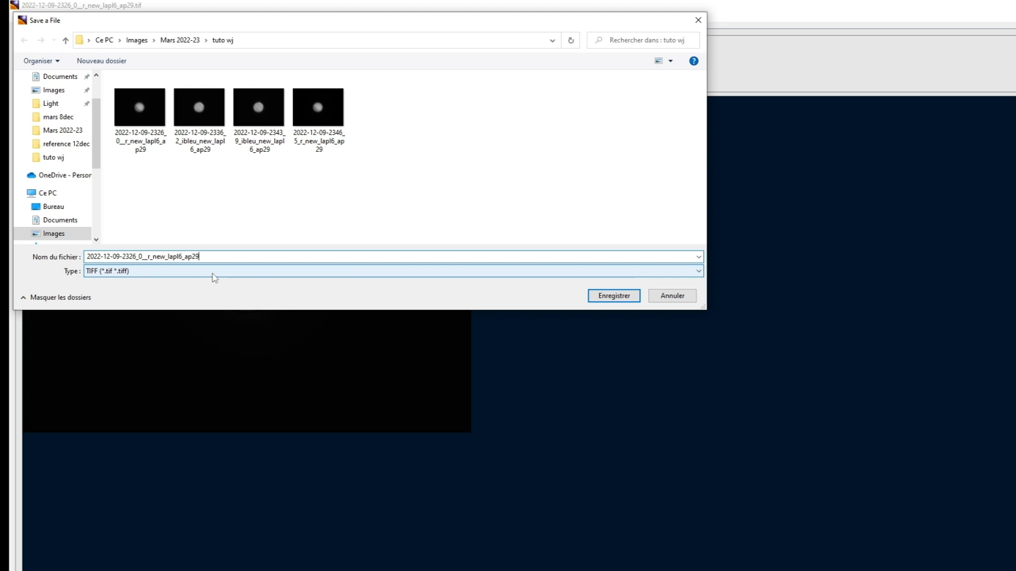
{"action": "left_click", "coordinate": [178, 272]}
{"action": "left_click", "coordinate": [159, 288]}
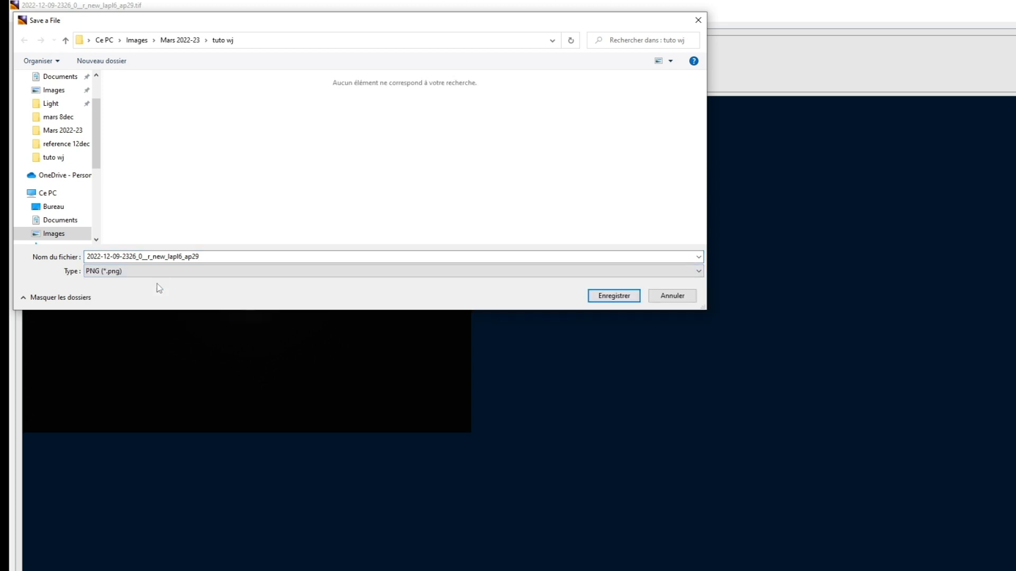
{"action": "left_click", "coordinate": [611, 296]}
{"action": "left_click", "coordinate": [16, 17]}
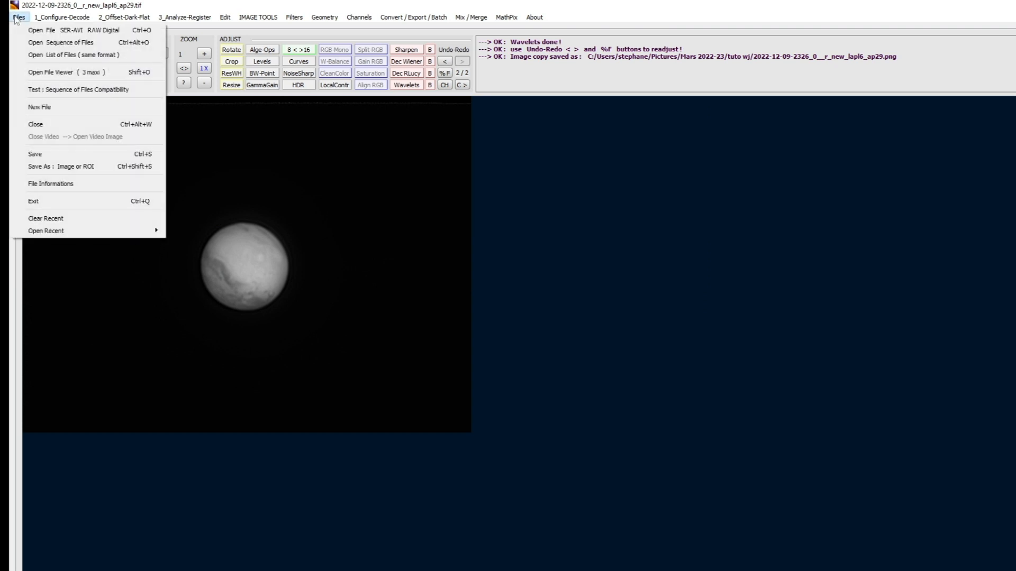
{"action": "left_click", "coordinate": [32, 29]}
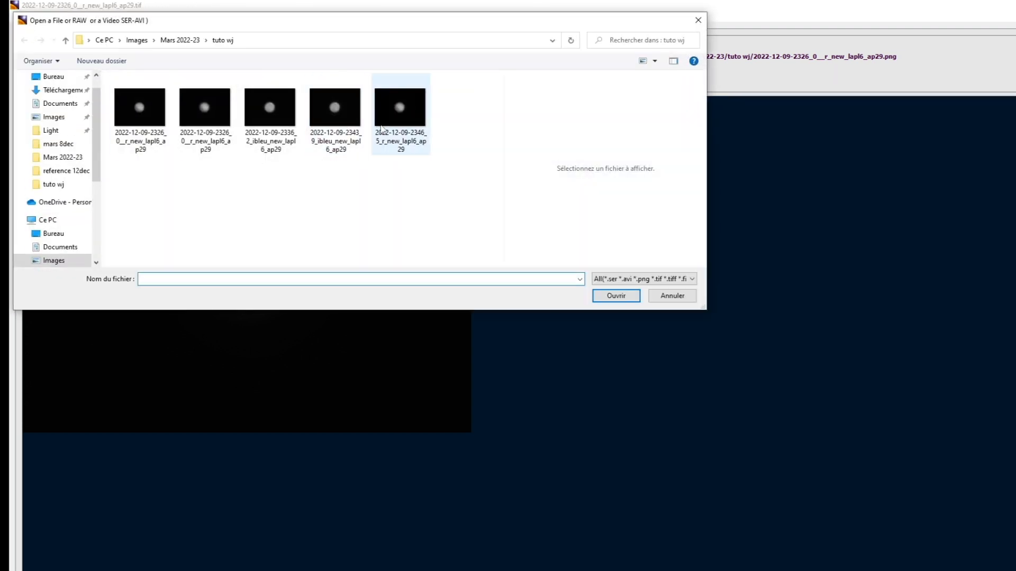
{"action": "left_click", "coordinate": [151, 110]}
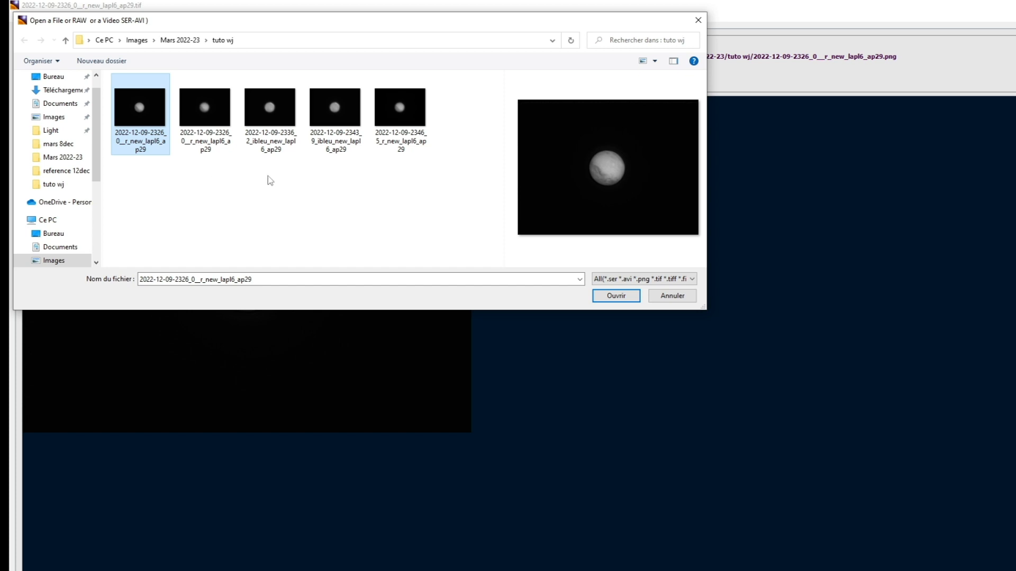
{"action": "left_click", "coordinate": [400, 127]}
{"action": "left_click", "coordinate": [615, 296]}
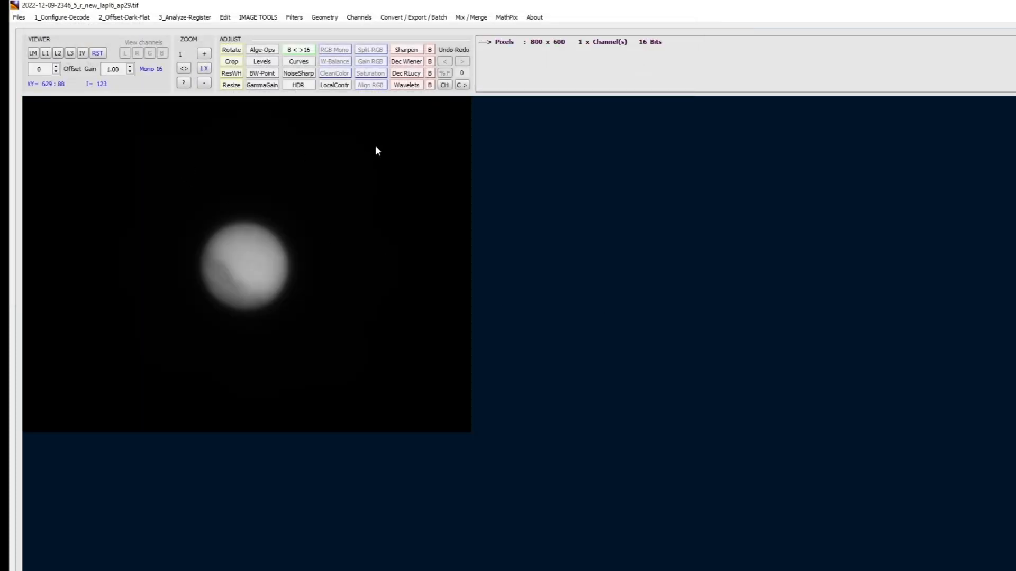
{"action": "left_click", "coordinate": [406, 85]}
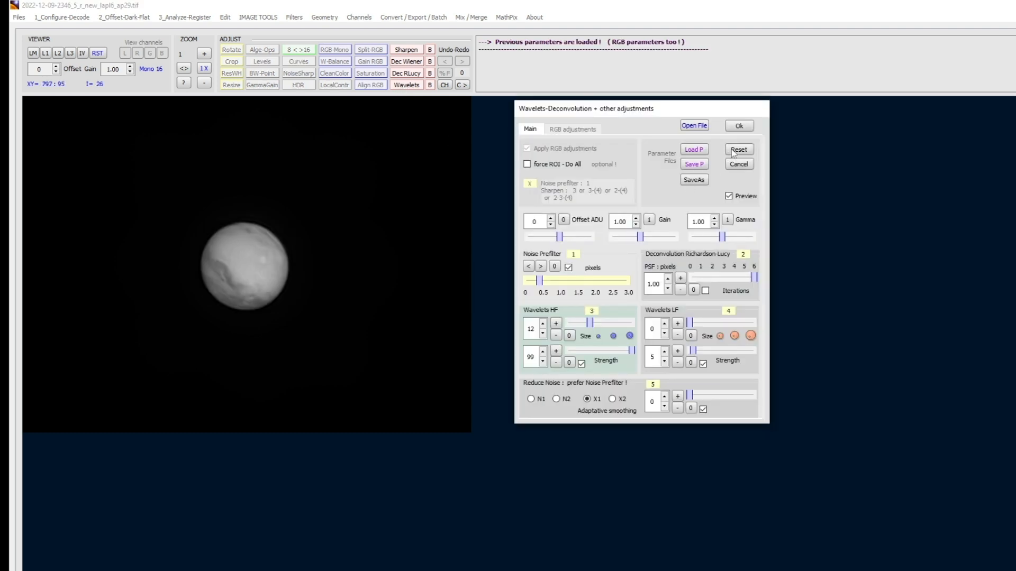
{"action": "left_click", "coordinate": [738, 127]}
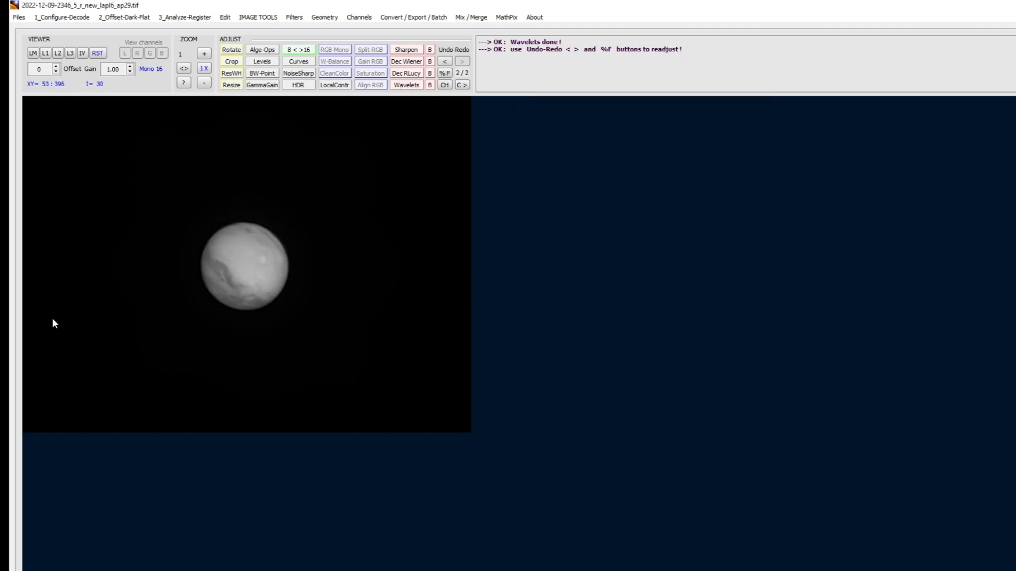
{"action": "left_click", "coordinate": [19, 17]}
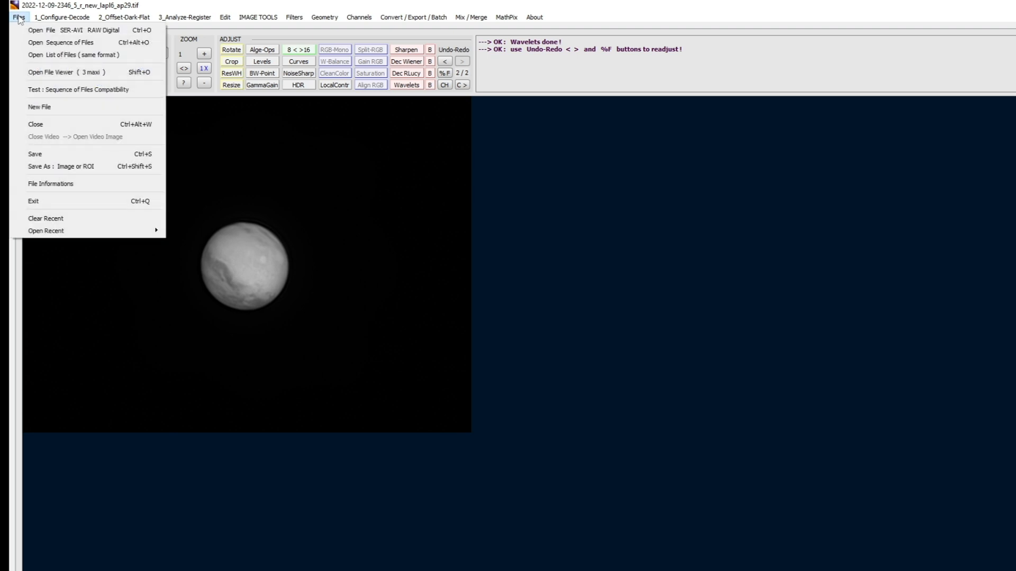
{"action": "left_click", "coordinate": [84, 167]}
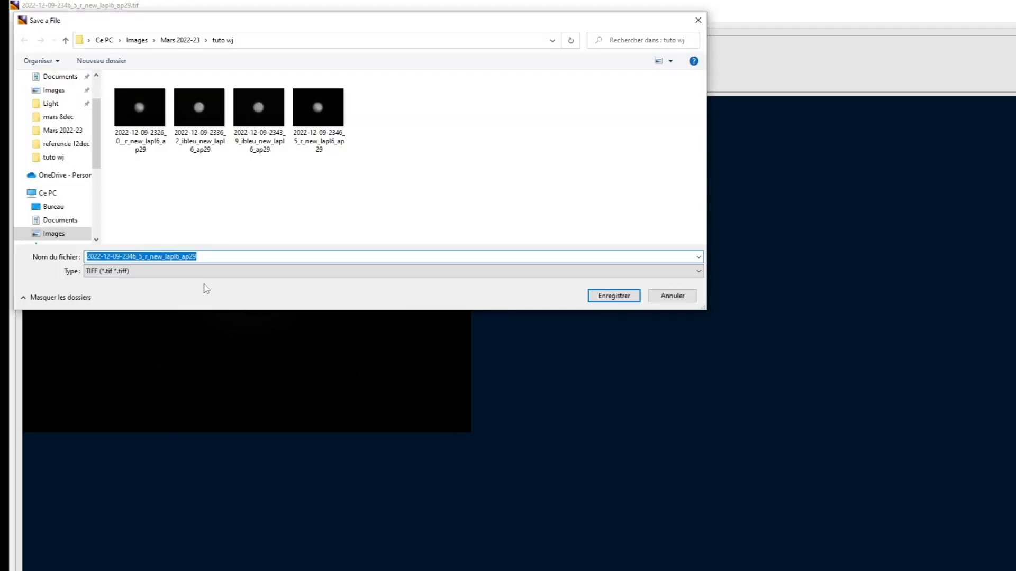
{"action": "left_click", "coordinate": [189, 273]}
{"action": "left_click", "coordinate": [138, 282]}
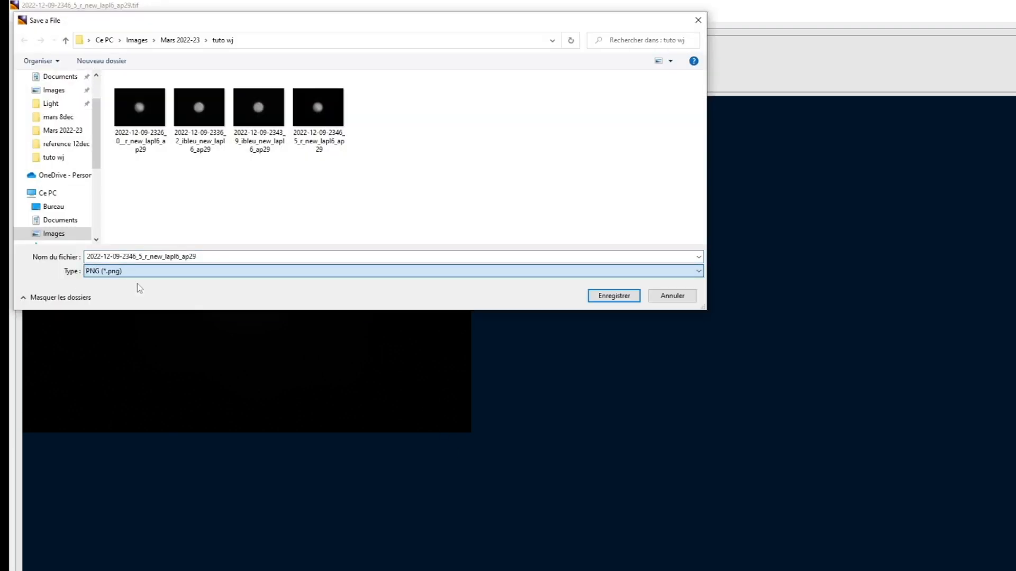
{"action": "left_click", "coordinate": [613, 297]}
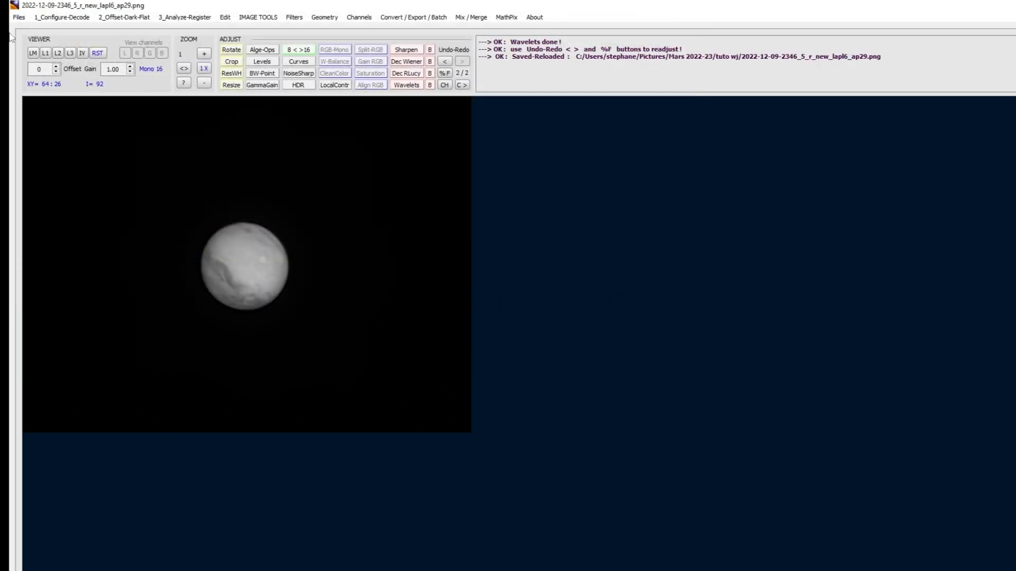
{"action": "left_click", "coordinate": [19, 17]}
{"action": "left_click", "coordinate": [25, 31]}
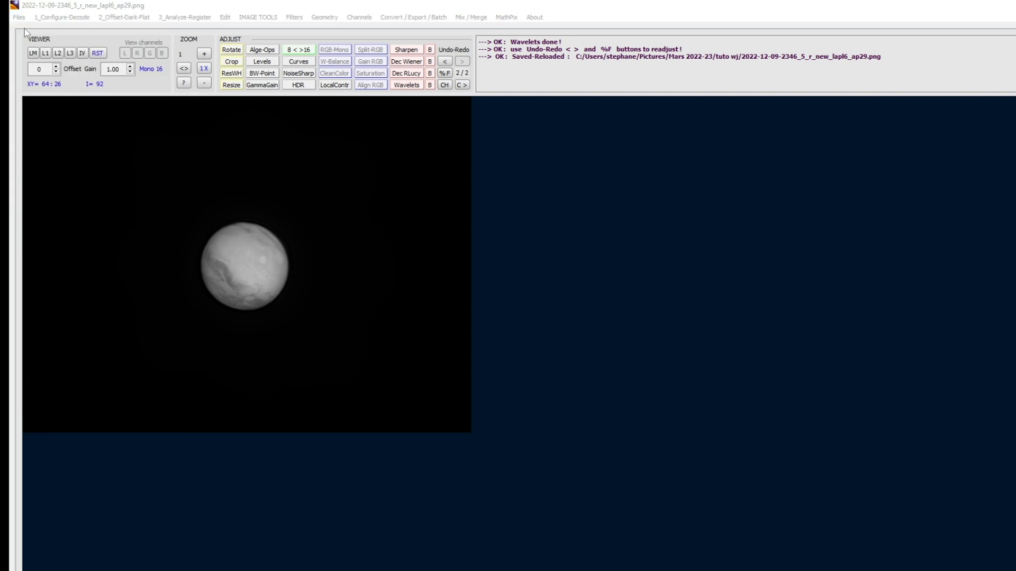
{"action": "left_click", "coordinate": [270, 121]}
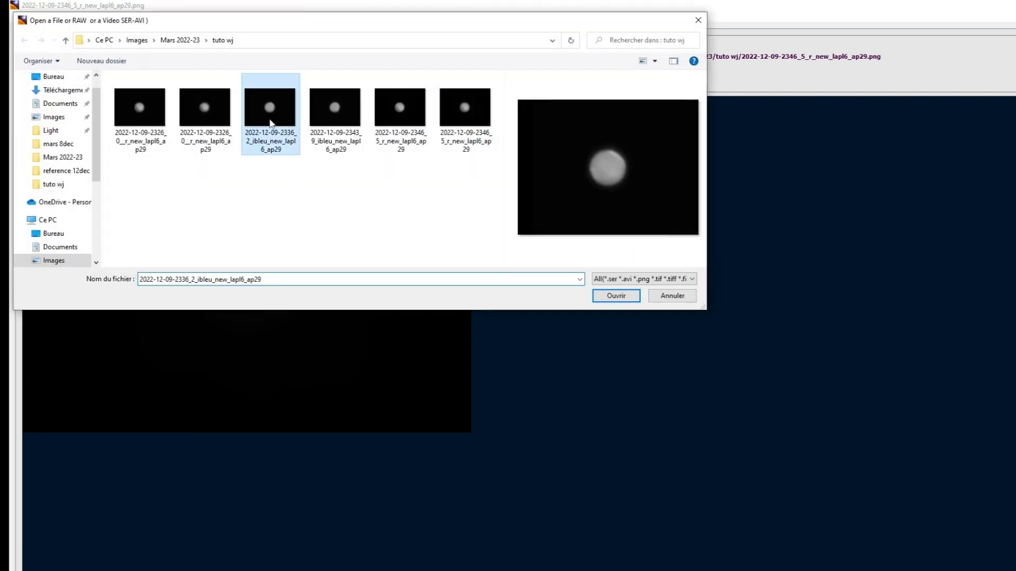
{"action": "left_click", "coordinate": [605, 296]}
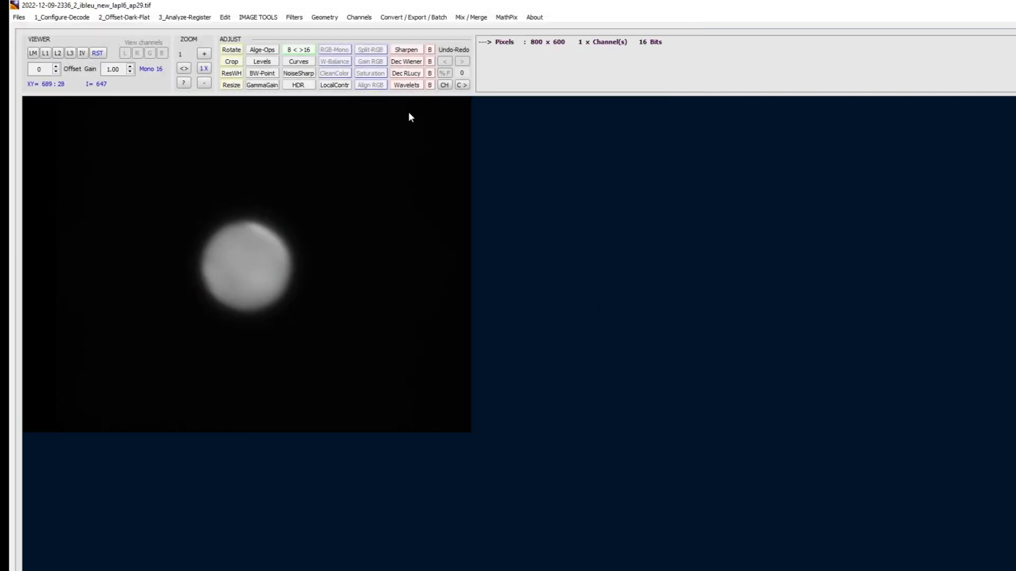
Apply wavelets to the blue image with LF size 9, LF strength 34 and a noise prefilter of about 1.7 pixels
{"action": "left_click", "coordinate": [407, 84]}
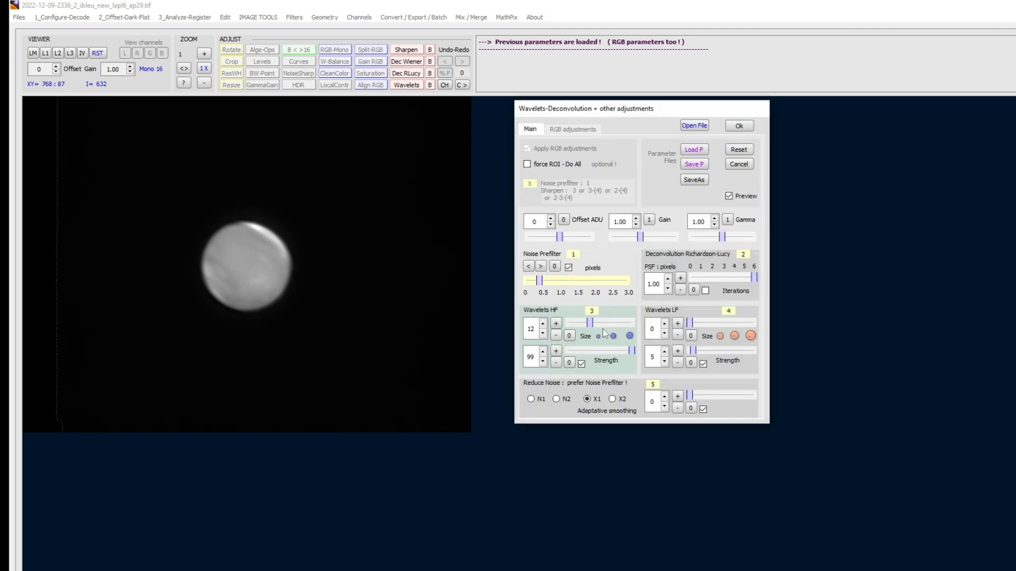
{"action": "left_click_drag", "start_coordinate": [543, 285], "coordinate": [581, 286]}
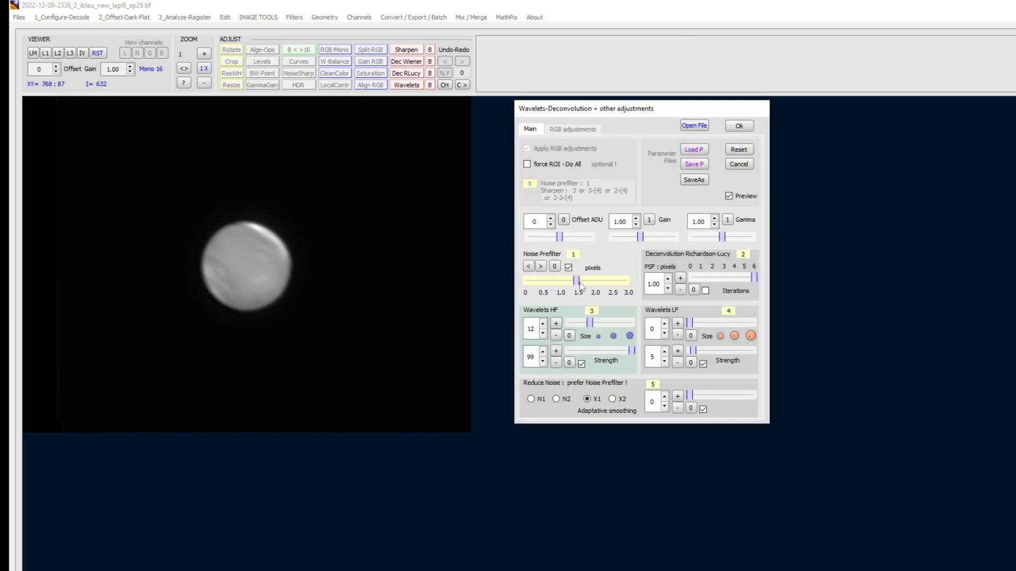
{"action": "left_click_drag", "start_coordinate": [693, 351], "coordinate": [708, 321]}
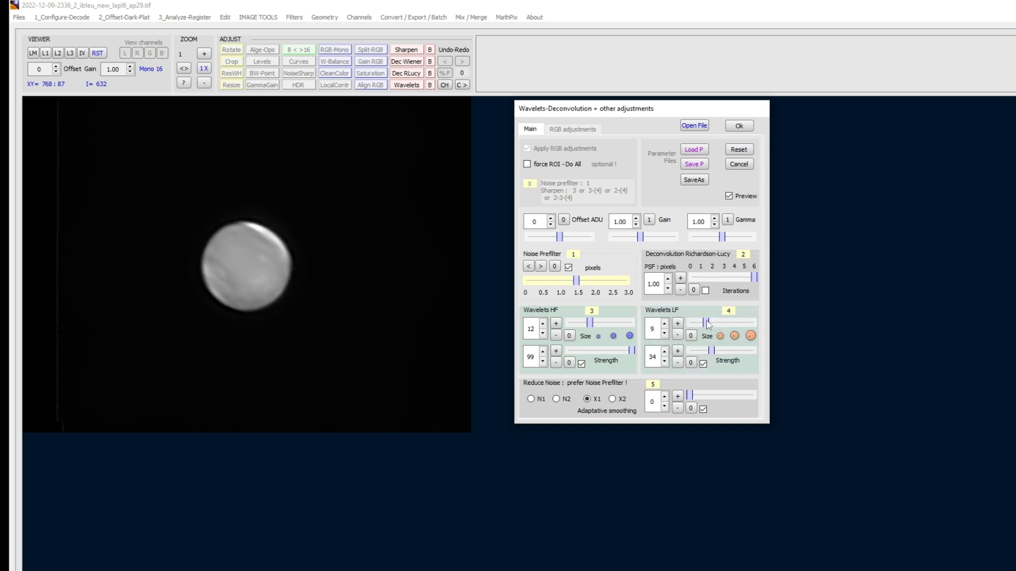
{"action": "left_click", "coordinate": [705, 291]}
{"action": "left_click_drag", "start_coordinate": [577, 281], "coordinate": [587, 283]}
{"action": "left_click", "coordinate": [740, 126]}
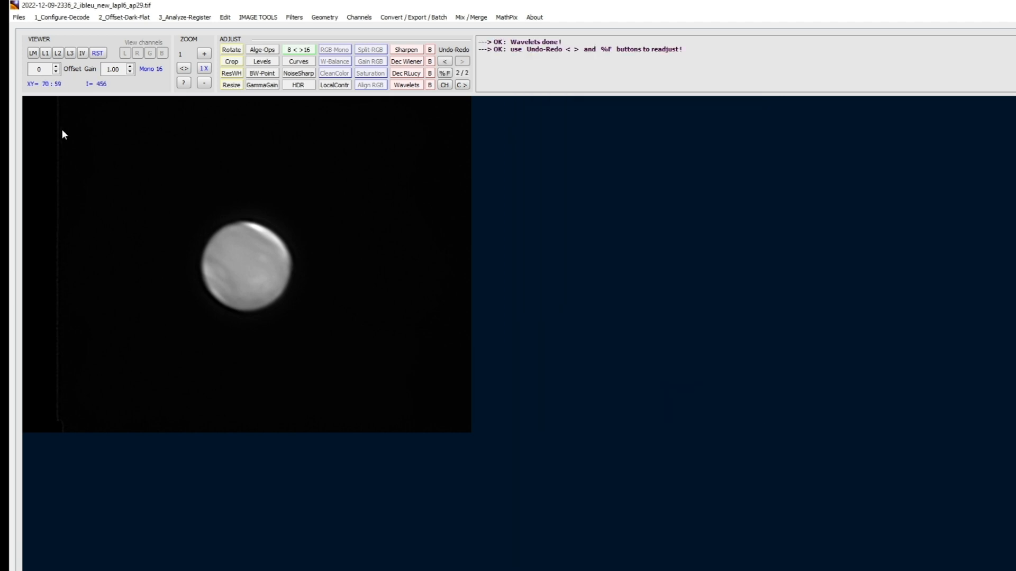
{"action": "right_click", "coordinate": [257, 259]}
{"action": "left_click", "coordinate": [289, 337]}
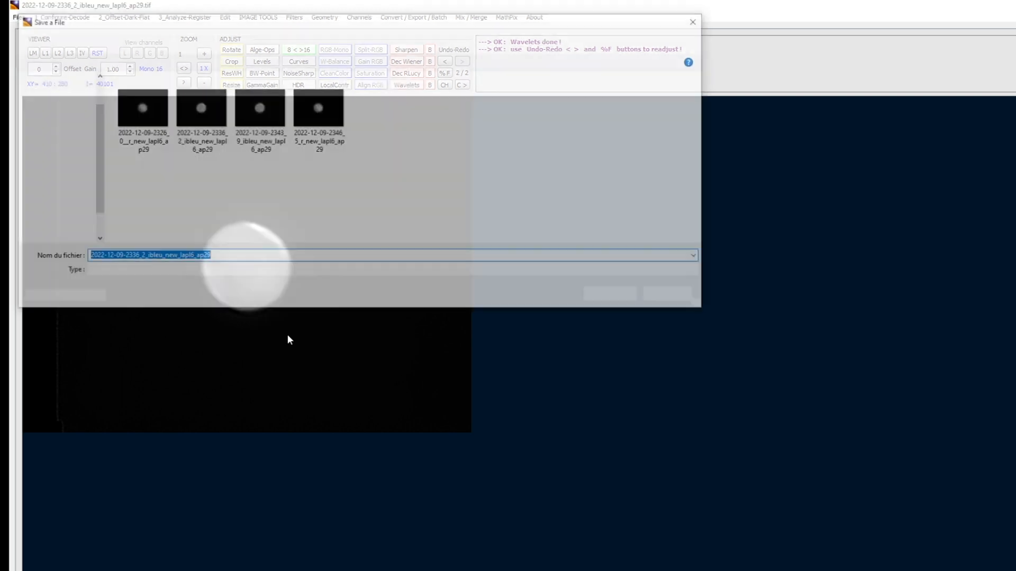
{"action": "left_click", "coordinate": [201, 272]}
{"action": "left_click", "coordinate": [154, 290]}
{"action": "left_click", "coordinate": [213, 272]}
{"action": "left_click", "coordinate": [176, 283]}
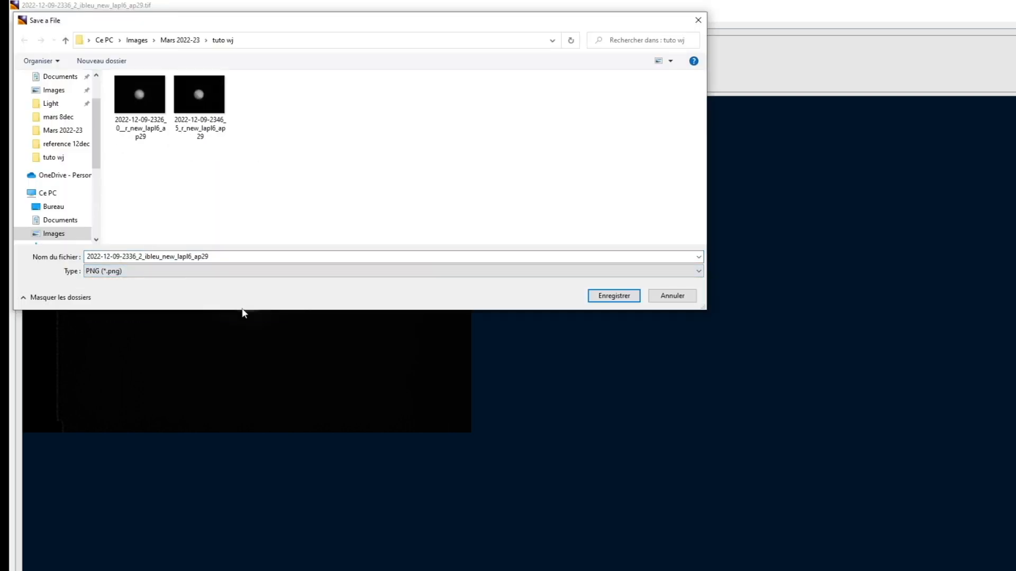
{"action": "left_click", "coordinate": [597, 295]}
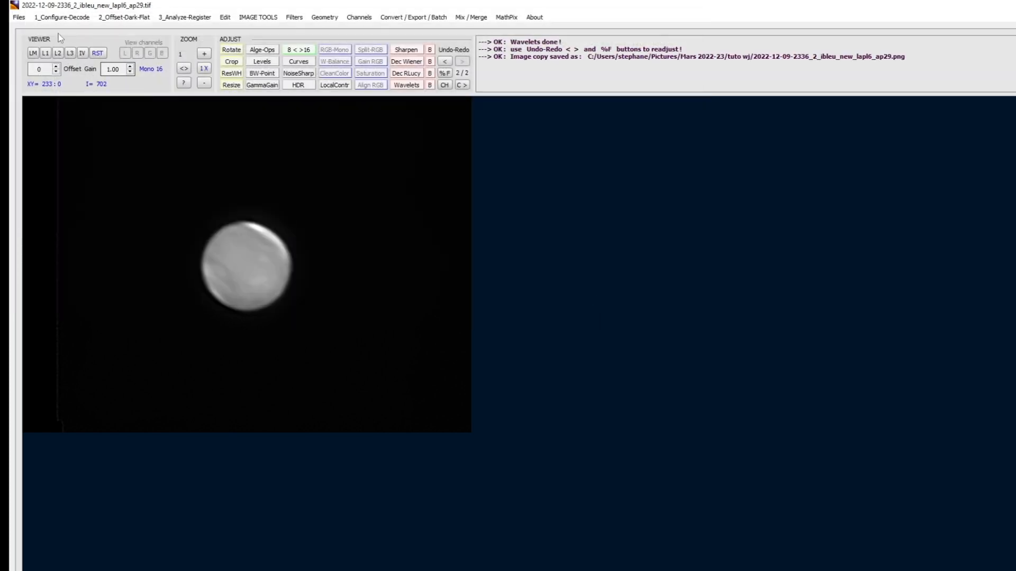
{"action": "left_click", "coordinate": [20, 18]}
{"action": "left_click", "coordinate": [29, 29]}
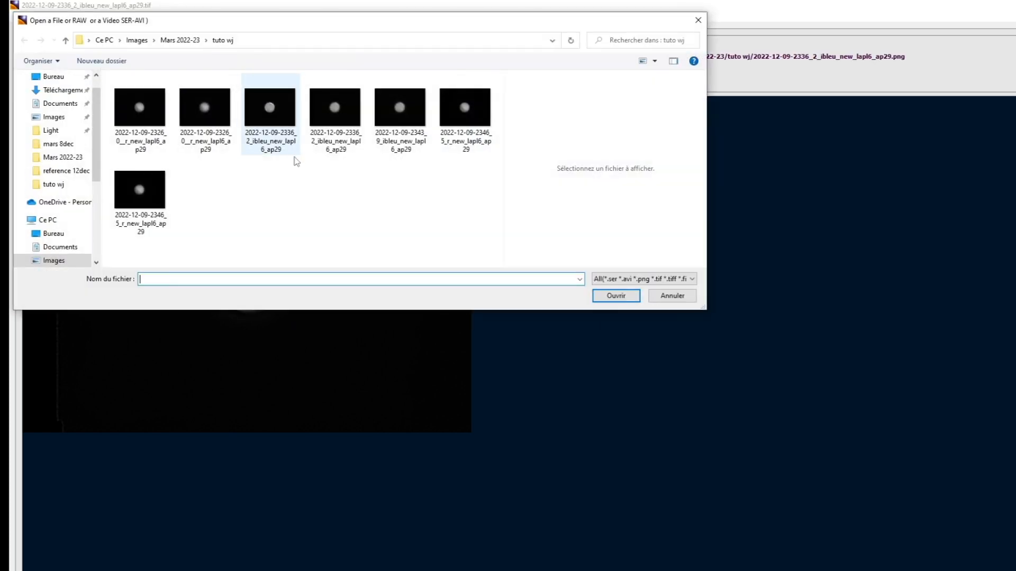
{"action": "left_click", "coordinate": [412, 128]}
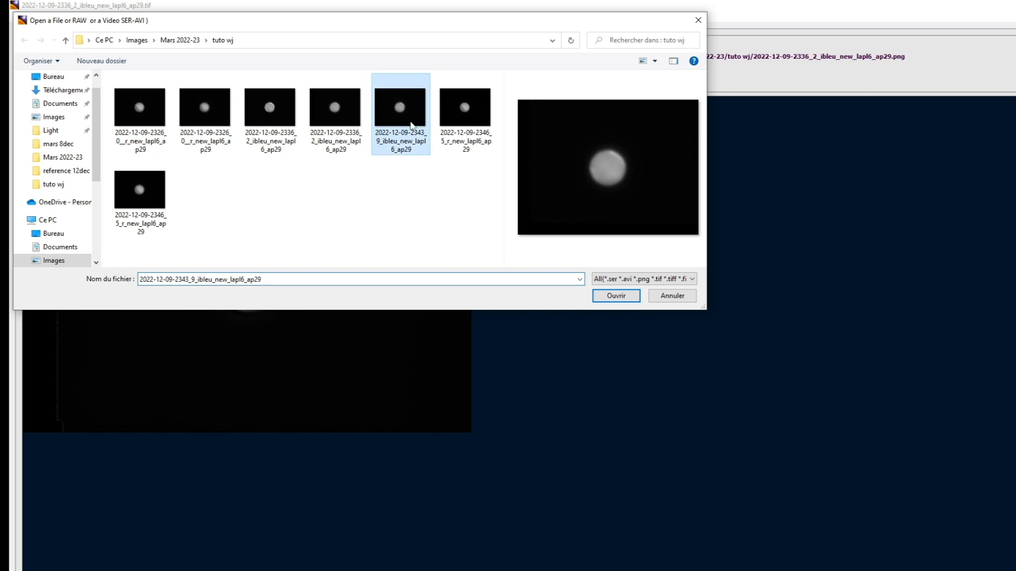
{"action": "left_click", "coordinate": [597, 297]}
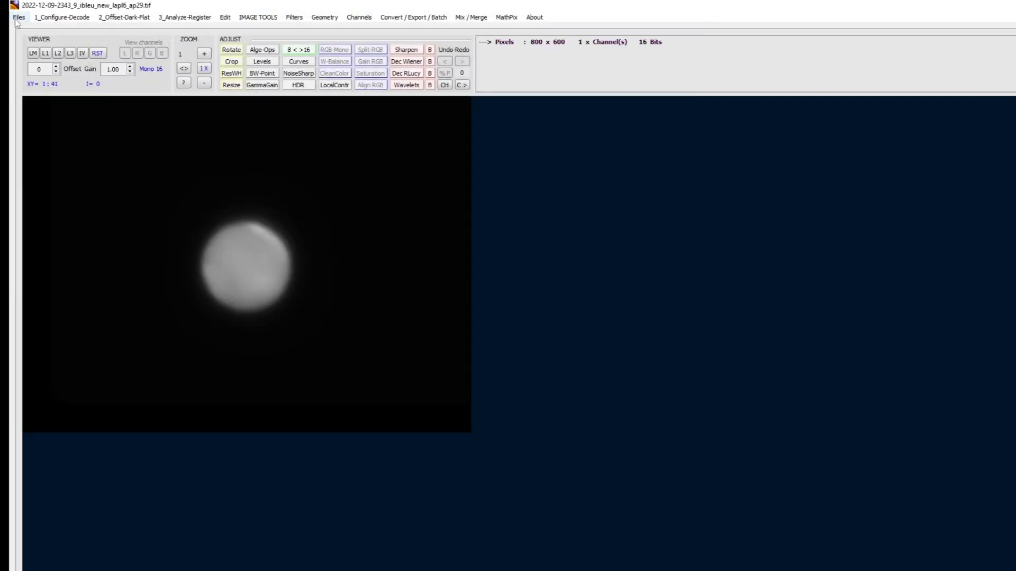
{"action": "left_click", "coordinate": [400, 86]}
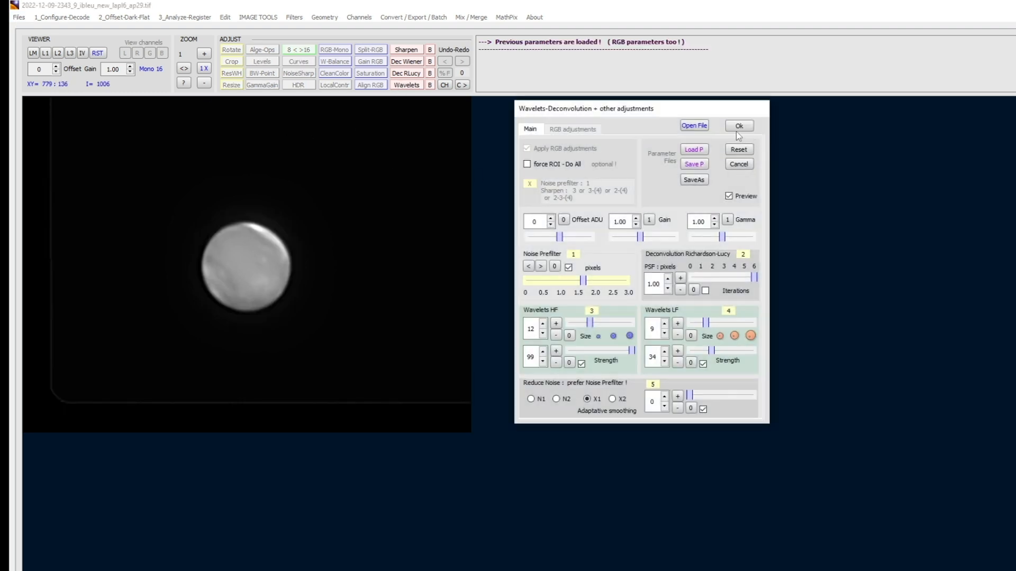
{"action": "left_click", "coordinate": [739, 127]}
{"action": "left_click", "coordinate": [19, 18]}
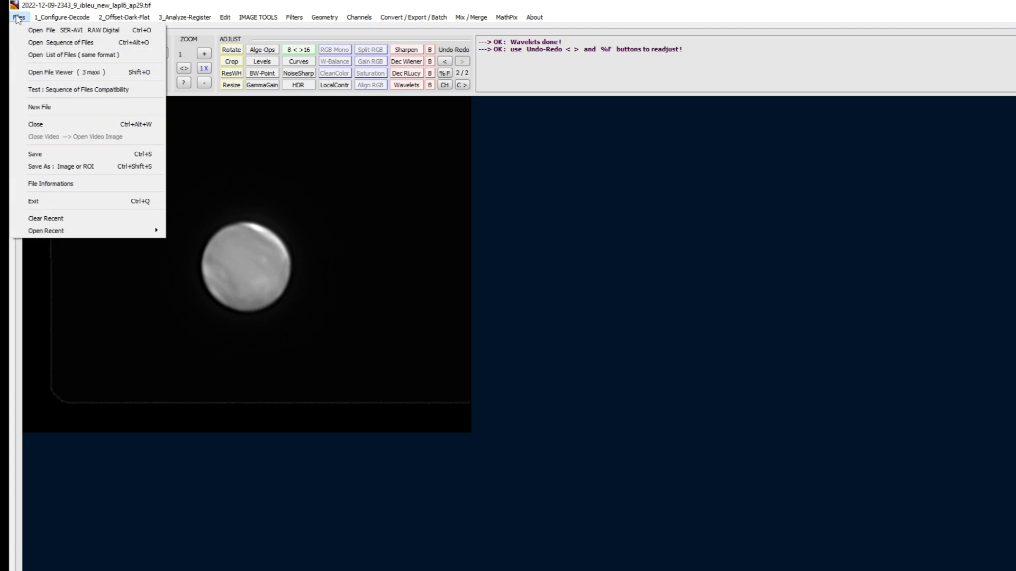
{"action": "left_click", "coordinate": [79, 166]}
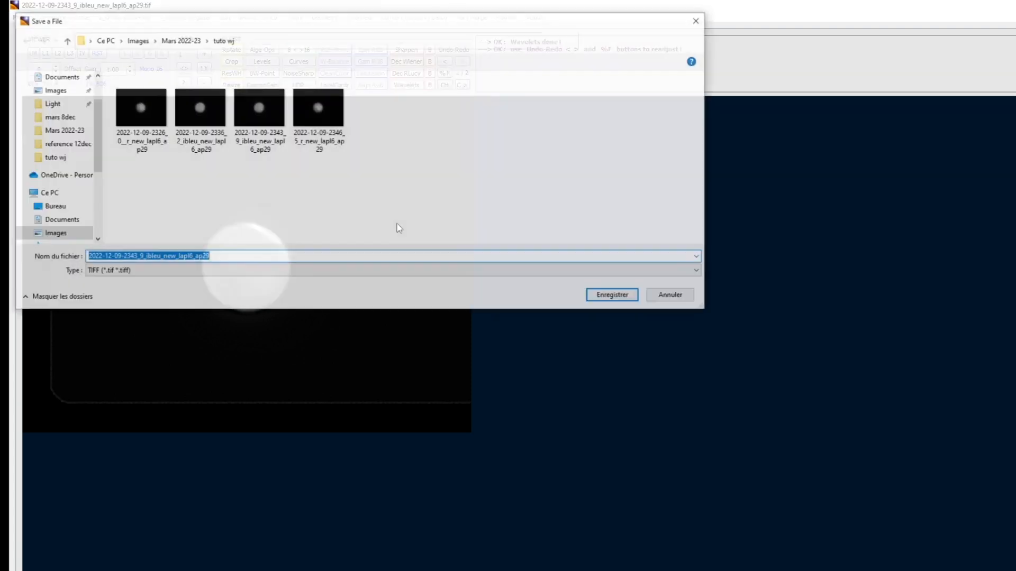
{"action": "left_click", "coordinate": [234, 275]}
{"action": "left_click", "coordinate": [147, 289]}
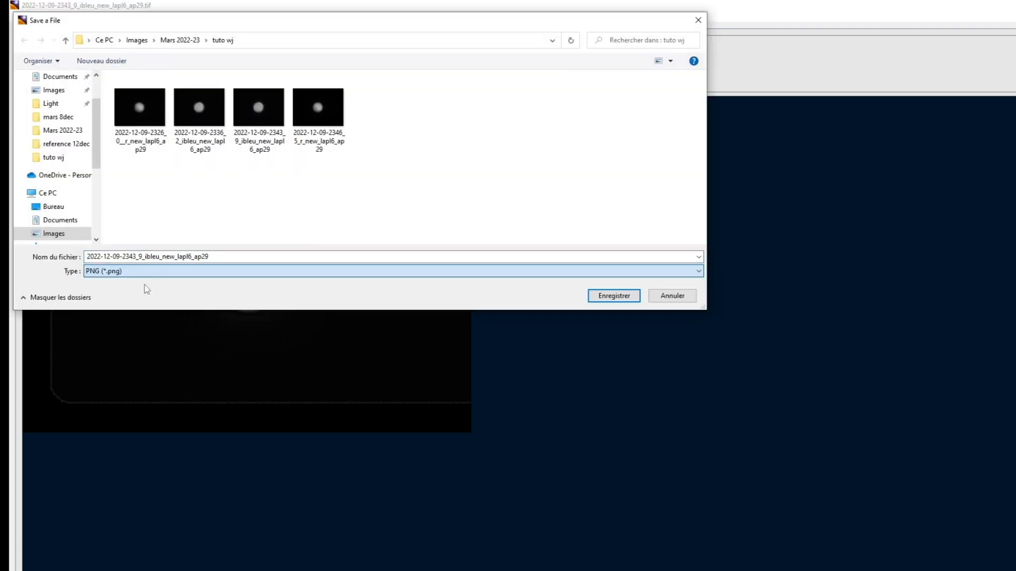
{"action": "left_click", "coordinate": [614, 296]}
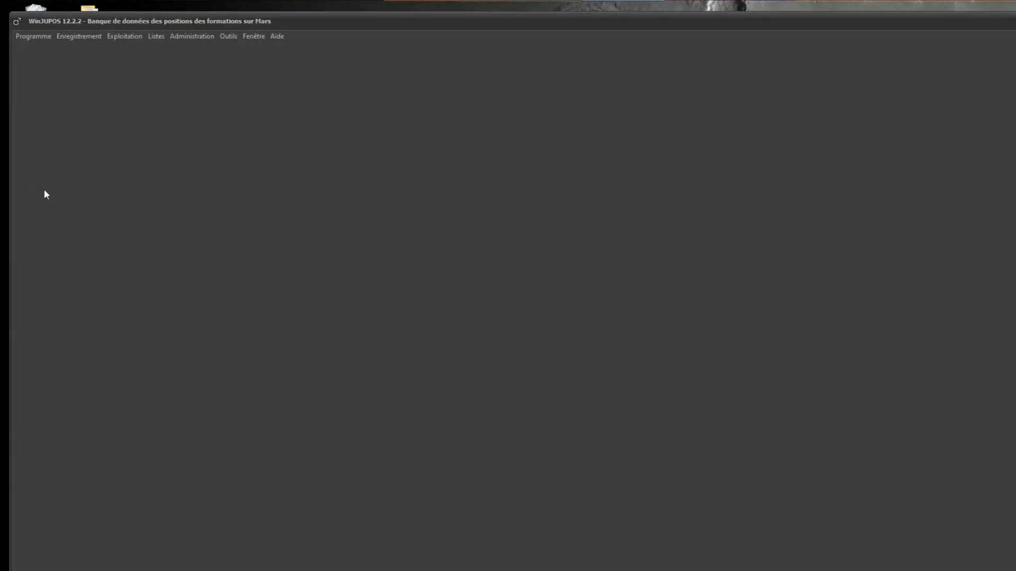
Switch to WinJUPOS and open the Mars image measurement, cancelling the search for the missing previous file
{"action": "left_click", "coordinate": [34, 37]}
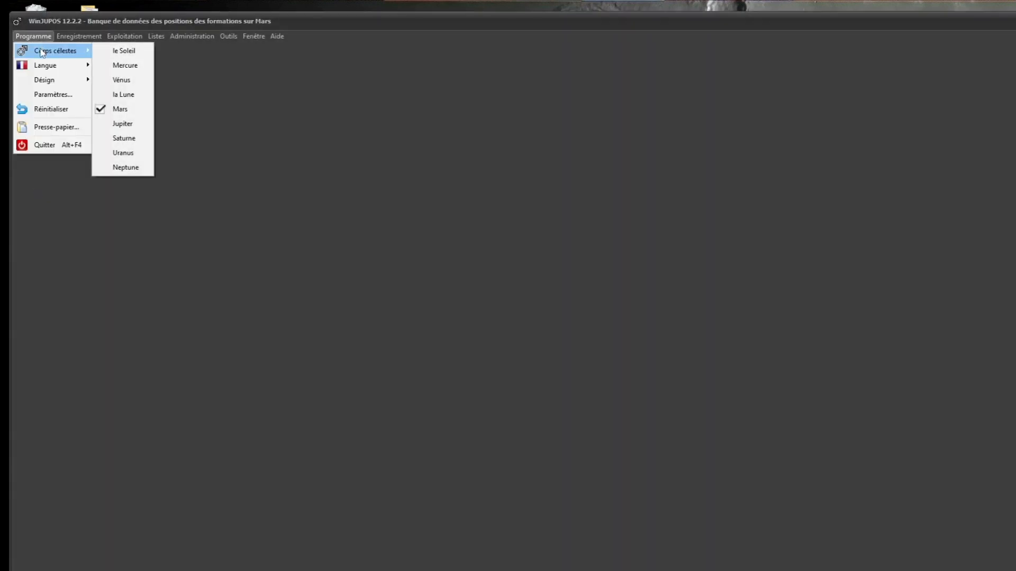
{"action": "mouse_move", "coordinate": [67, 38]}
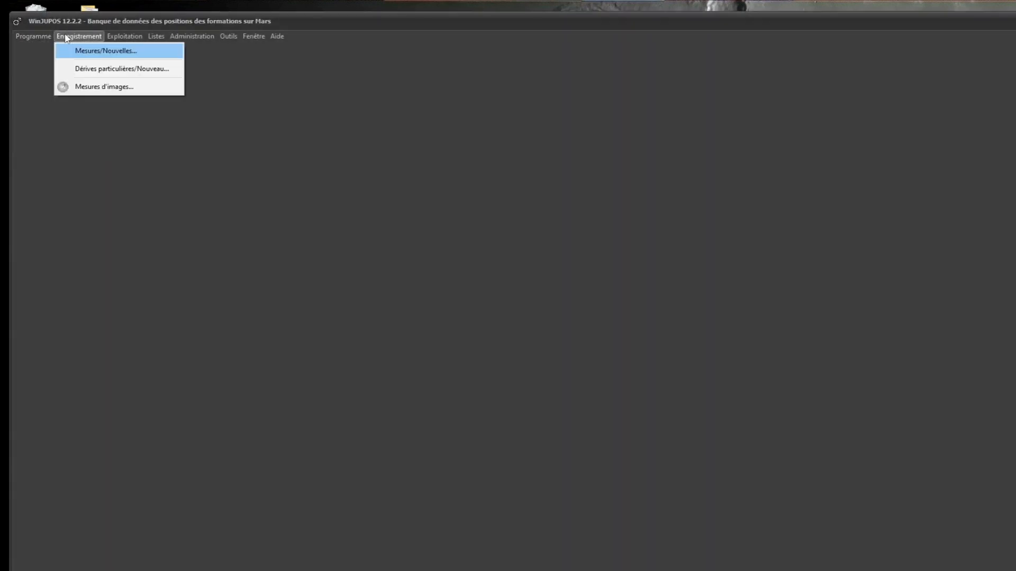
{"action": "left_click", "coordinate": [102, 85]}
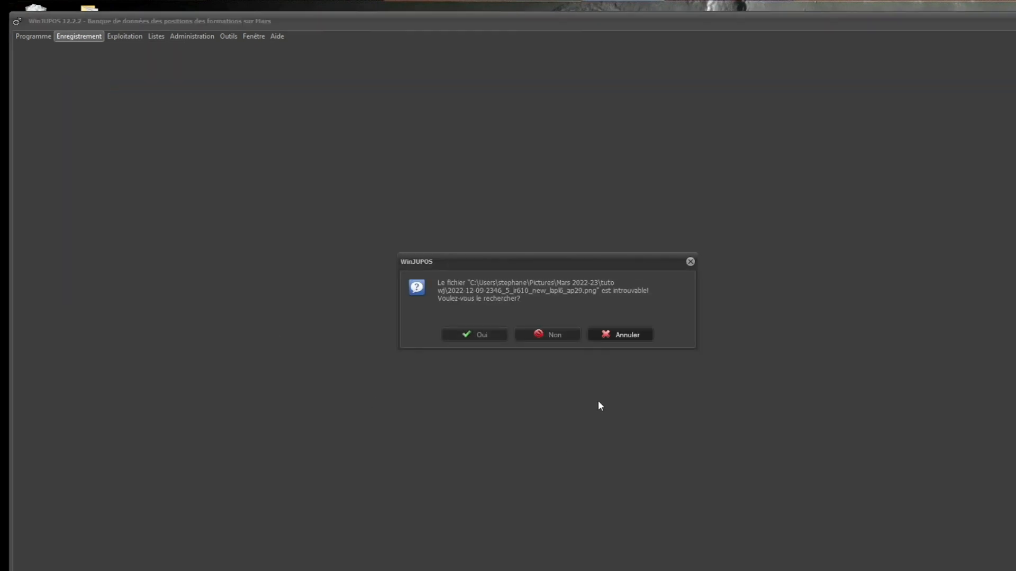
{"action": "left_click", "coordinate": [606, 338]}
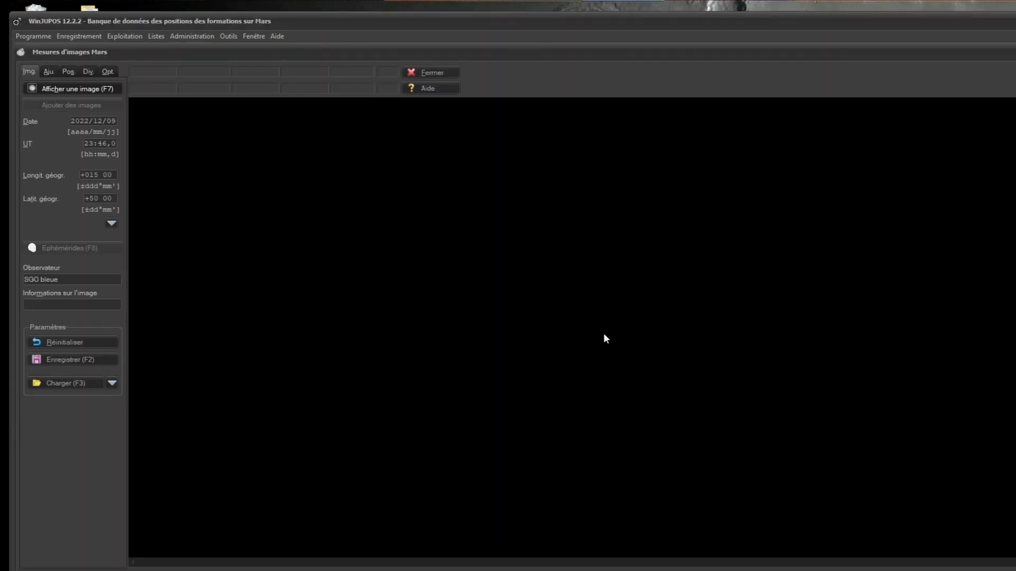
{"action": "left_click", "coordinate": [89, 90]}
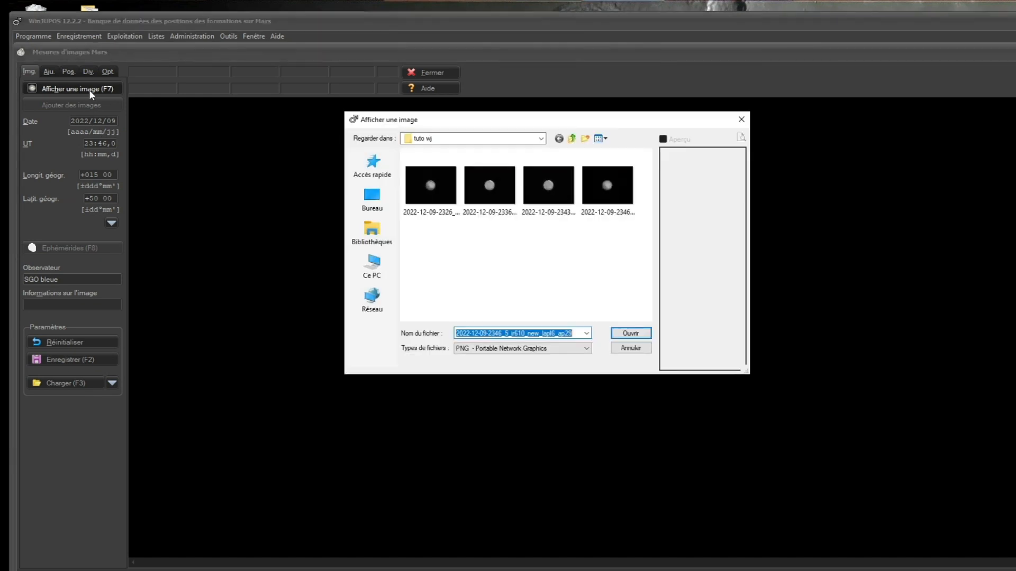
{"action": "left_click", "coordinate": [438, 211]}
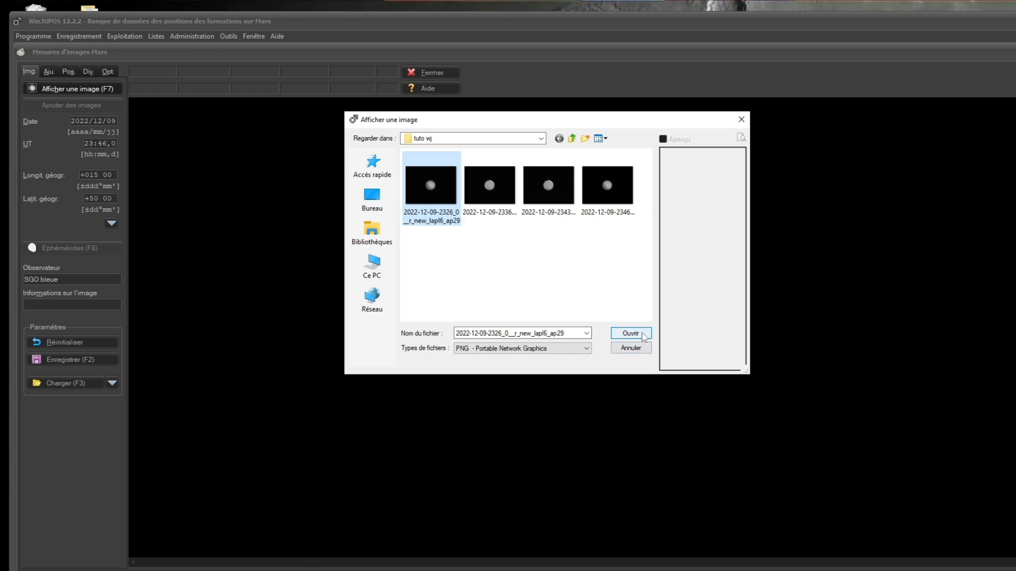
{"action": "left_click", "coordinate": [640, 333]}
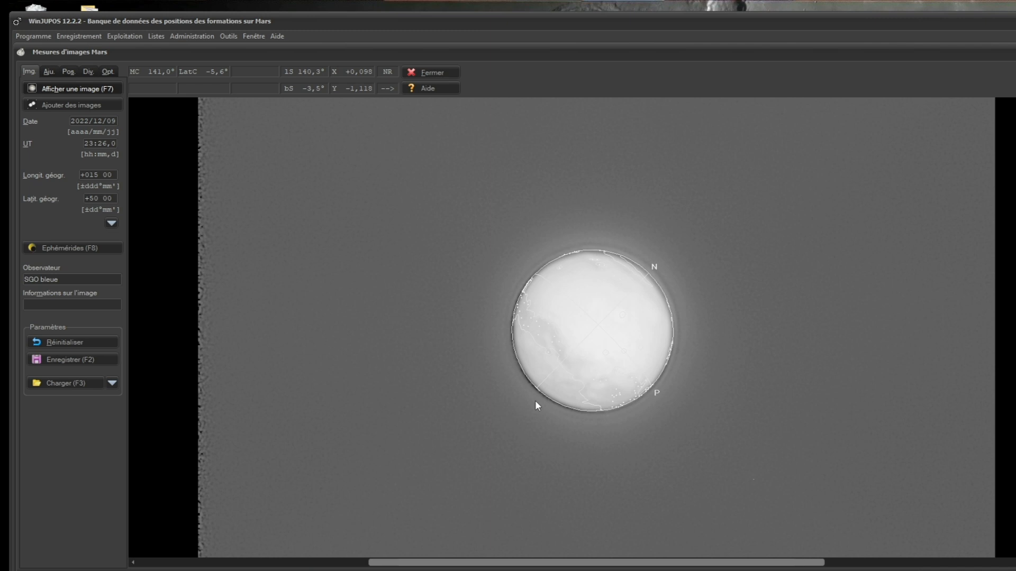
Adjust the measurement display to a gamma of 7.30 and a contrast of 1.82, with a black contour
{"action": "left_click", "coordinate": [48, 72]}
{"action": "left_click", "coordinate": [115, 140]}
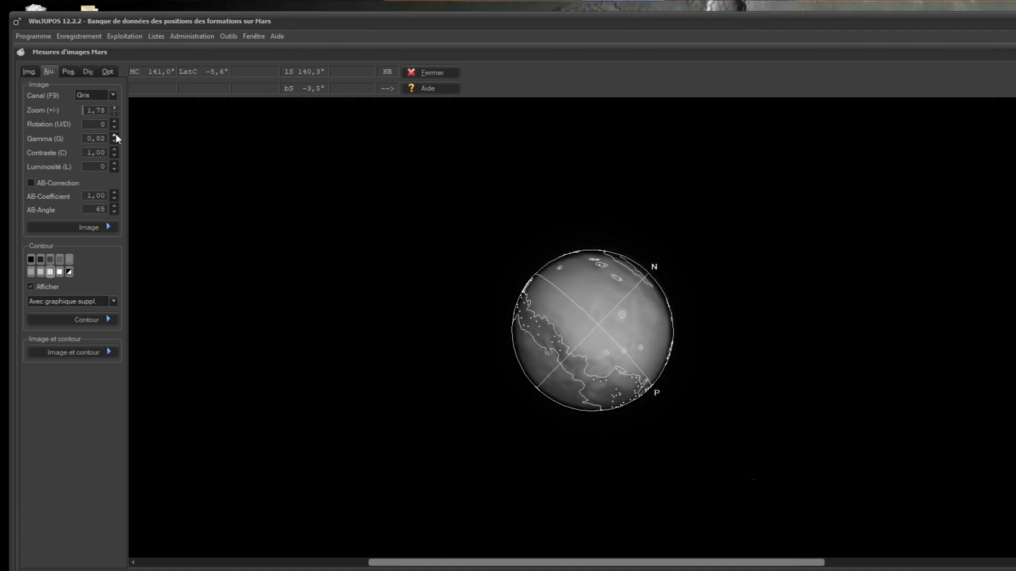
{"action": "left_click", "coordinate": [115, 135]}
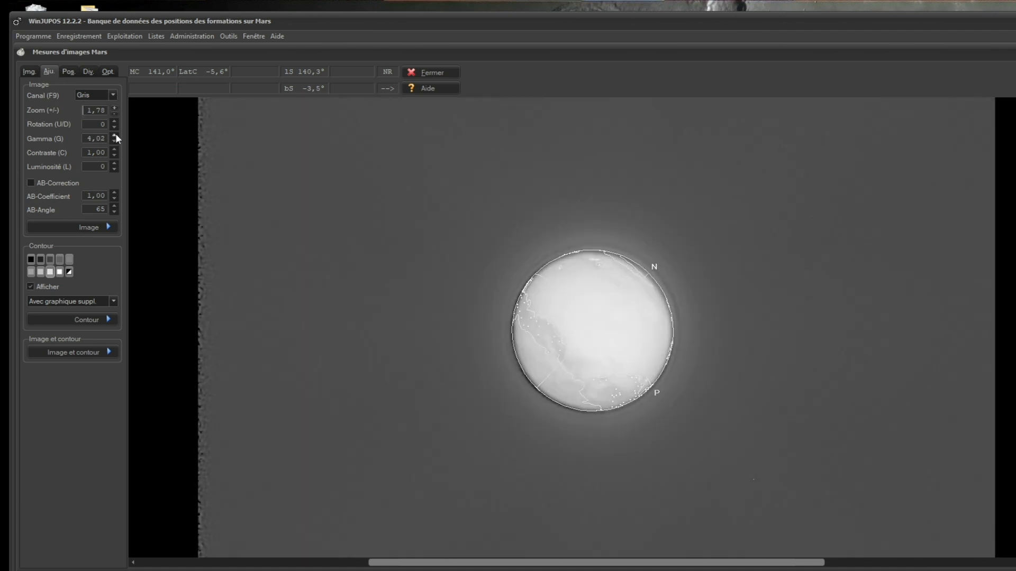
{"action": "left_click", "coordinate": [115, 135]}
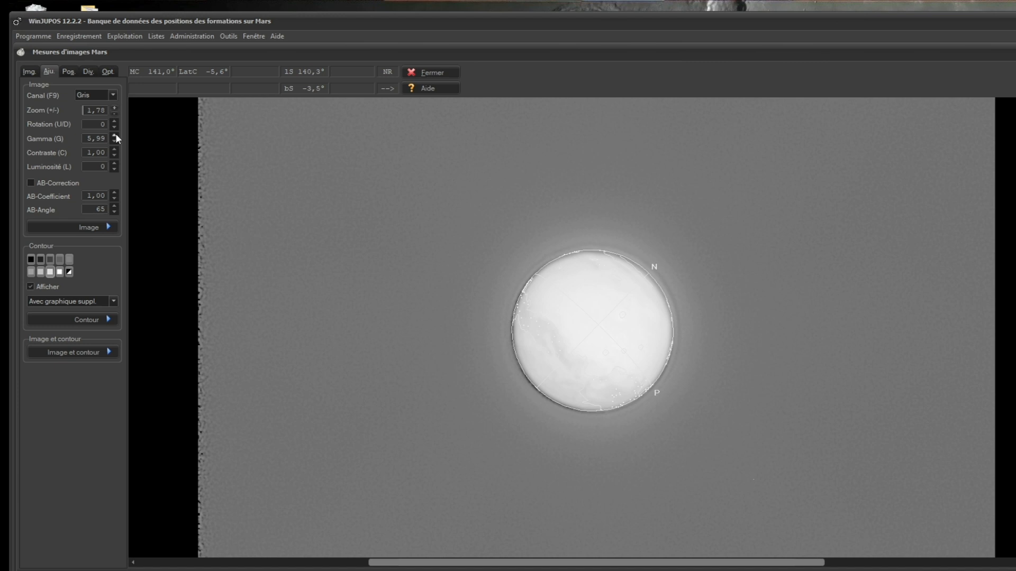
{"action": "left_click", "coordinate": [115, 134]}
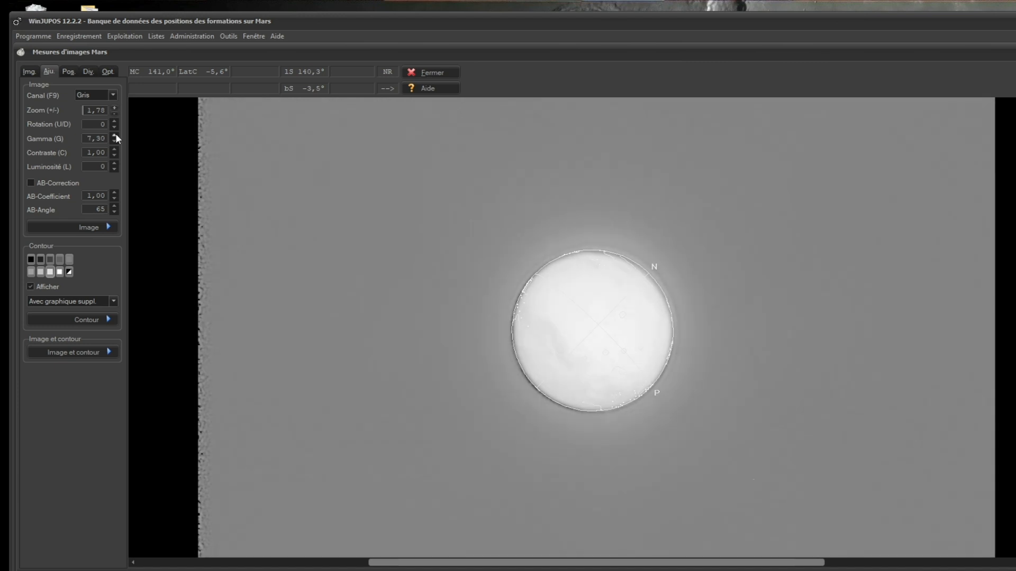
{"action": "left_click", "coordinate": [31, 259]}
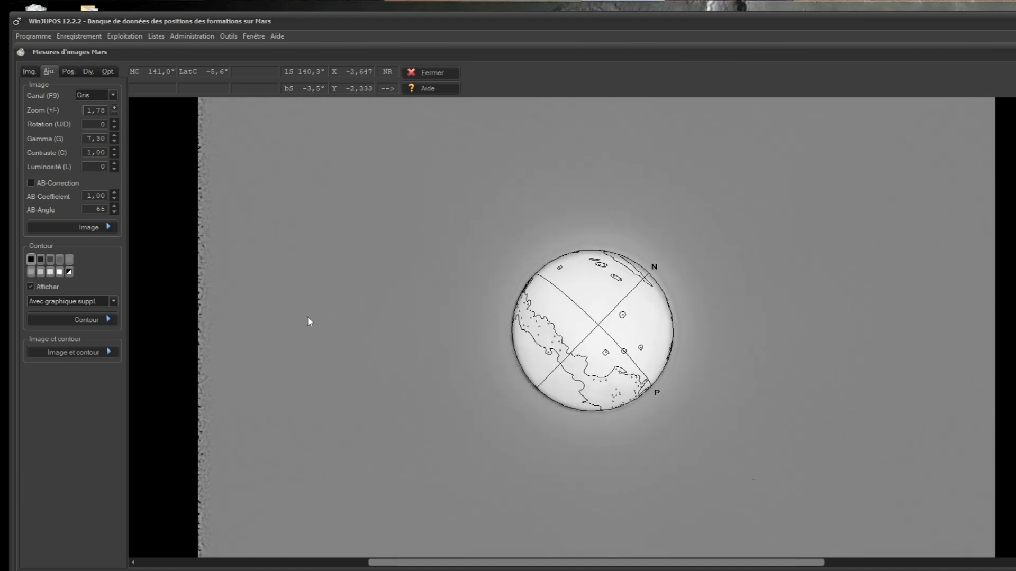
{"action": "left_click", "coordinate": [114, 150]}
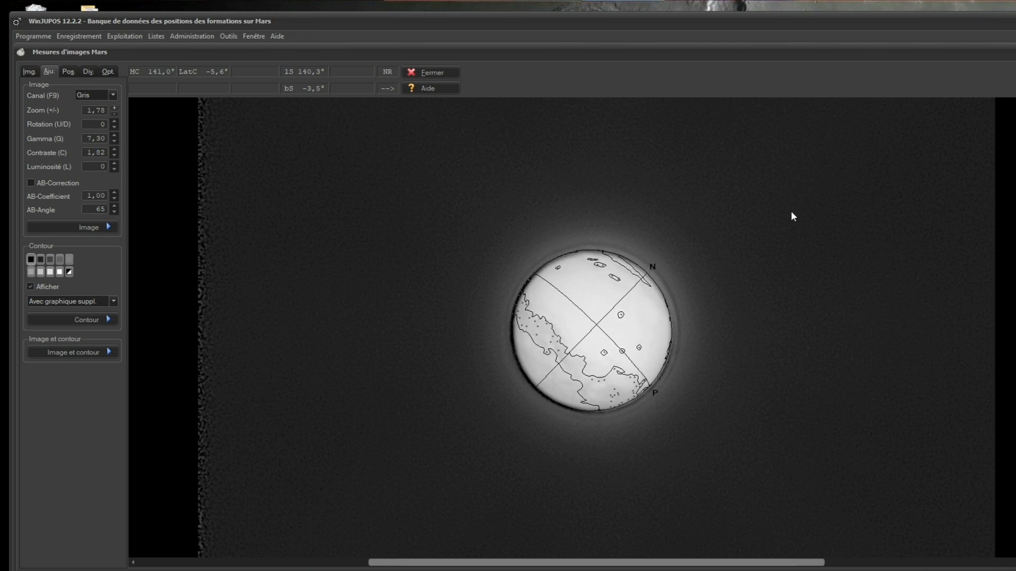
Colour the contour light grey and nudge the outline frame sideways and down to fit the edge of the Mars disc
{"action": "key", "text": "Left"}
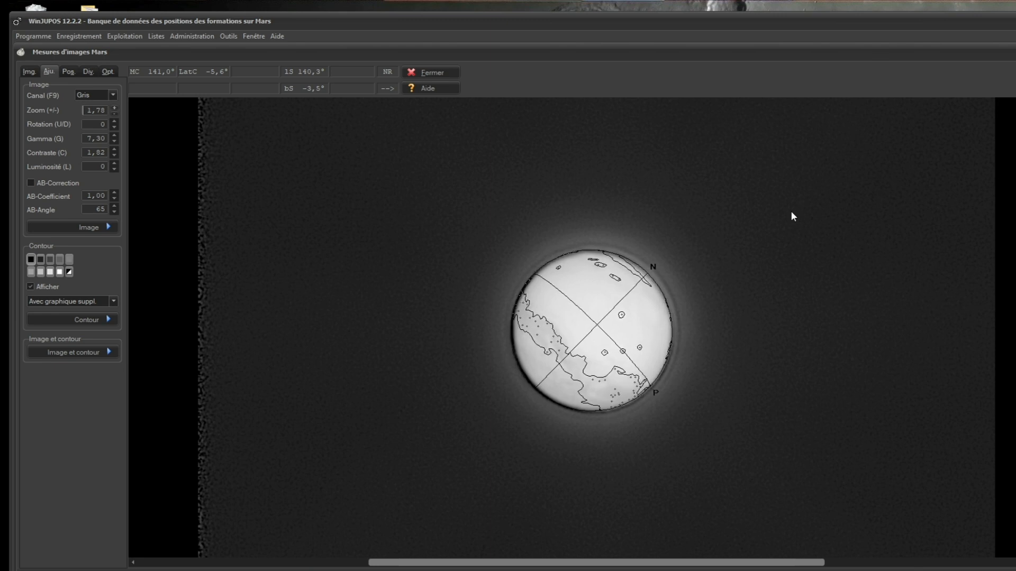
{"action": "left_click", "coordinate": [50, 272]}
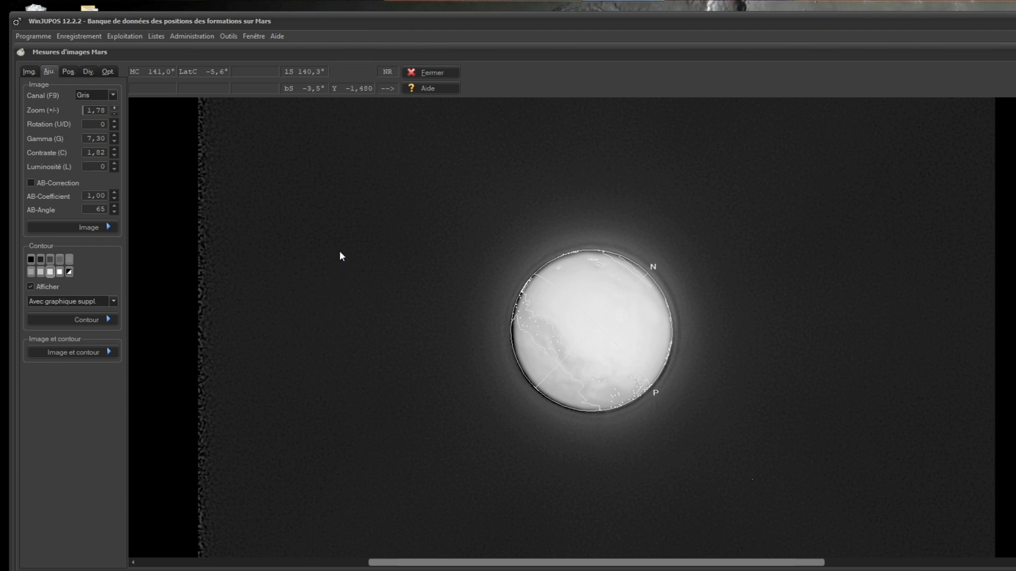
{"action": "key", "text": "Right"}
{"action": "key", "text": "Right"}
{"action": "key", "text": "Right"}
{"action": "key", "text": "Left"}
{"action": "key", "text": "Left"}
{"action": "key", "text": "Left"}
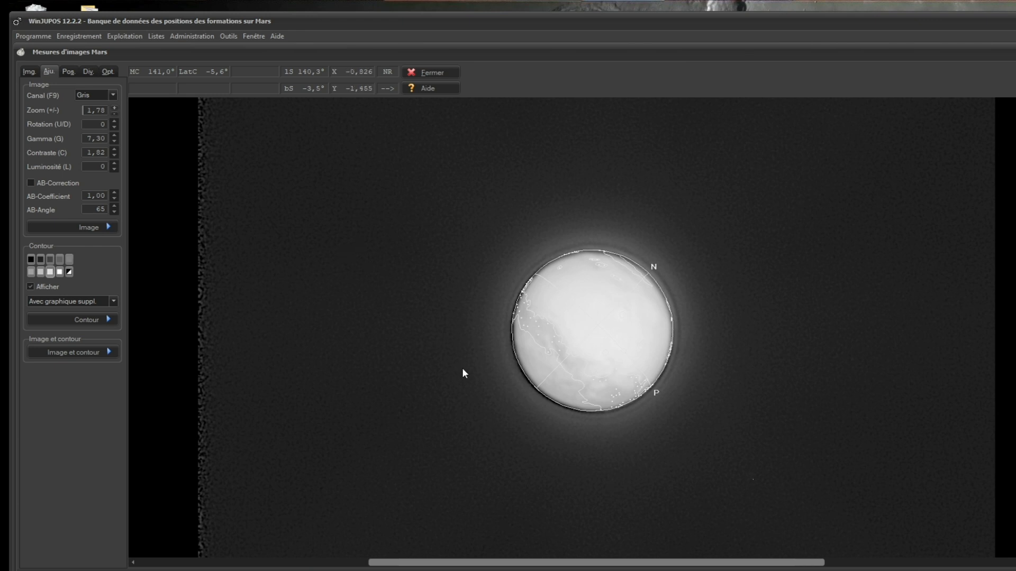
{"action": "key", "text": "Down"}
{"action": "key", "text": "Right"}
{"action": "key", "text": "Right"}
{"action": "key", "text": "Left"}
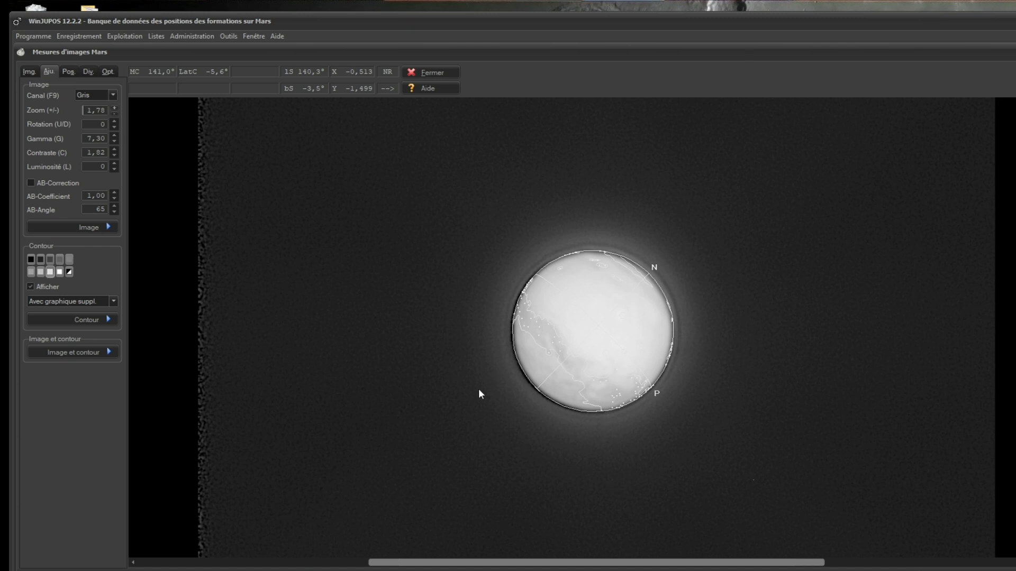
Lower the display gamma to 2.70 and keep the contour overlay on "Avec graphique suppl."
{"action": "left_click", "coordinate": [115, 142]}
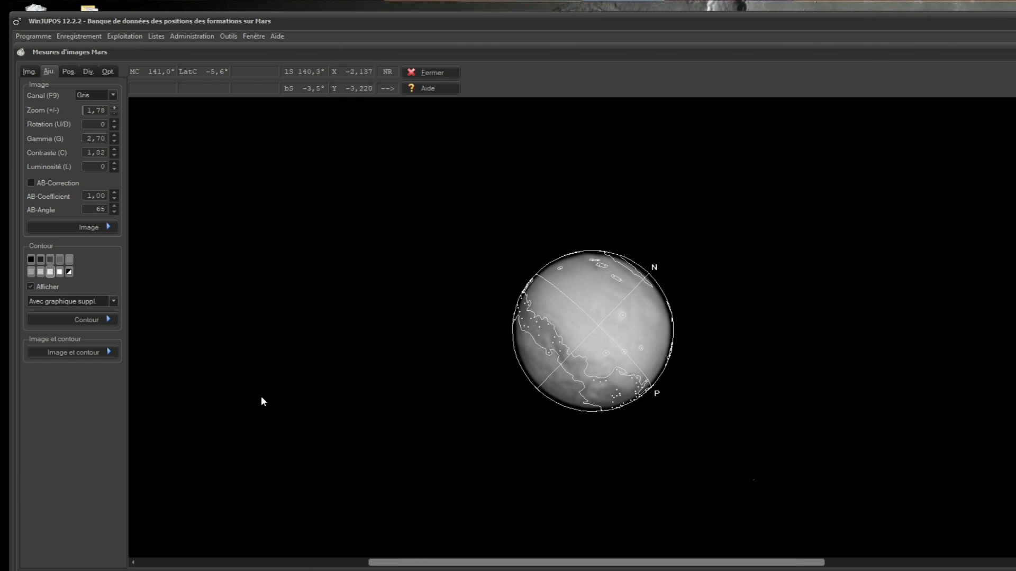
{"action": "left_click", "coordinate": [94, 300]}
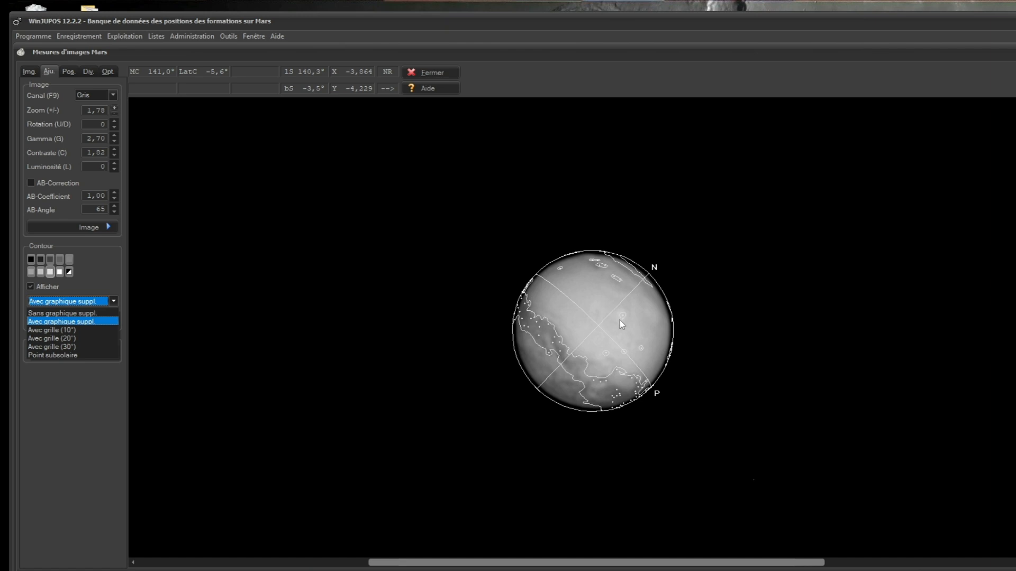
{"action": "left_click", "coordinate": [63, 321]}
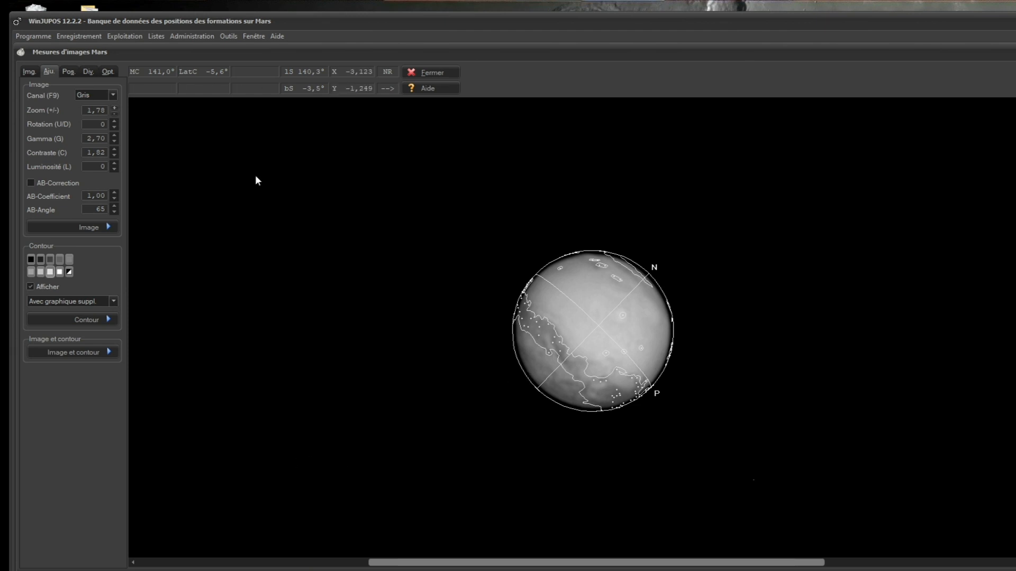
Set the observer to SGO rouge and save the image measurement settings as 2022-12-09-2326.0-SGO rouge in the tuto wj folder
{"action": "left_click", "coordinate": [29, 72]}
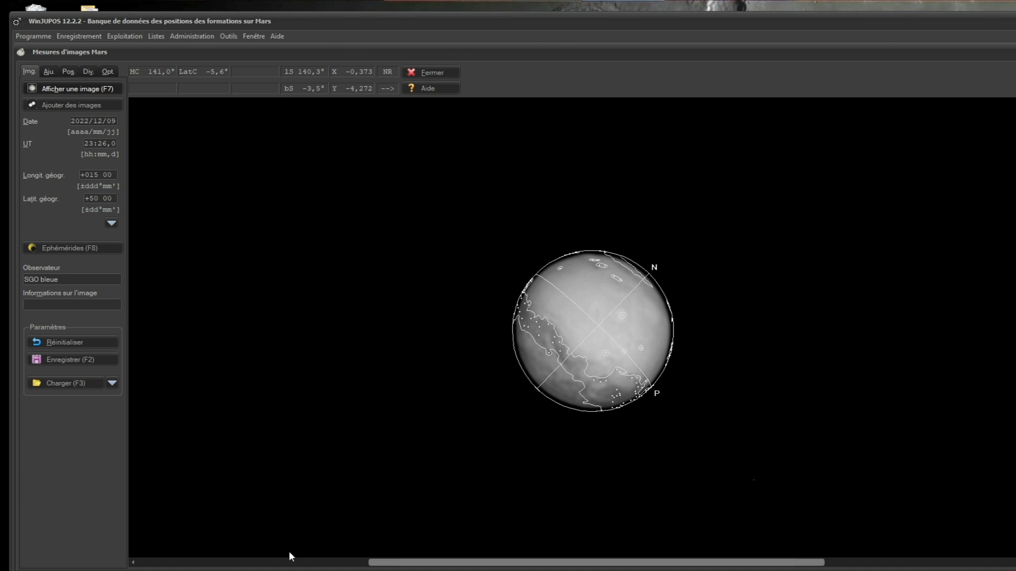
{"action": "double_click", "coordinate": [48, 279]}
{"action": "type", "text": "rouge"}
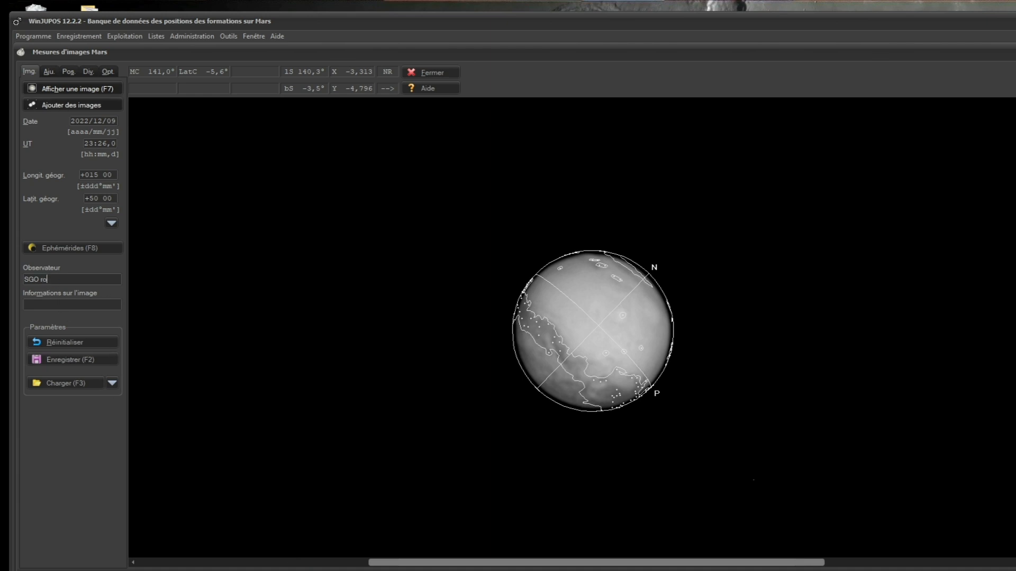
{"action": "left_click", "coordinate": [67, 359]}
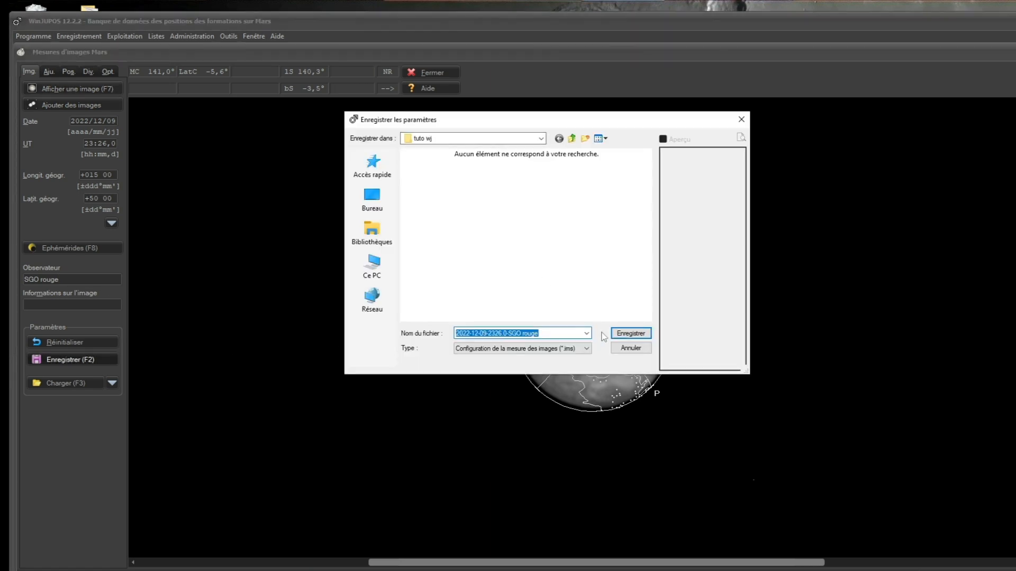
{"action": "left_click", "coordinate": [627, 334]}
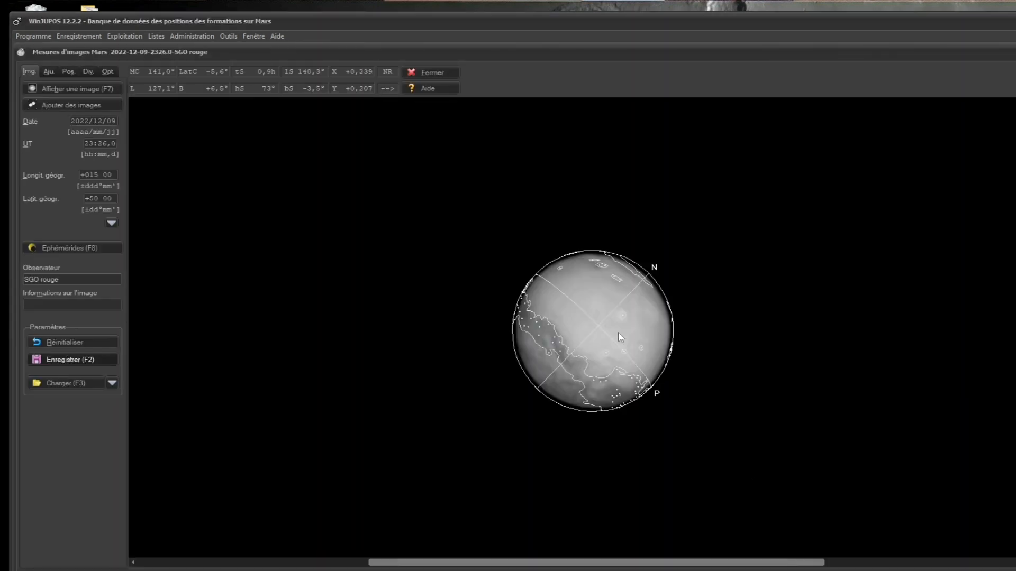
{"action": "left_click", "coordinate": [52, 88]}
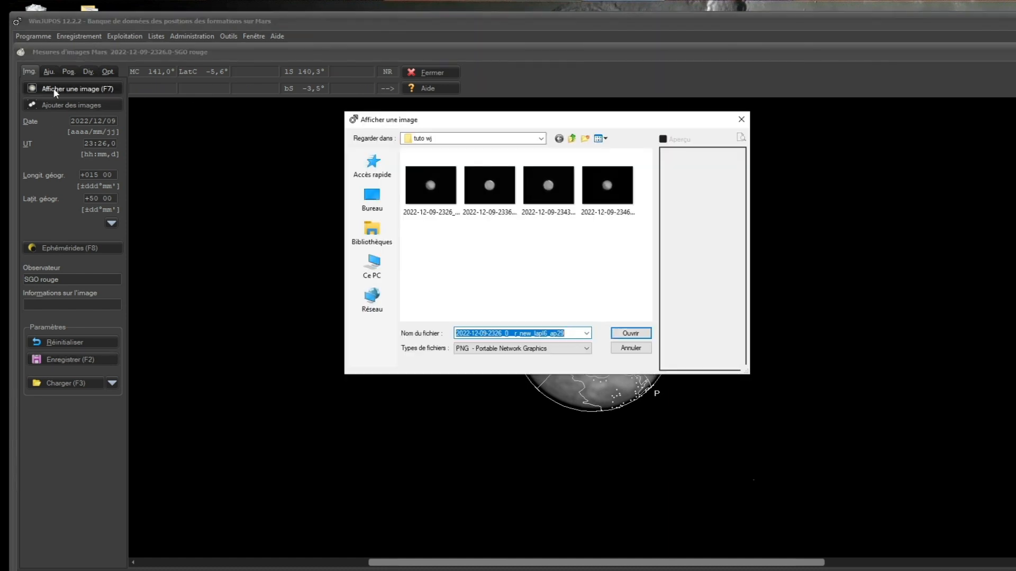
{"action": "left_click", "coordinate": [615, 193]}
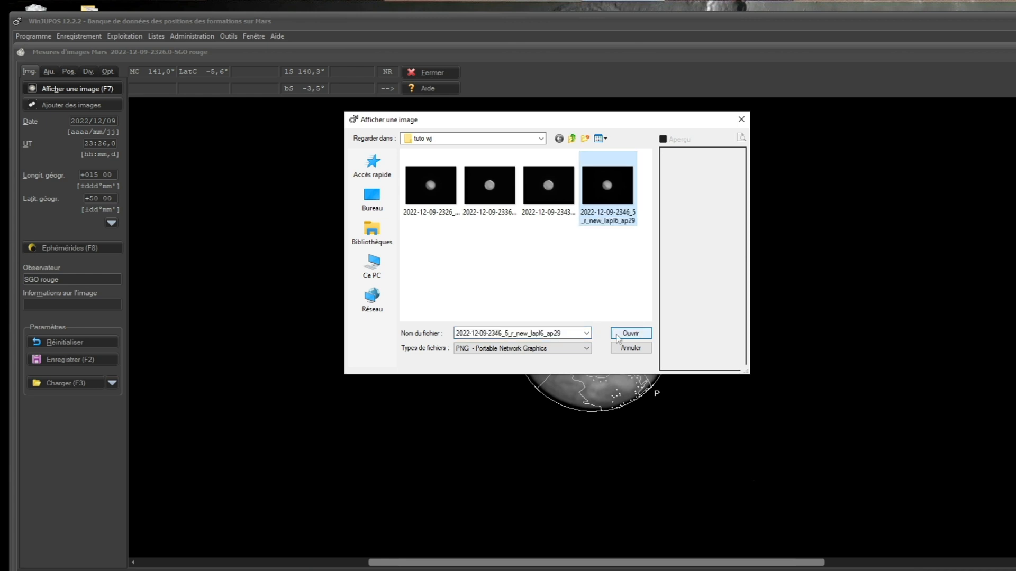
{"action": "left_click", "coordinate": [617, 334]}
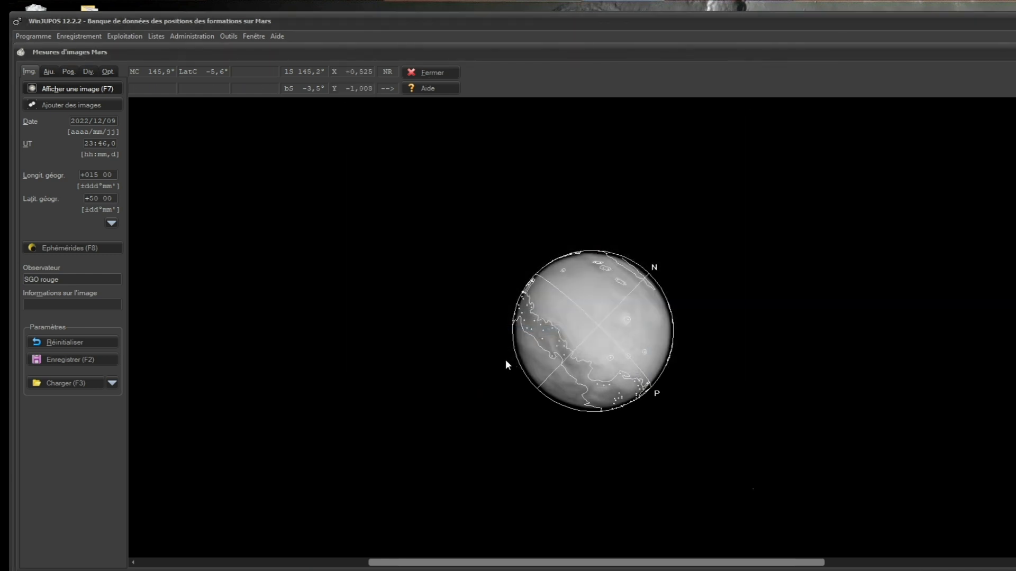
Raise the display gamma to 8.91, nudge the outline frame up and sideways, and shrink it slightly to fit the Mars disc
{"action": "left_click", "coordinate": [50, 72]}
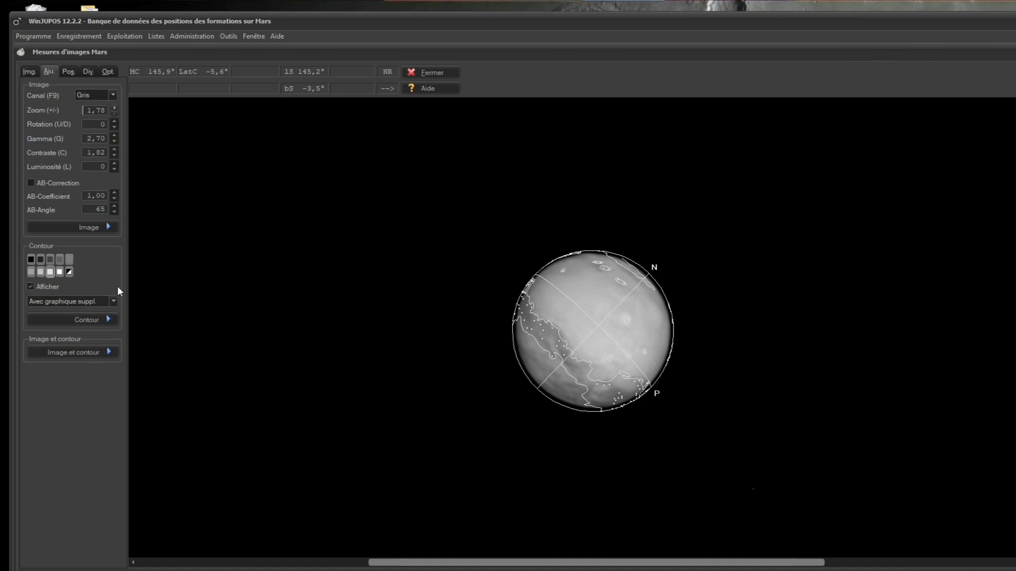
{"action": "left_click", "coordinate": [114, 136]}
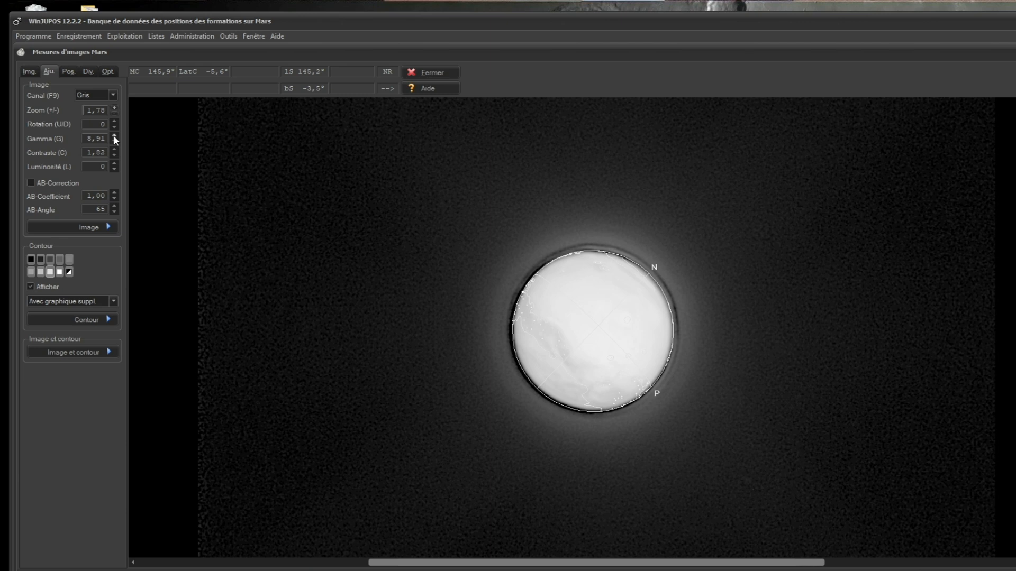
{"action": "key", "text": "Up"}
{"action": "key", "text": "Left"}
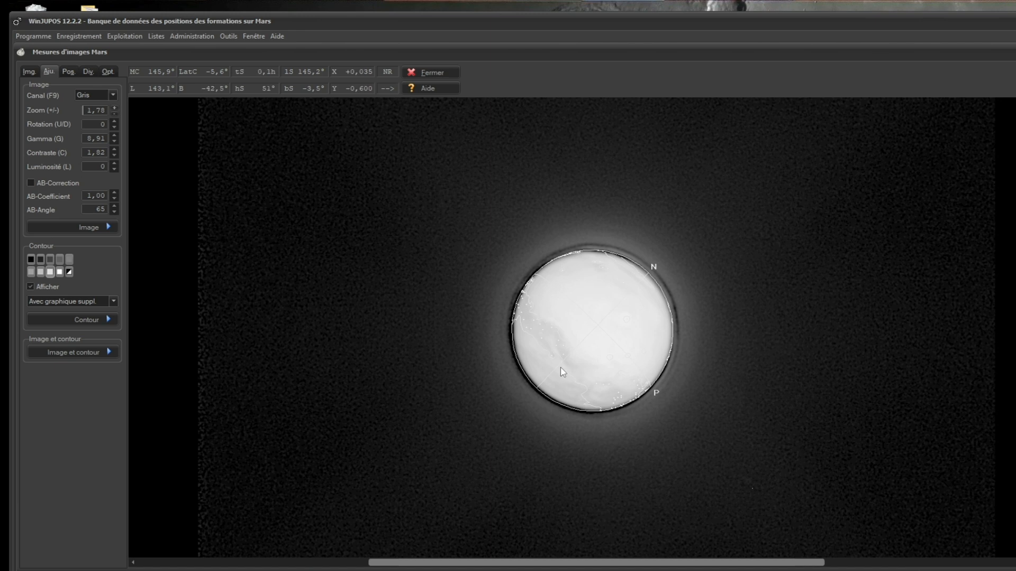
{"action": "key", "text": "Page_Down"}
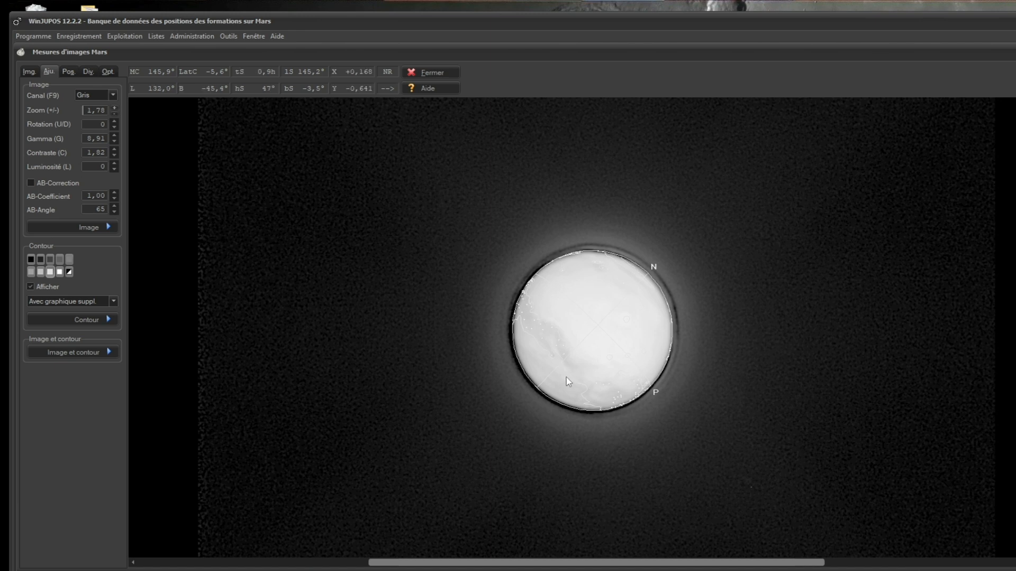
Lower the display gamma to 3.30 and save the measurement settings as 2022-12-09-2346.0-SGO rouge in the tuto wj folder
{"action": "left_click", "coordinate": [113, 142]}
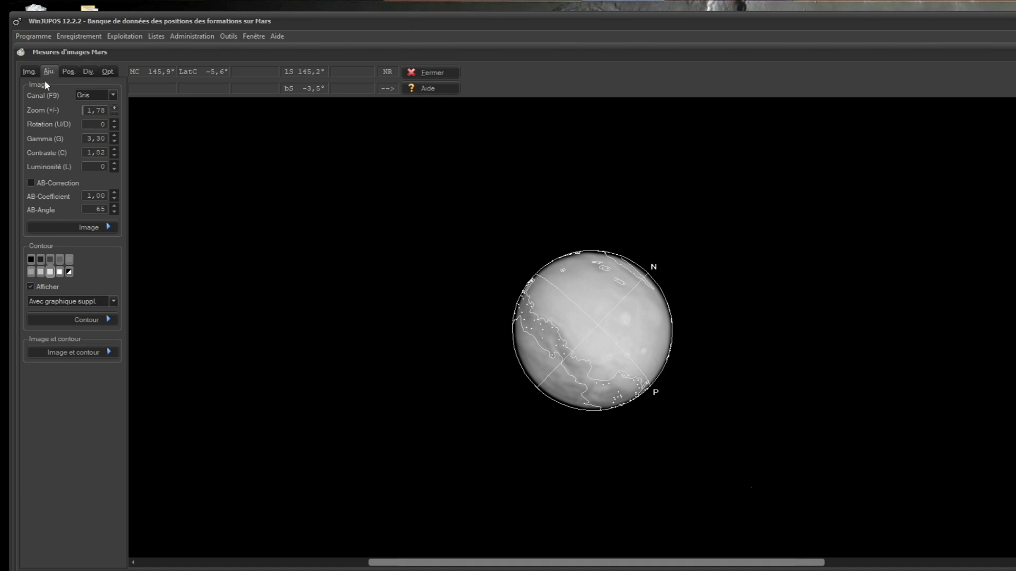
{"action": "left_click", "coordinate": [30, 70]}
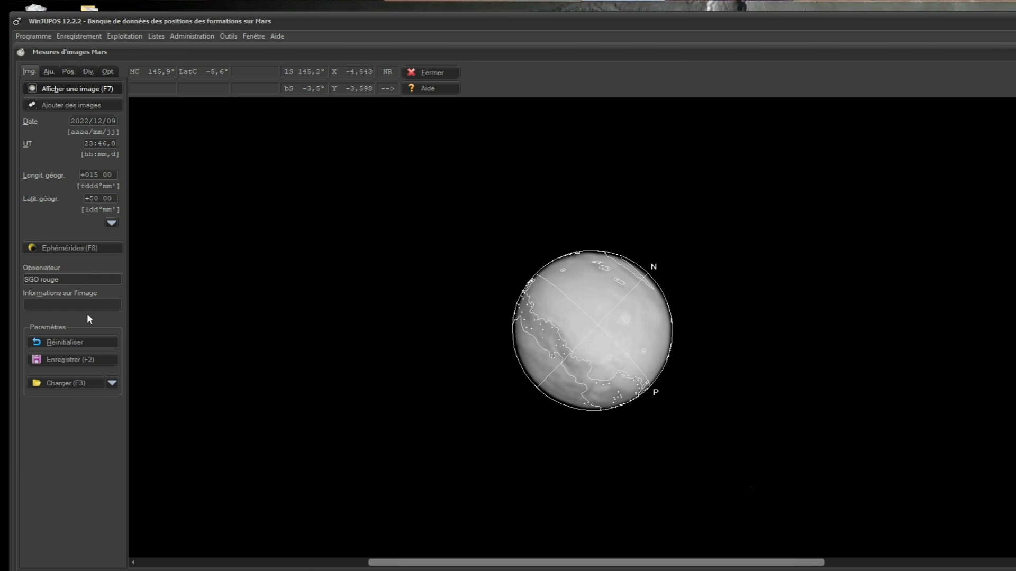
{"action": "left_click", "coordinate": [78, 360]}
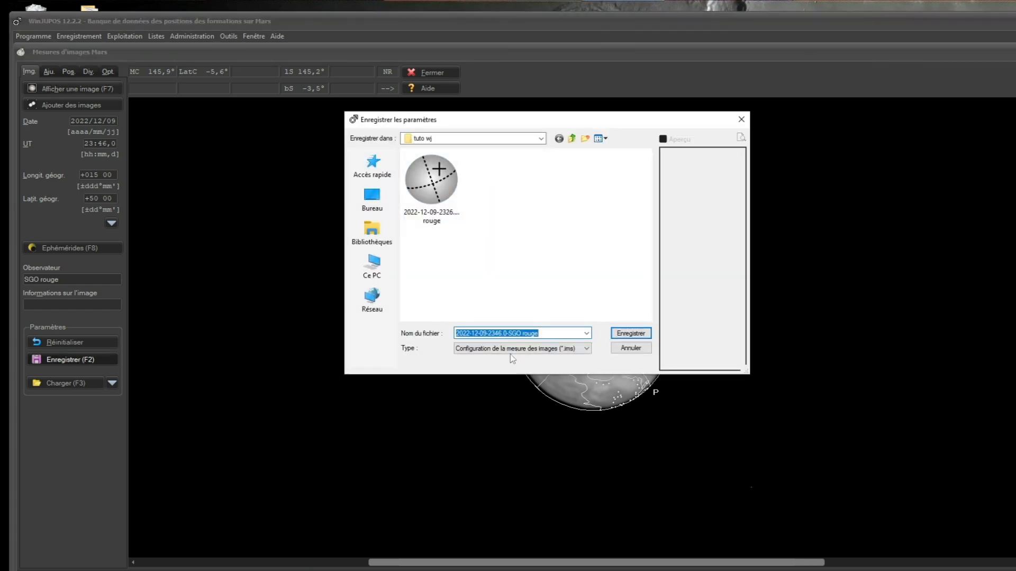
{"action": "left_click", "coordinate": [624, 334]}
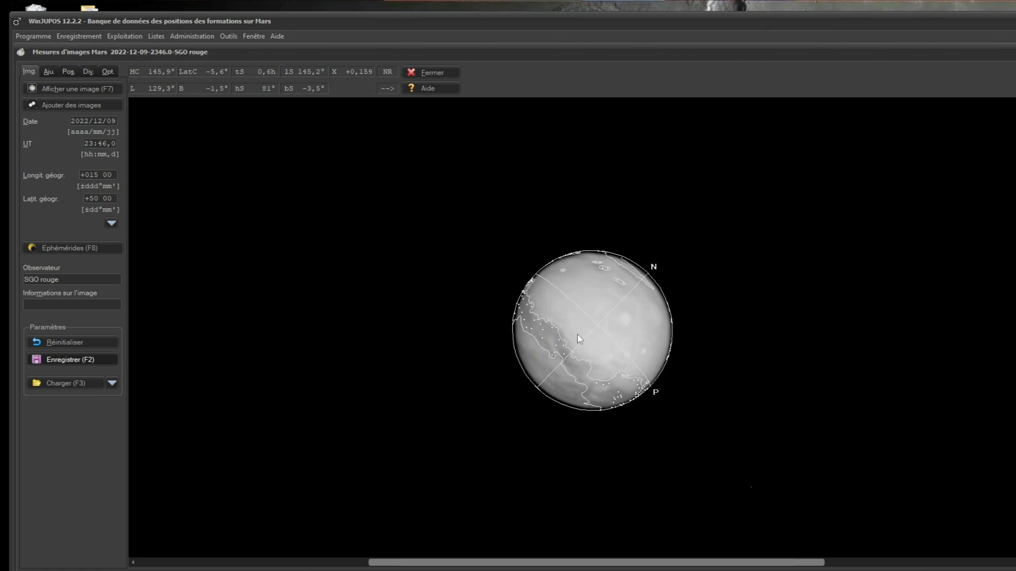
{"action": "left_click", "coordinate": [84, 88]}
{"action": "left_click", "coordinate": [491, 198]}
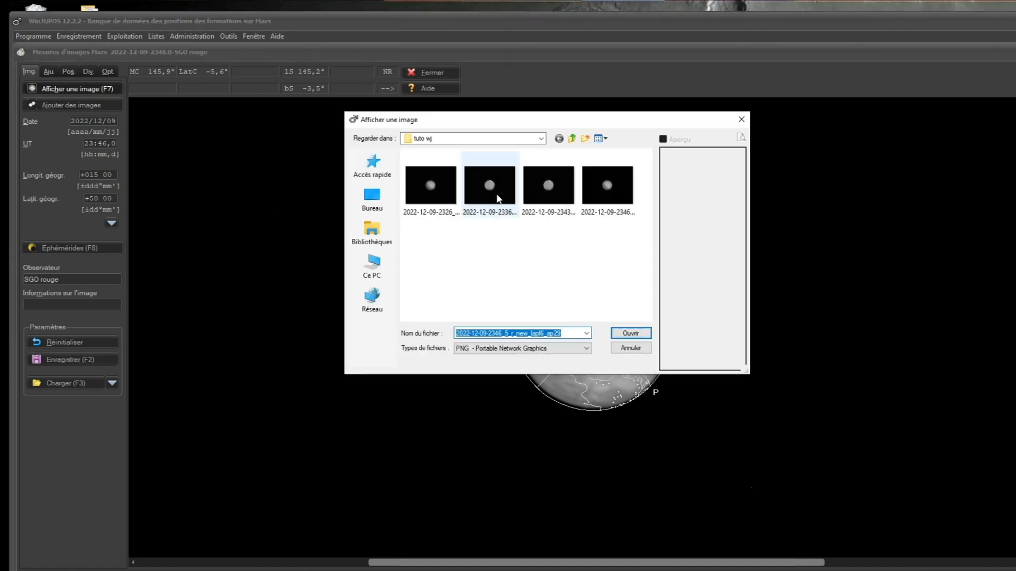
{"action": "left_click", "coordinate": [631, 333]}
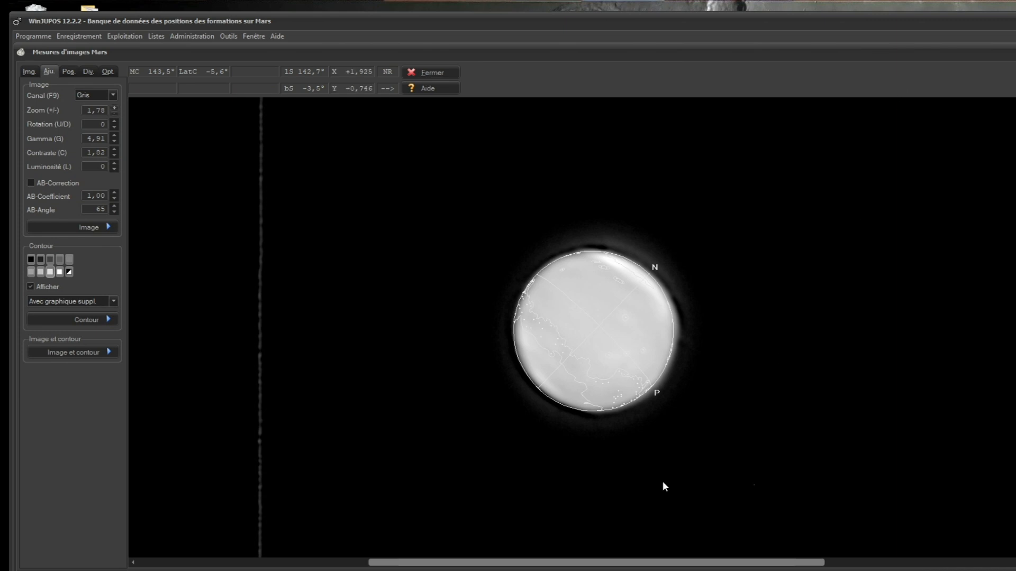
{"action": "left_click", "coordinate": [114, 150]}
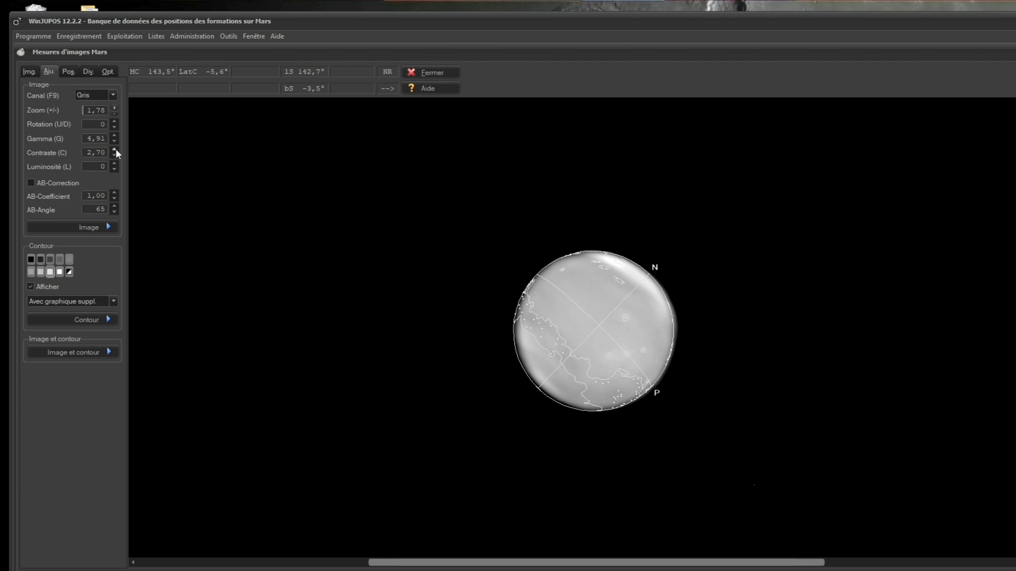
{"action": "left_click", "coordinate": [29, 71]}
{"action": "left_click", "coordinate": [55, 87]}
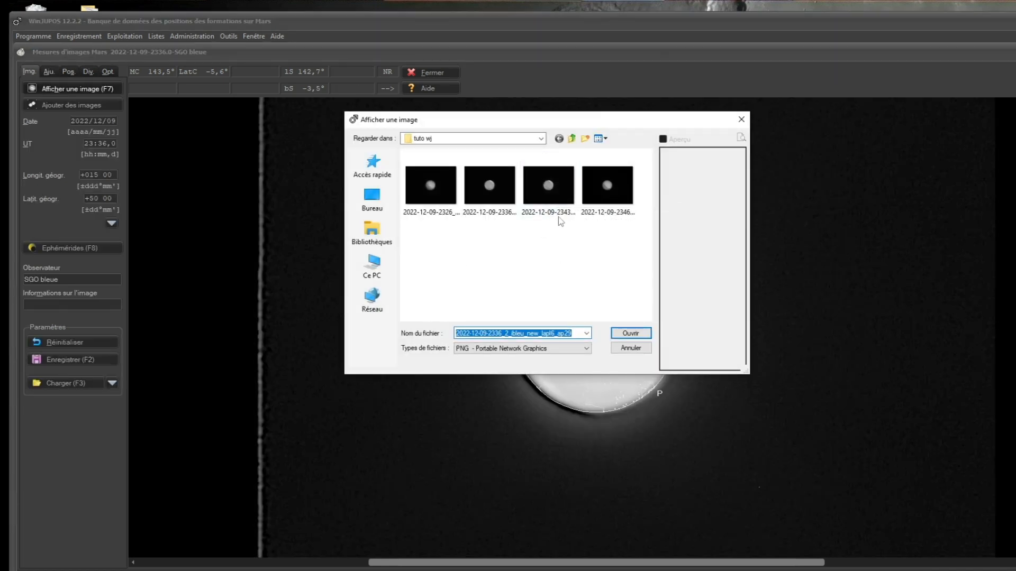
{"action": "left_click", "coordinate": [497, 191]}
{"action": "left_click", "coordinate": [543, 200]}
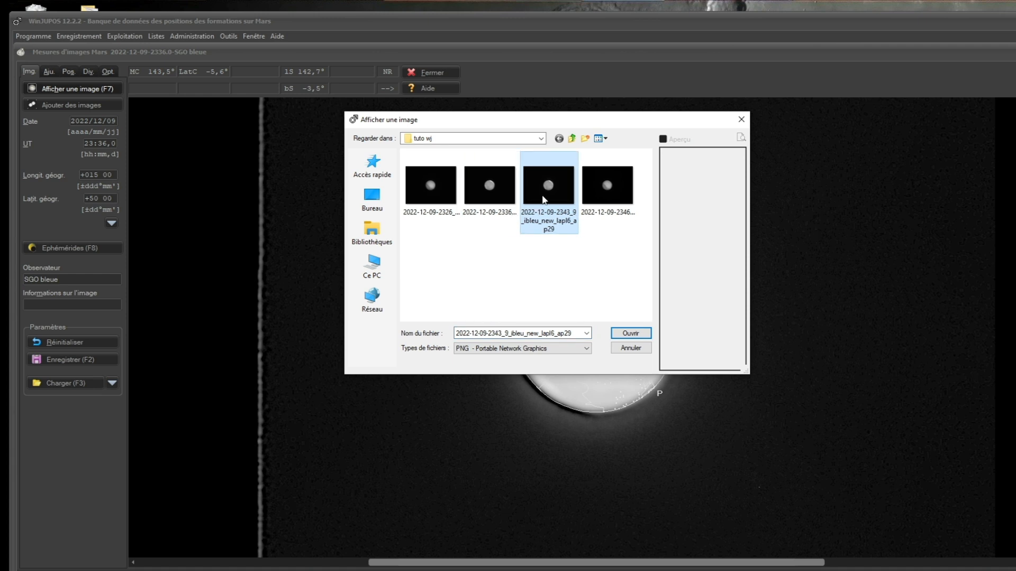
{"action": "left_click", "coordinate": [627, 330]}
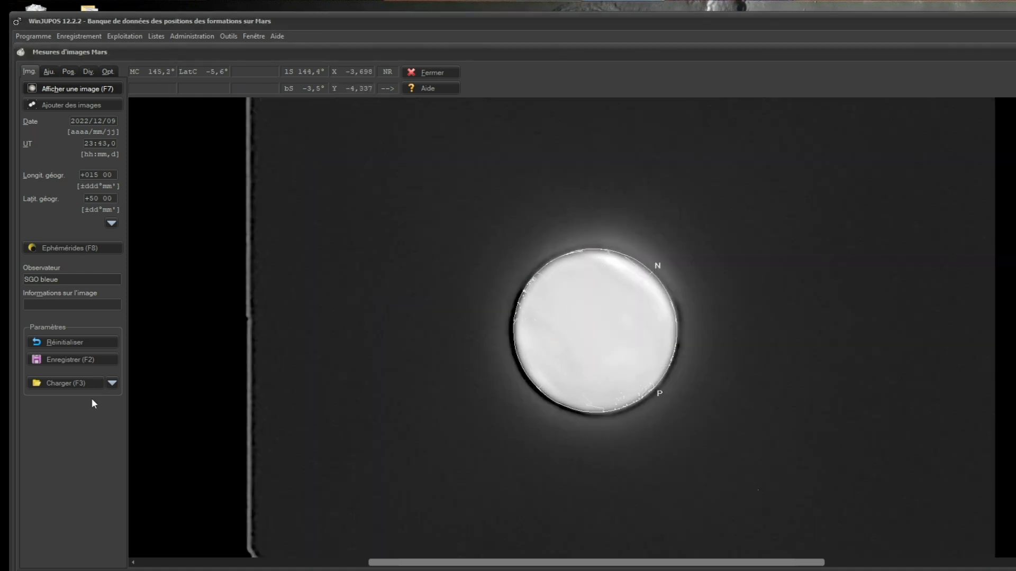
Save the measurement settings as 2022-12-09-2343.0-SGO bleue in the tuto wj folder and close the image measurement window
{"action": "left_click", "coordinate": [53, 360]}
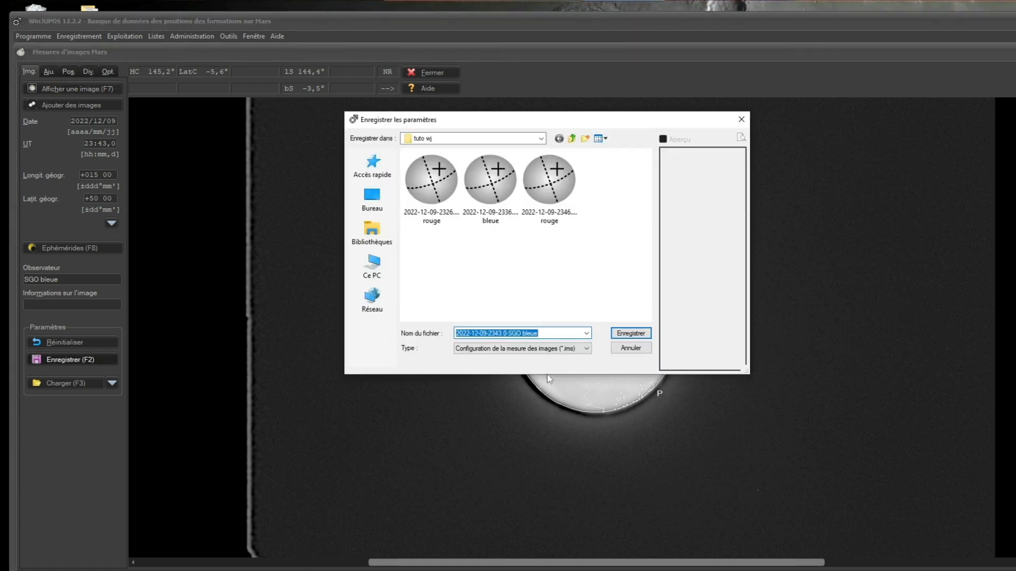
{"action": "left_click", "coordinate": [636, 335]}
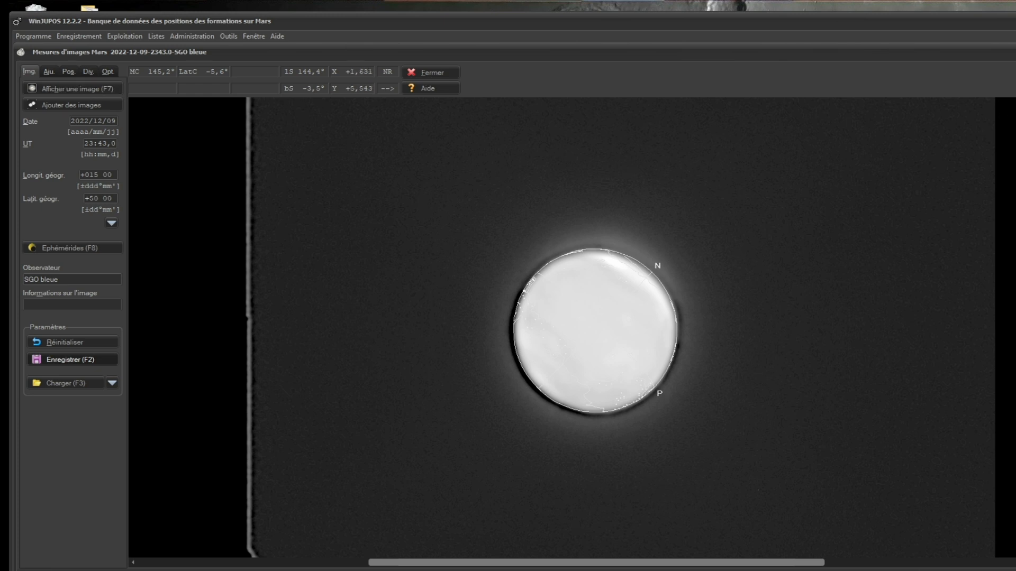
{"action": "left_click", "coordinate": [1015, 52]}
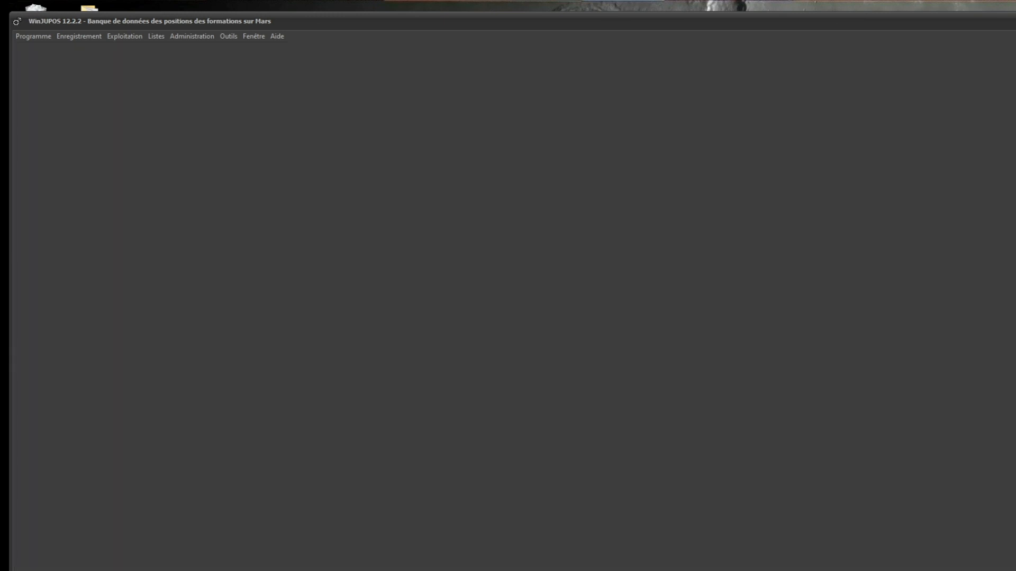
Open the image de-rotation tool and remove all configuration files from its list of measurements
{"action": "left_click", "coordinate": [229, 36]}
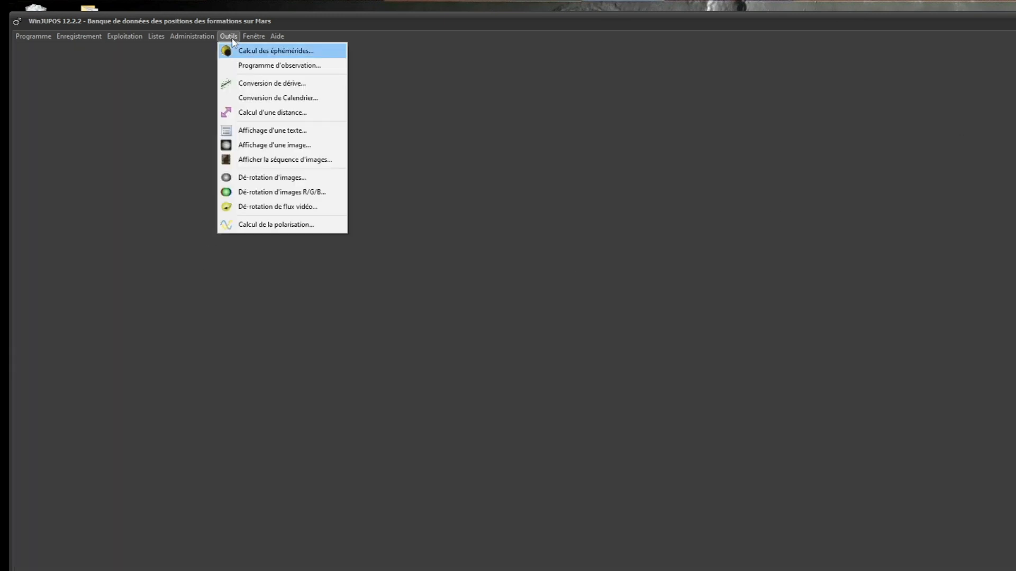
{"action": "left_click", "coordinate": [253, 177]}
{"action": "left_click", "coordinate": [412, 82]}
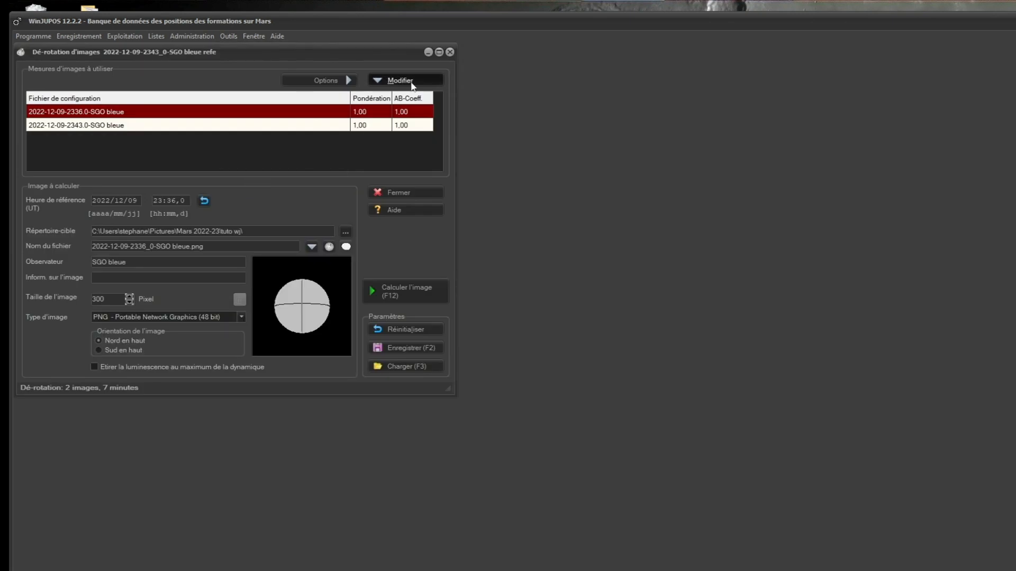
{"action": "left_click", "coordinate": [414, 154]}
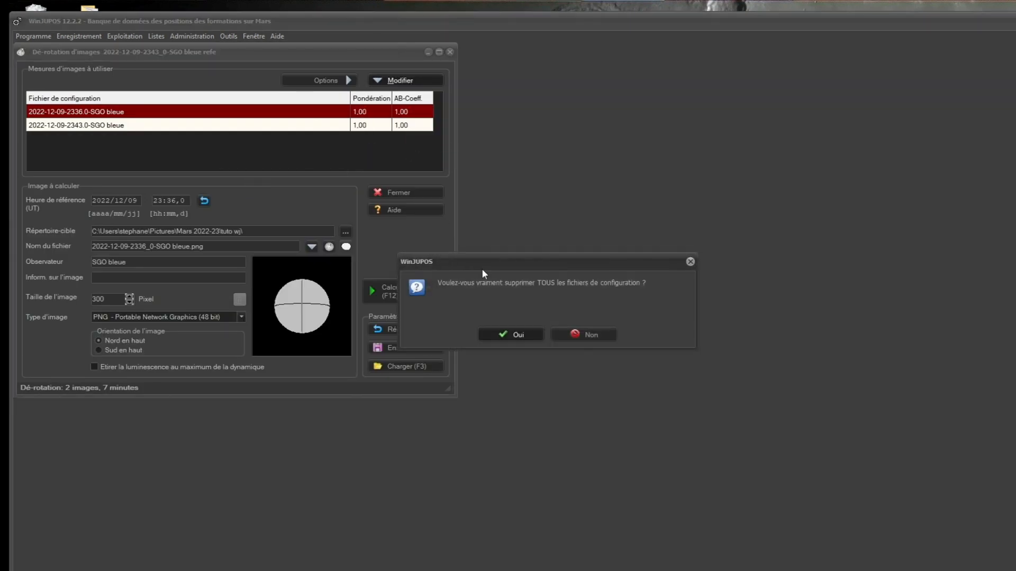
{"action": "left_click", "coordinate": [511, 334]}
Add the red measurement files 2022-12-09-2326.0-SGO rouge and 2022-12-09-2346.0-SGO rouge to the de-rotation list
{"action": "left_click", "coordinate": [400, 80]}
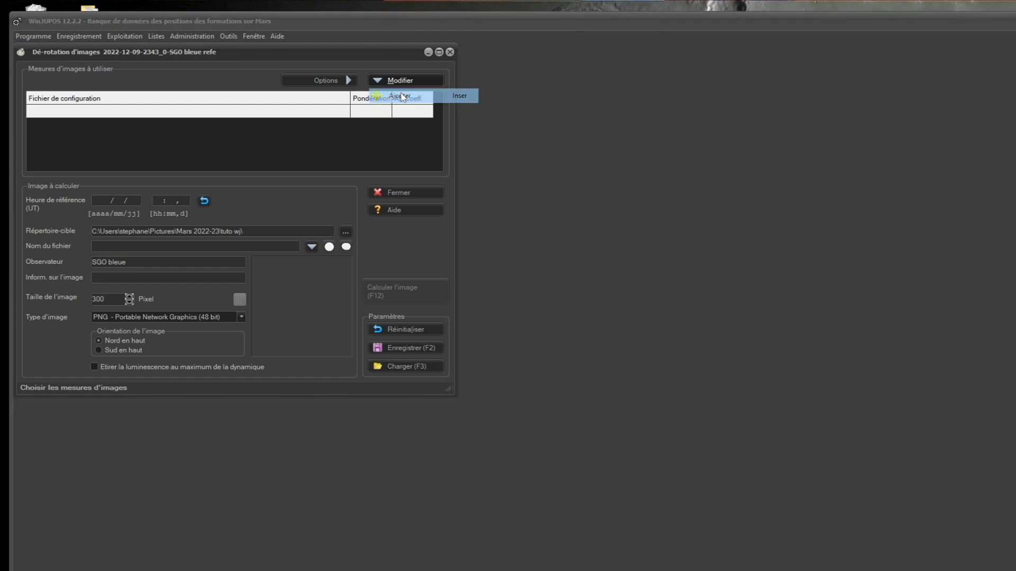
{"action": "left_click", "coordinate": [402, 96]}
{"action": "left_click", "coordinate": [422, 183]}
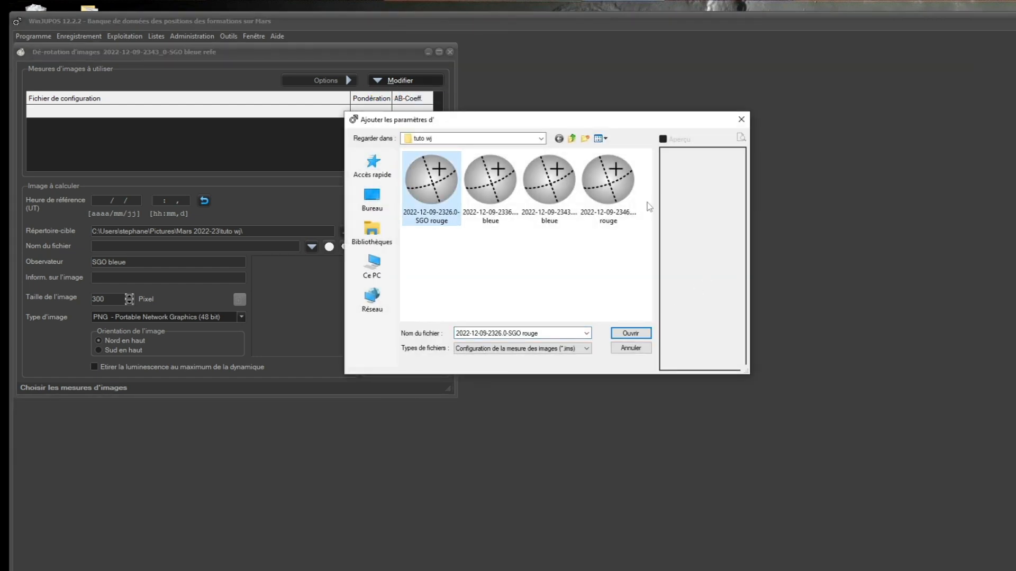
{"action": "left_click", "coordinate": [622, 195], "text": "ctrl"}
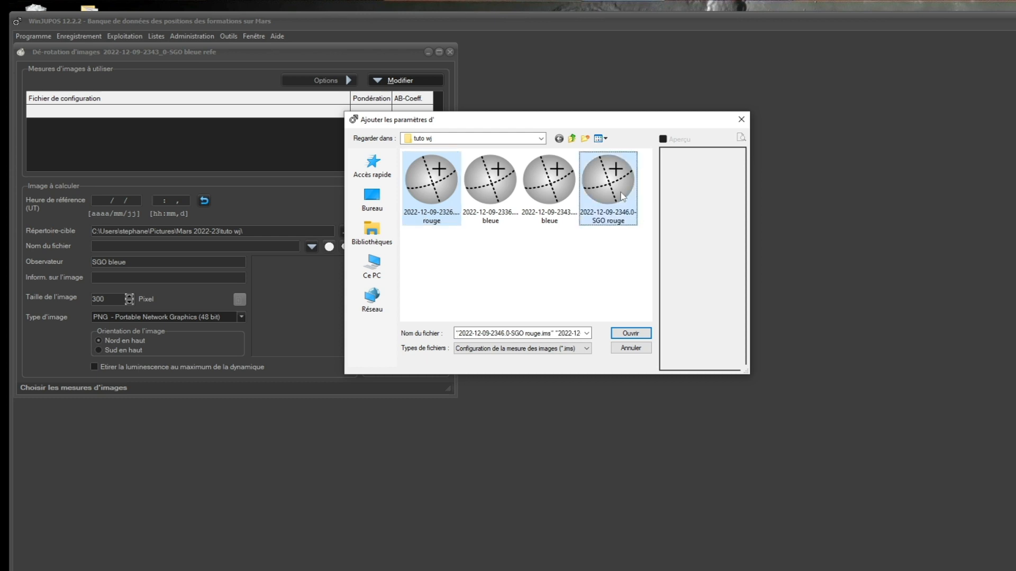
{"action": "left_click", "coordinate": [625, 334]}
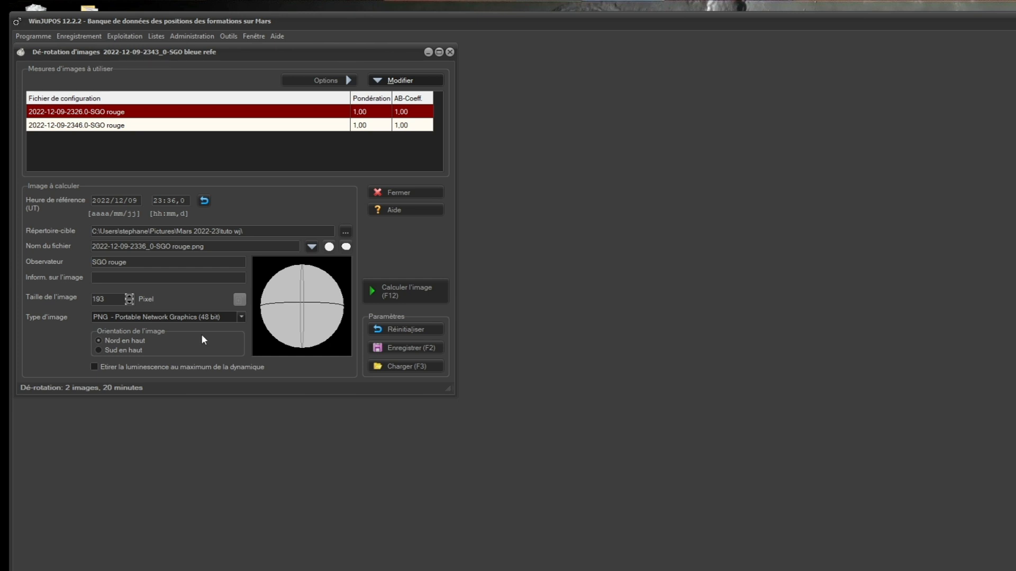
Set the output image size to 300 pixels, compute the de-rotated red image and close its preview
{"action": "left_click_drag", "start_coordinate": [119, 299], "coordinate": [69, 304]}
{"action": "type", "text": "300"}
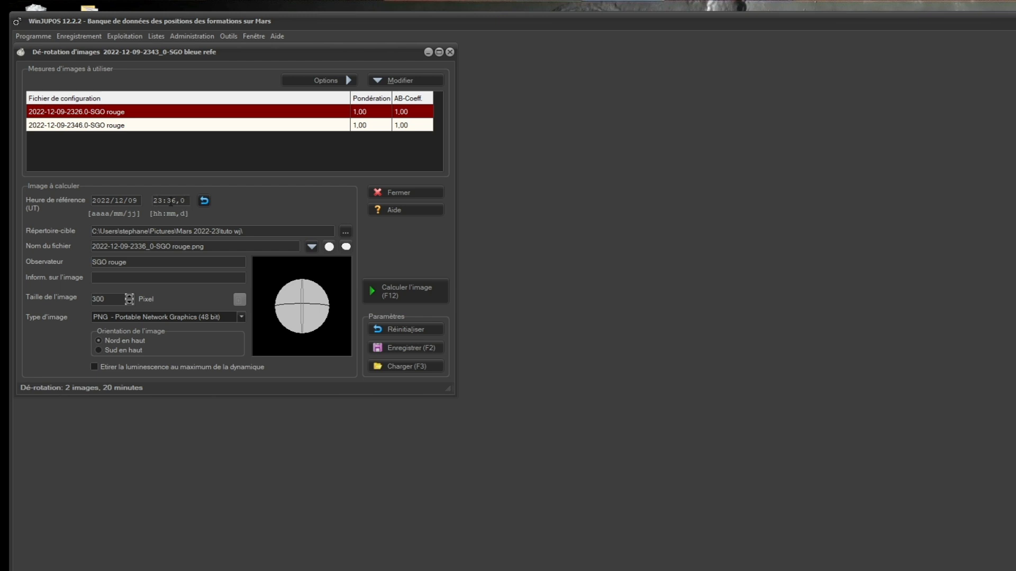
{"action": "left_click", "coordinate": [421, 289]}
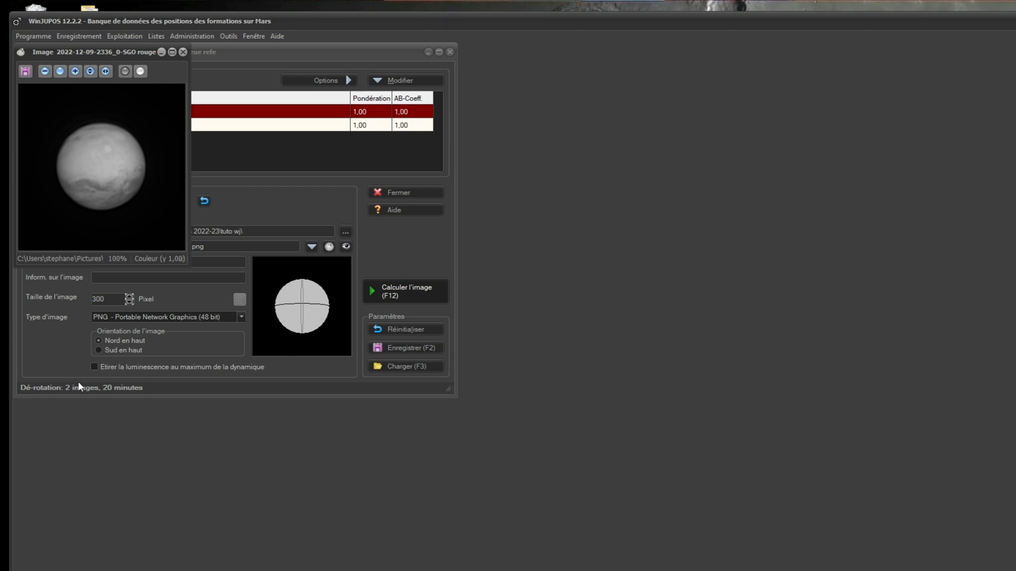
{"action": "left_click", "coordinate": [183, 52]}
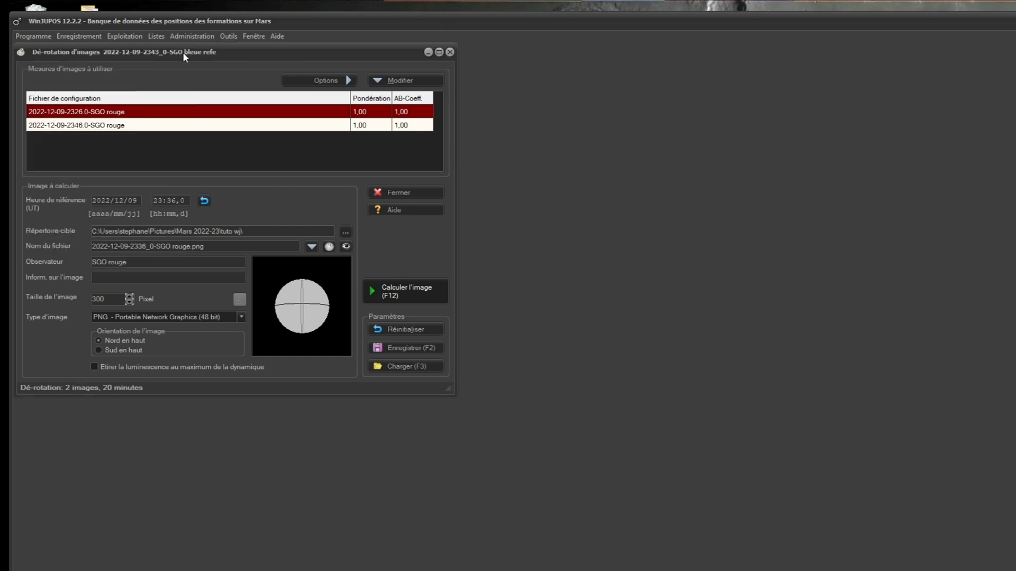
Replace the red files in the de-rotation list with 2022-12-09-2336.0-SGO bleue and 2022-12-09-2343.0-SGO bleue
{"action": "left_click", "coordinate": [395, 80]}
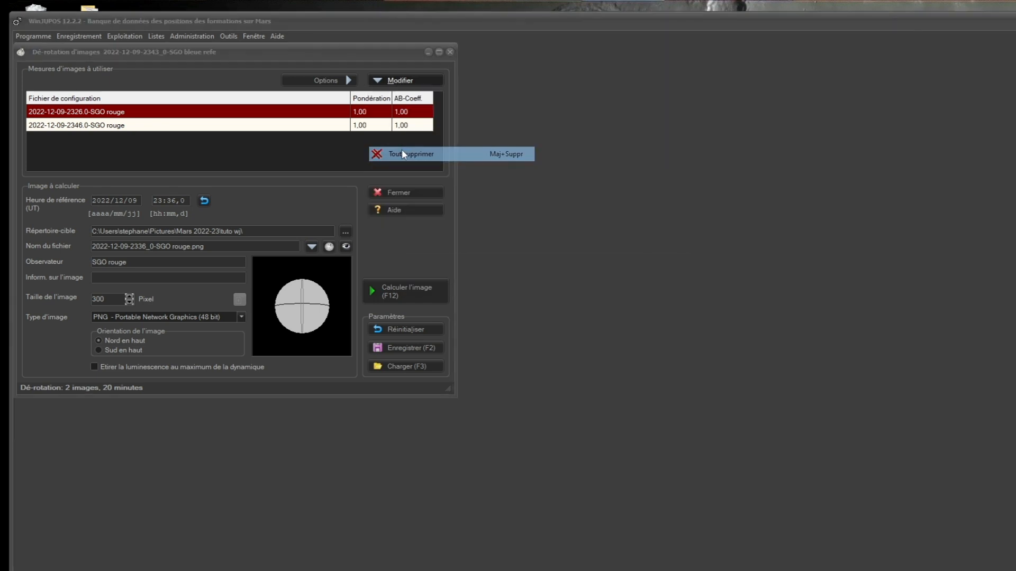
{"action": "left_click", "coordinate": [403, 153]}
{"action": "left_click", "coordinate": [522, 333]}
{"action": "left_click", "coordinate": [395, 79]}
{"action": "left_click", "coordinate": [415, 101]}
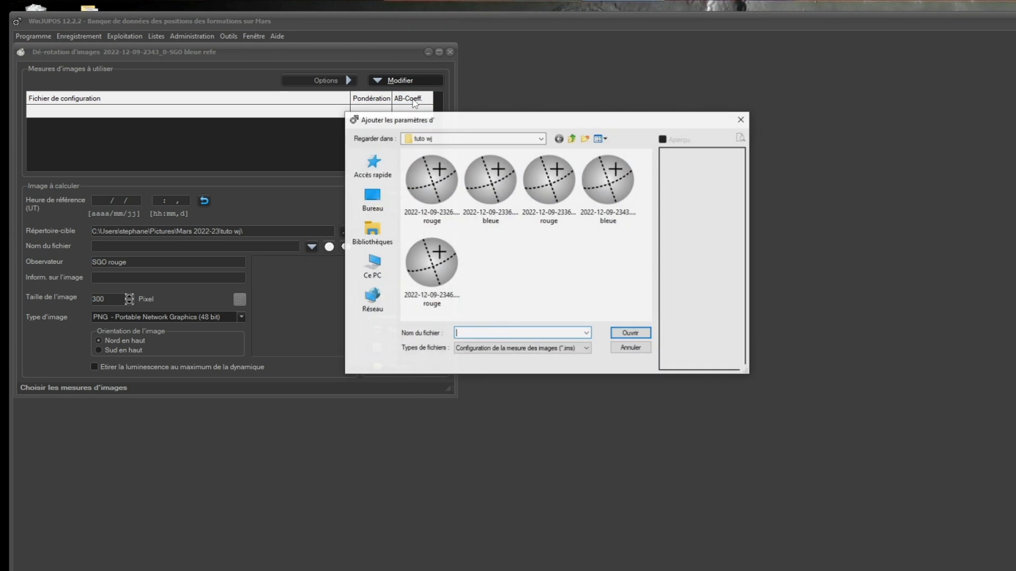
{"action": "left_click", "coordinate": [489, 195]}
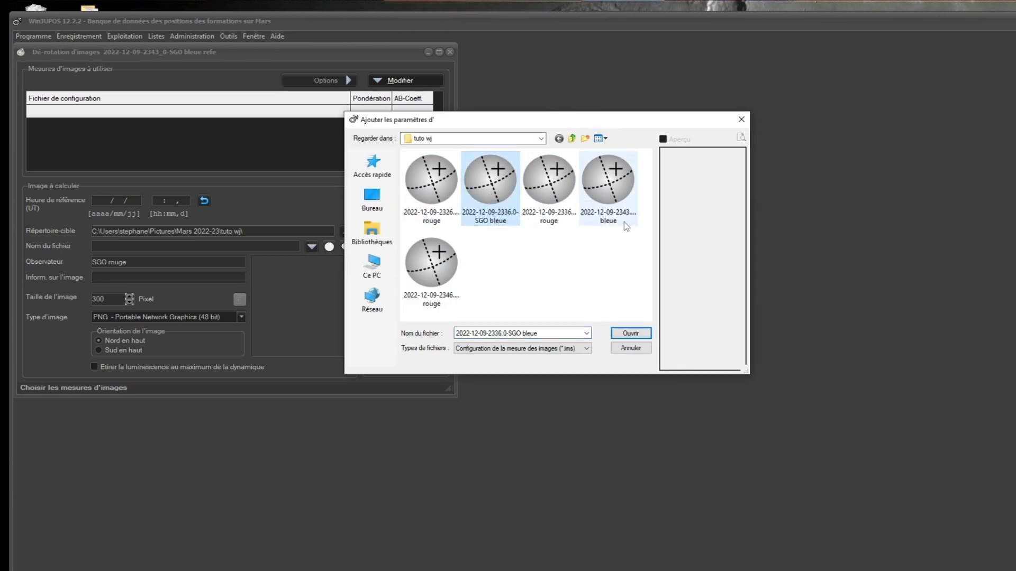
{"action": "left_click", "coordinate": [624, 189], "text": "ctrl"}
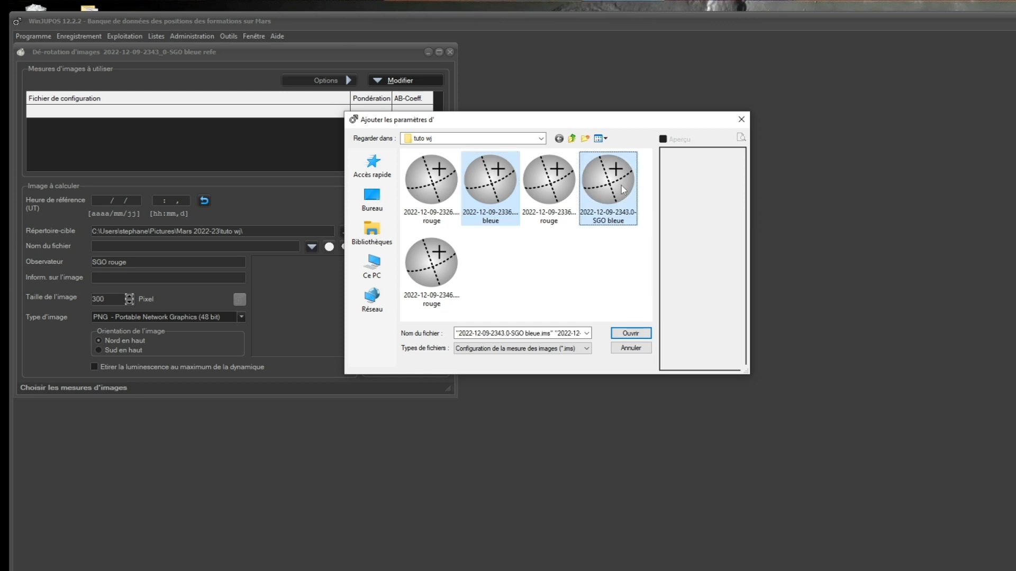
{"action": "left_click", "coordinate": [628, 334]}
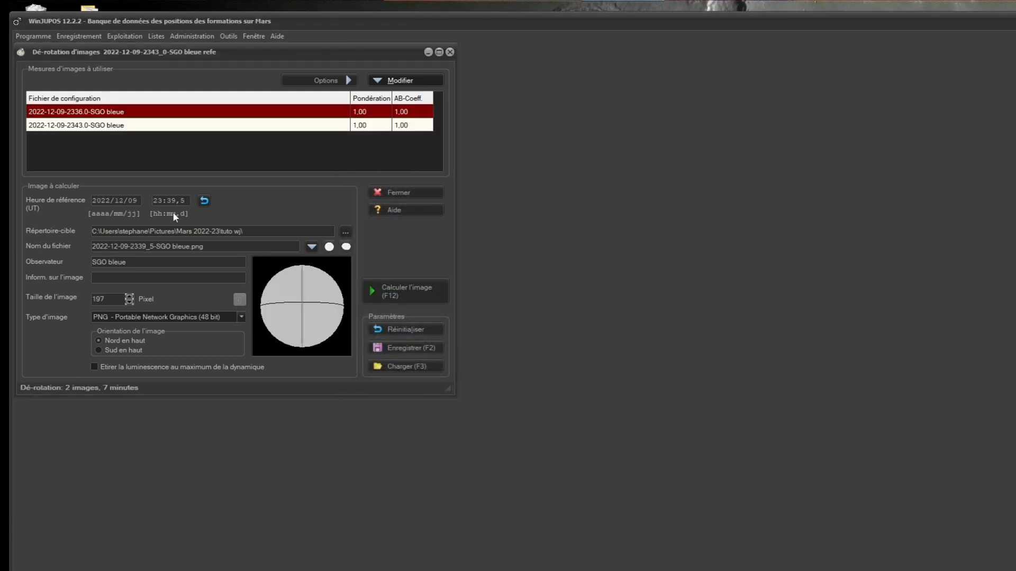
Compute the de-rotated blue image with the reference time set to 23:36,0 UT and the image size to 300 pixels
{"action": "left_click_drag", "start_coordinate": [168, 200], "coordinate": [186, 200]}
{"action": "type", "text": "36,0"}
{"action": "left_click_drag", "start_coordinate": [108, 299], "coordinate": [89, 298]}
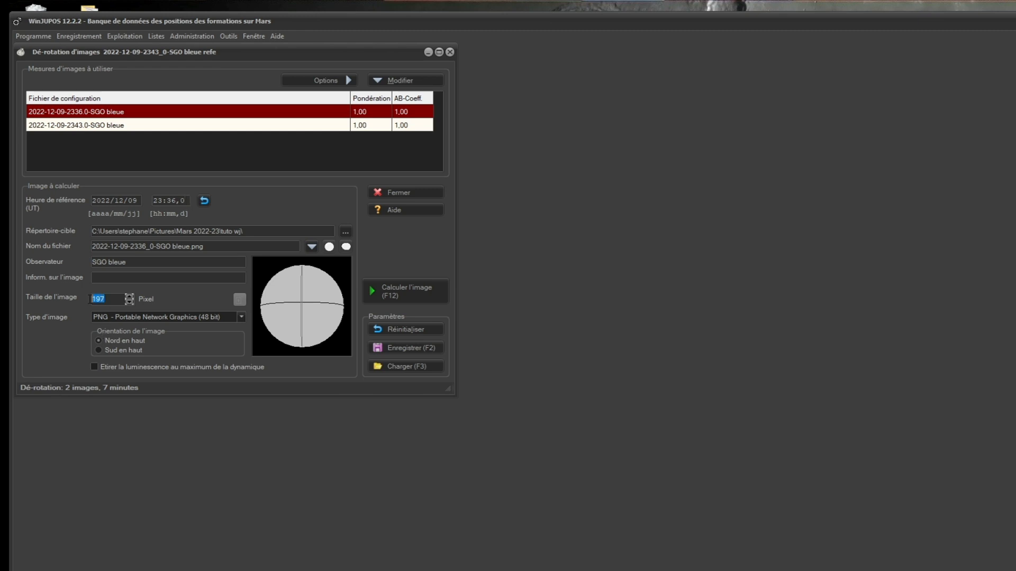
{"action": "type", "text": "300"}
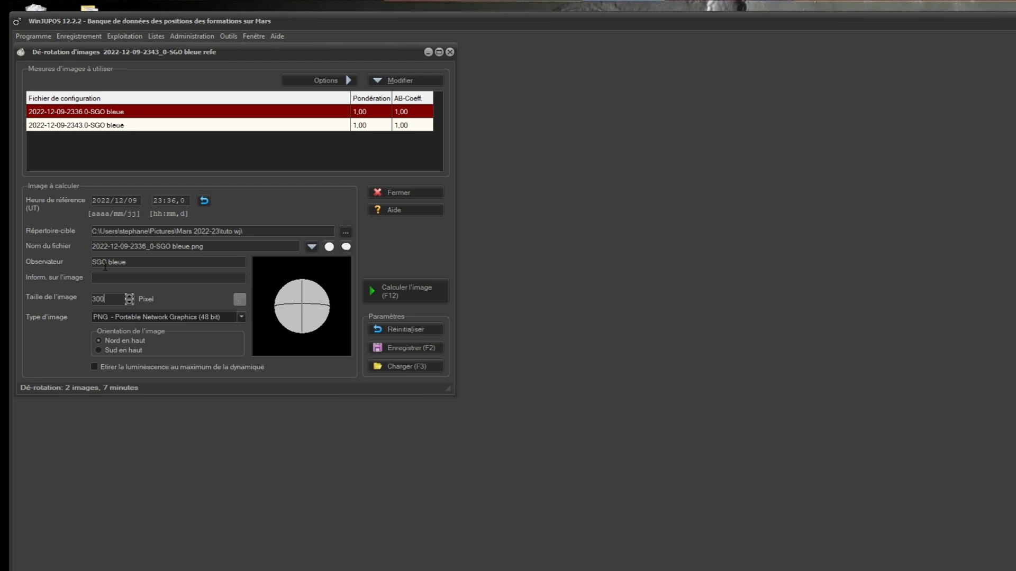
{"action": "left_click", "coordinate": [409, 297]}
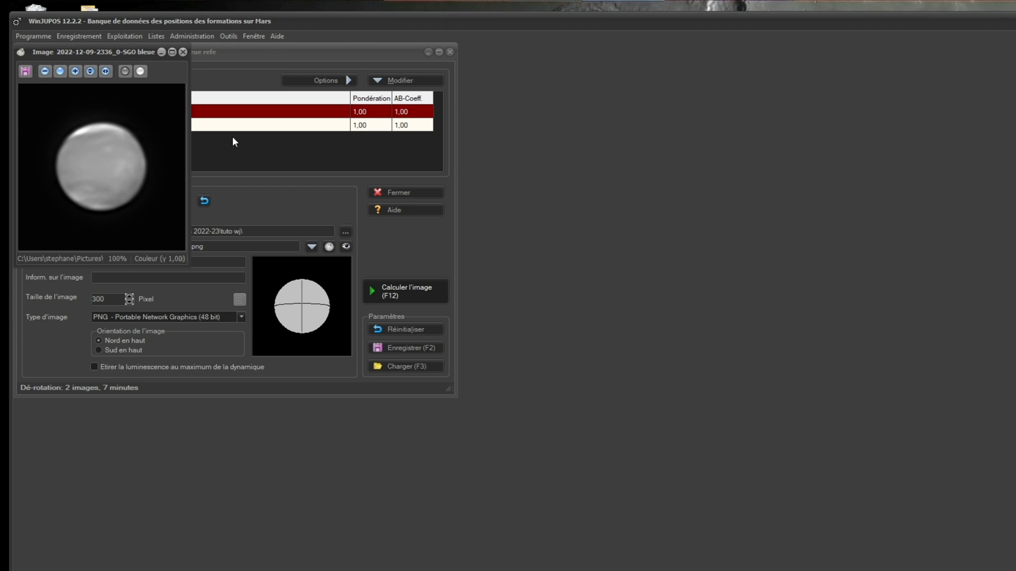
Close the blue preview and the de-rotation window, start AstroSurface u1 from the desktop and dismiss its POST-IT note
{"action": "left_click", "coordinate": [183, 52]}
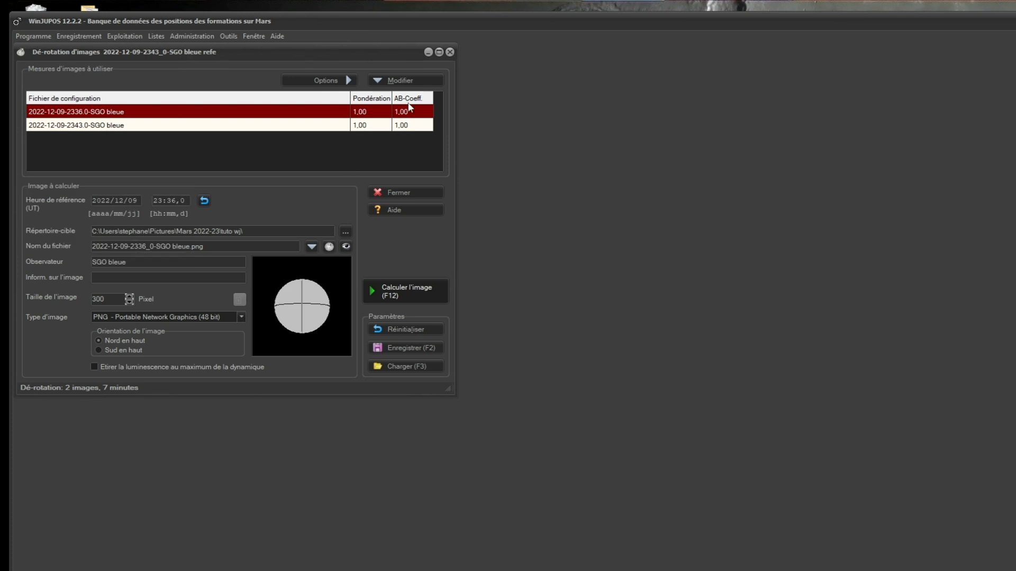
{"action": "left_click", "coordinate": [449, 52]}
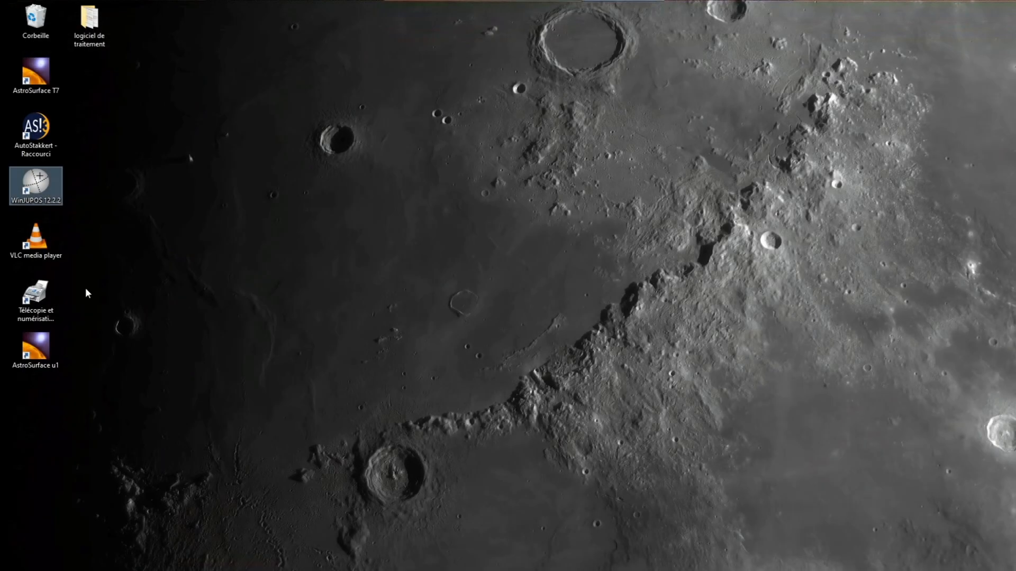
{"action": "double_click", "coordinate": [40, 349]}
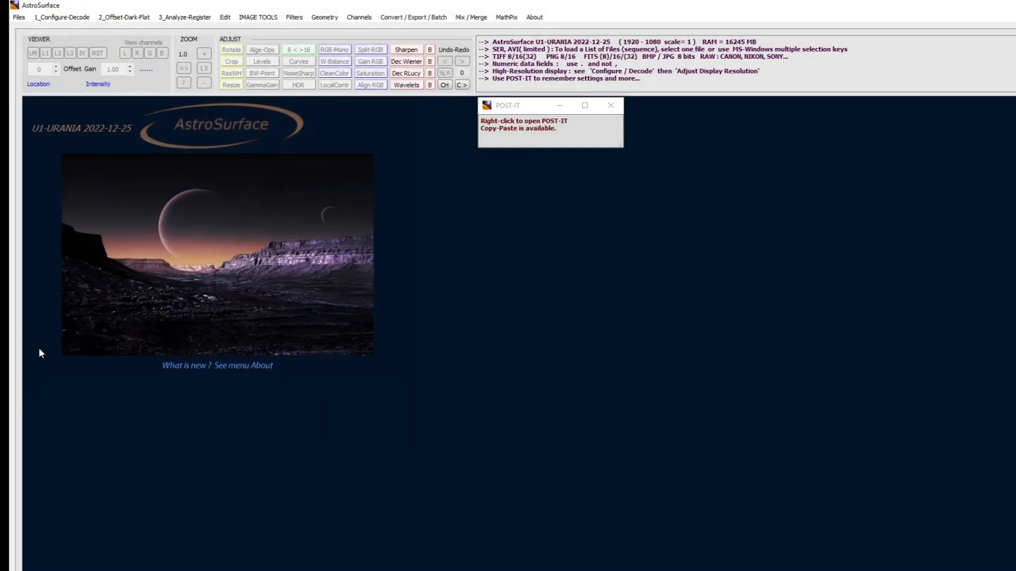
{"action": "left_click", "coordinate": [610, 105]}
{"action": "left_click", "coordinate": [477, 18]}
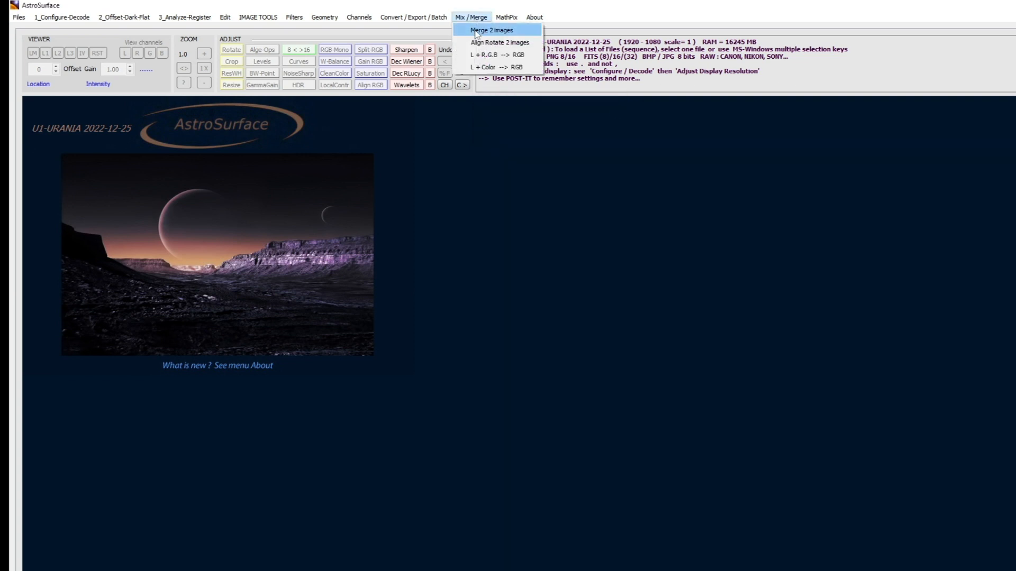
{"action": "left_click", "coordinate": [481, 28]}
{"action": "left_click", "coordinate": [734, 161]}
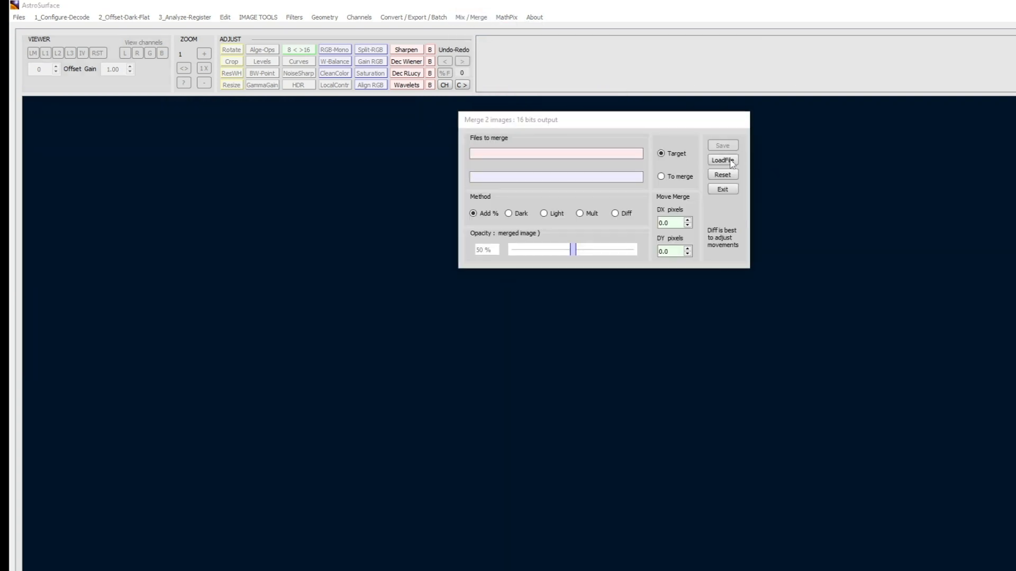
{"action": "left_click", "coordinate": [335, 116]}
{"action": "left_click", "coordinate": [627, 298]}
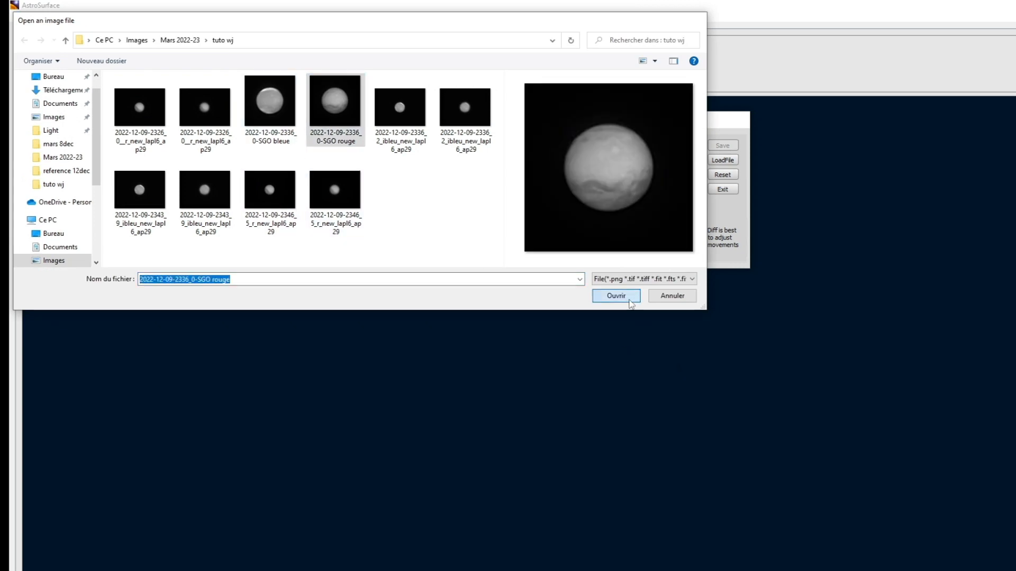
{"action": "left_click", "coordinate": [660, 176]}
{"action": "left_click", "coordinate": [723, 159]}
{"action": "left_click", "coordinate": [274, 124]}
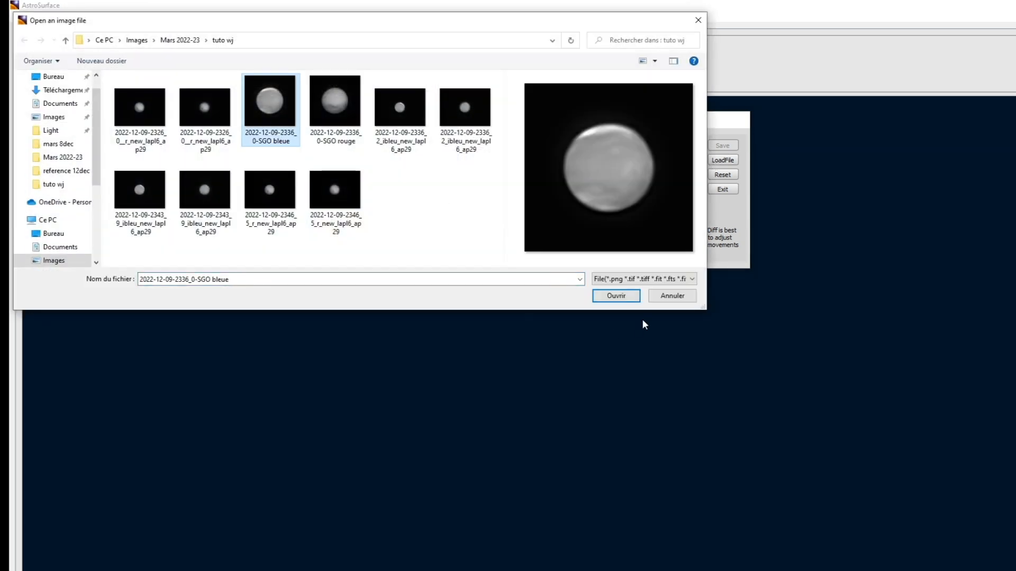
{"action": "left_click", "coordinate": [623, 294]}
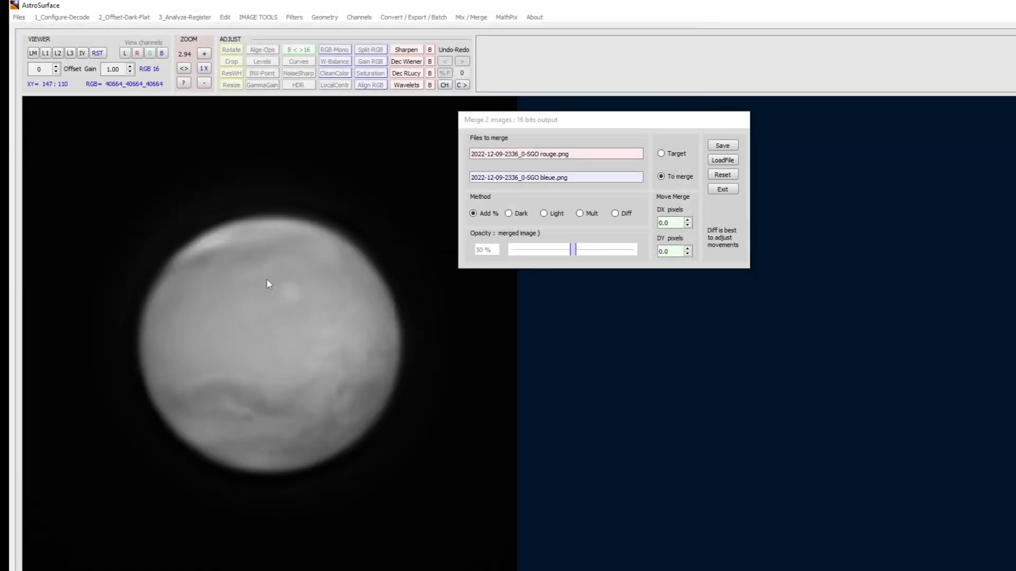
{"action": "left_click", "coordinate": [205, 69]}
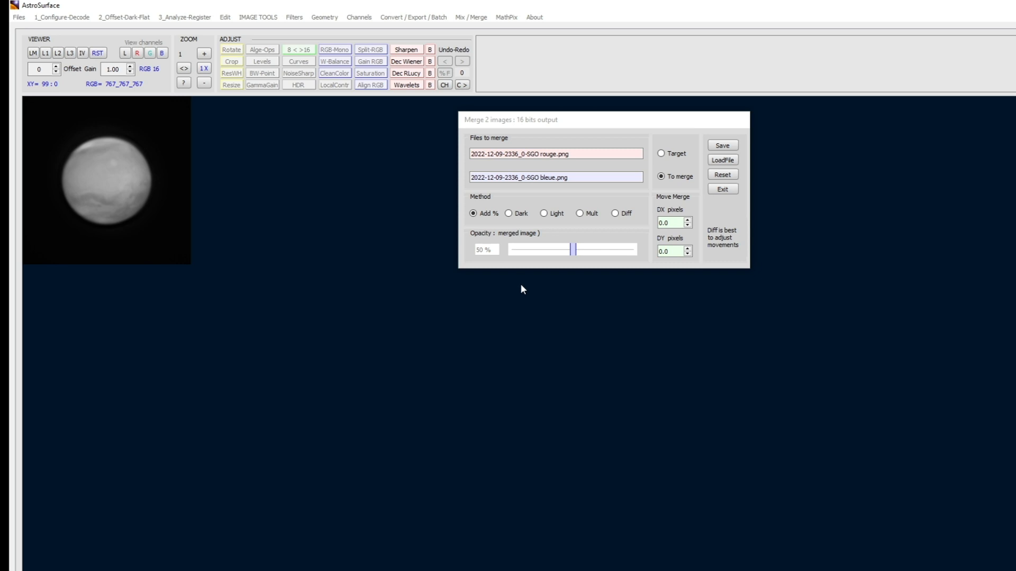
{"action": "mouse_move", "coordinate": [573, 249]}
{"action": "left_mouse_down"}
{"action": "mouse_move", "coordinate": [620, 249]}
{"action": "mouse_move", "coordinate": [523, 249]}
{"action": "mouse_move", "coordinate": [600, 252]}
{"action": "mouse_move", "coordinate": [571, 249]}
{"action": "left_mouse_up"}
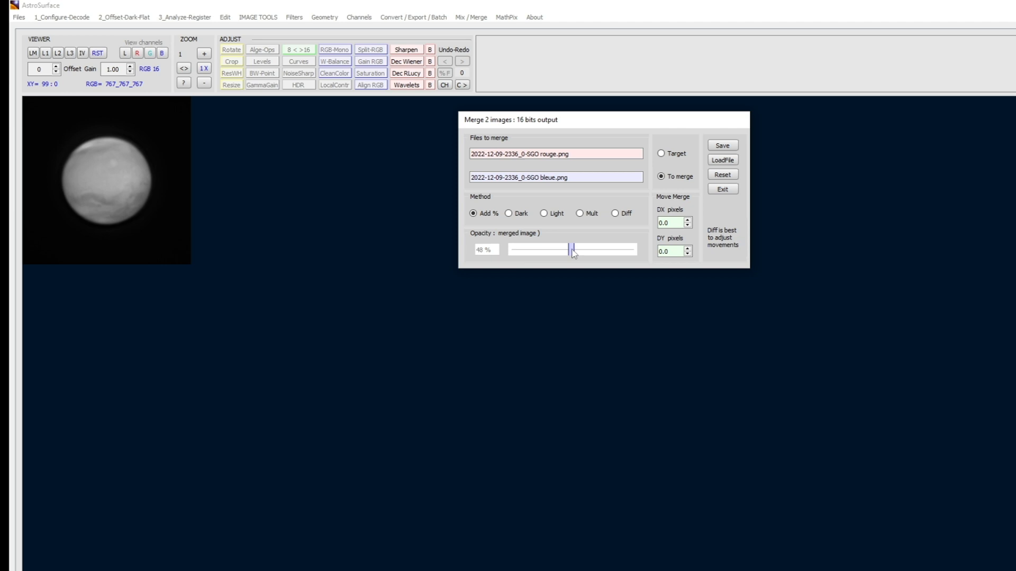
{"action": "left_click_drag", "start_coordinate": [575, 253], "coordinate": [578, 253]}
{"action": "left_click", "coordinate": [728, 146]}
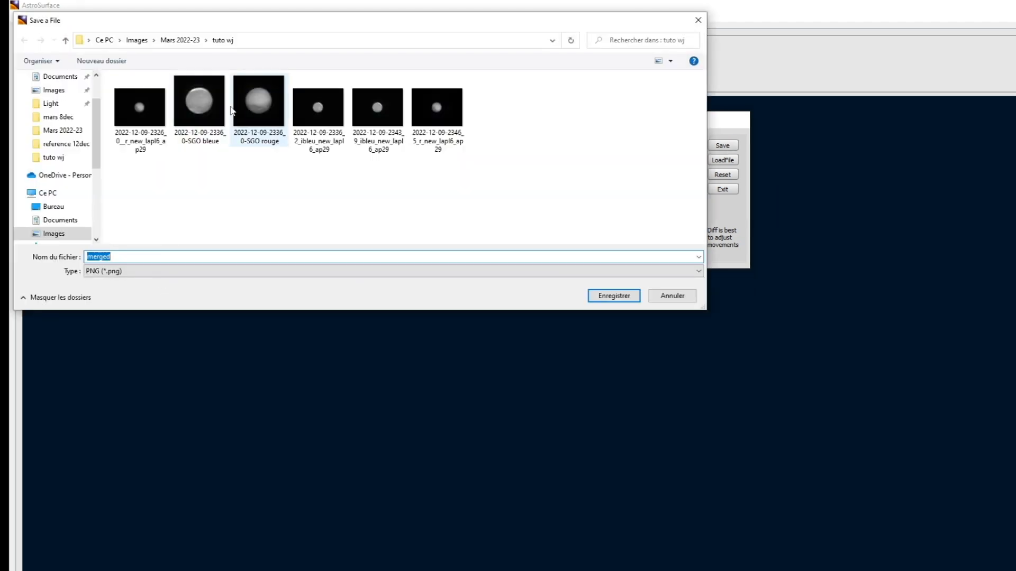
{"action": "left_click", "coordinate": [214, 130]}
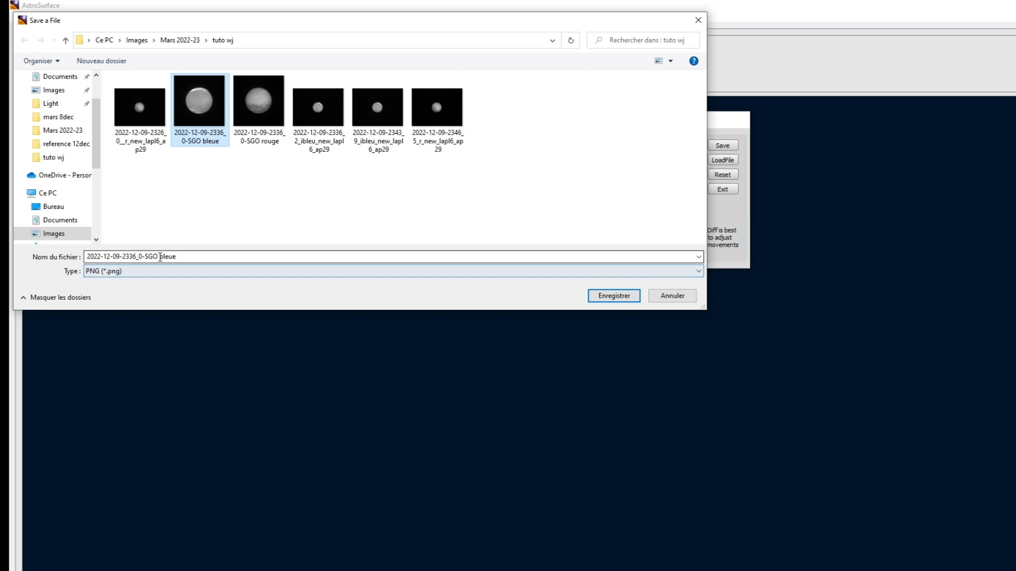
{"action": "left_click", "coordinate": [184, 259]}
{"action": "left_click_drag", "start_coordinate": [159, 258], "coordinate": [197, 260]}
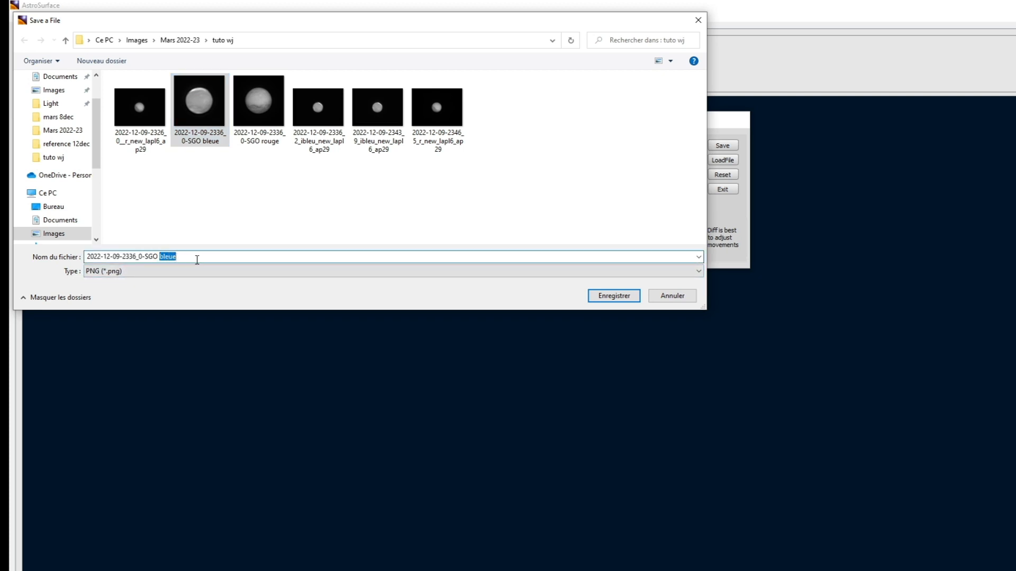
{"action": "type", "text": "verte"}
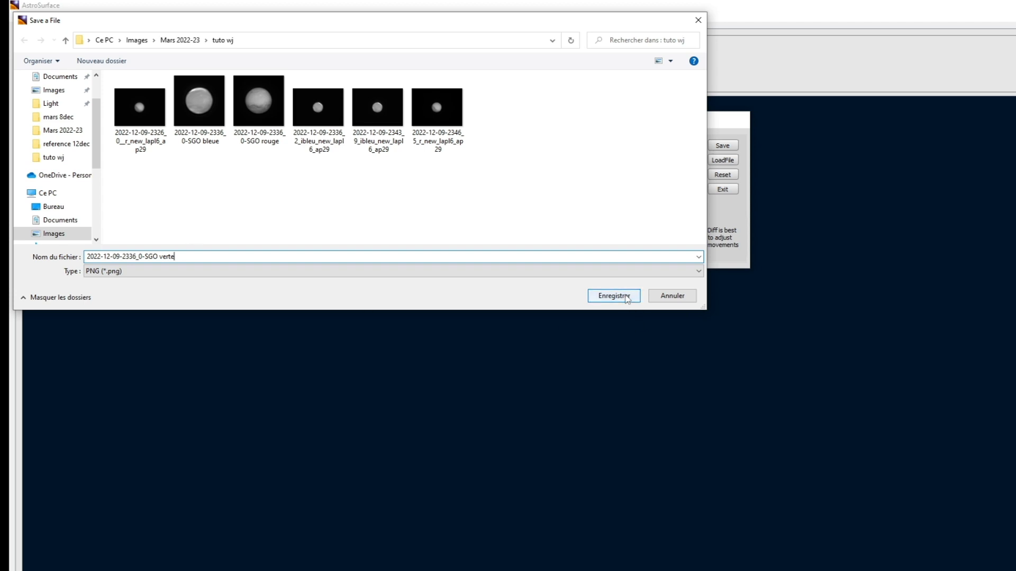
{"action": "left_click", "coordinate": [625, 298]}
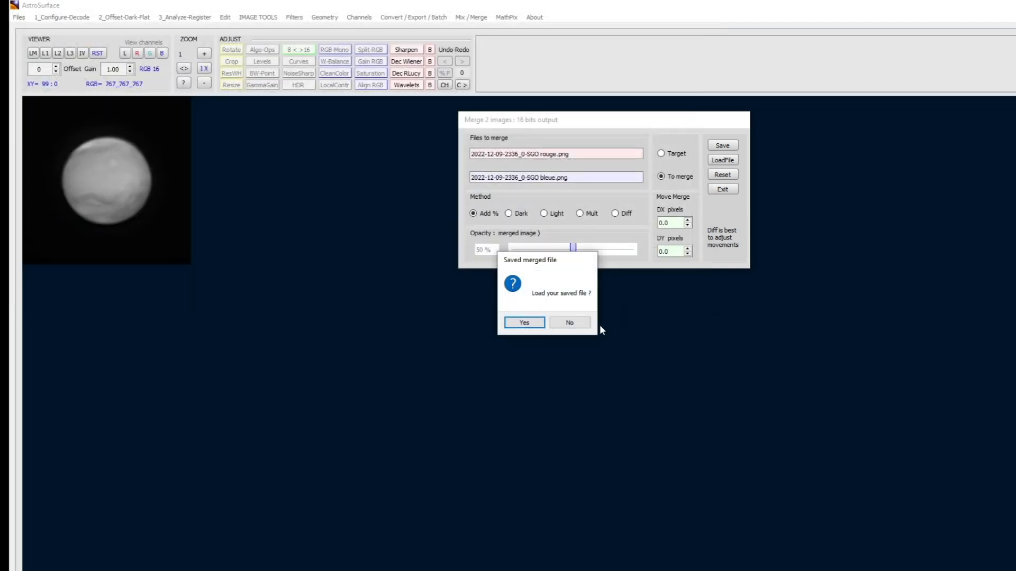
{"action": "left_click", "coordinate": [538, 323]}
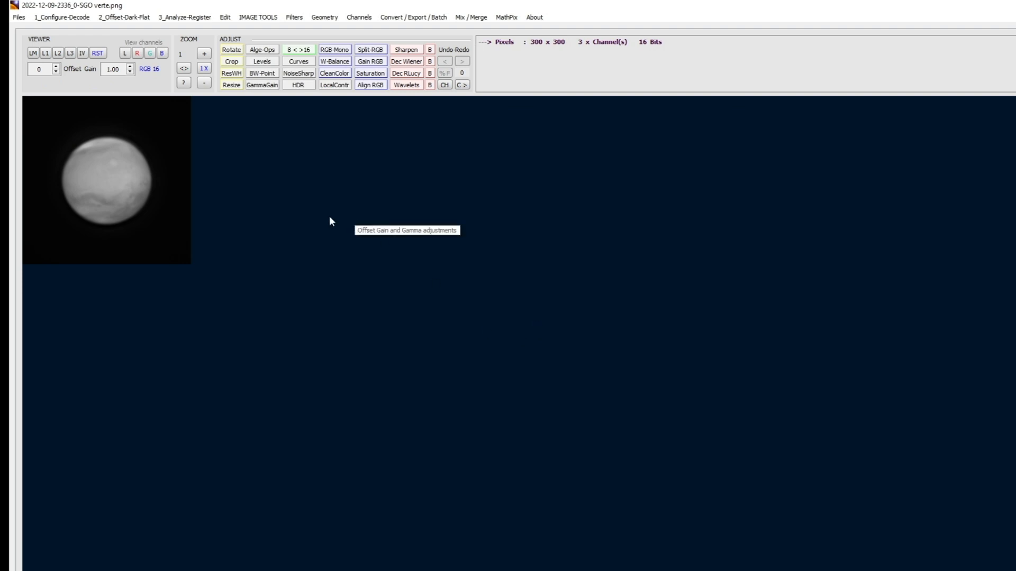
{"action": "left_click", "coordinate": [471, 17]}
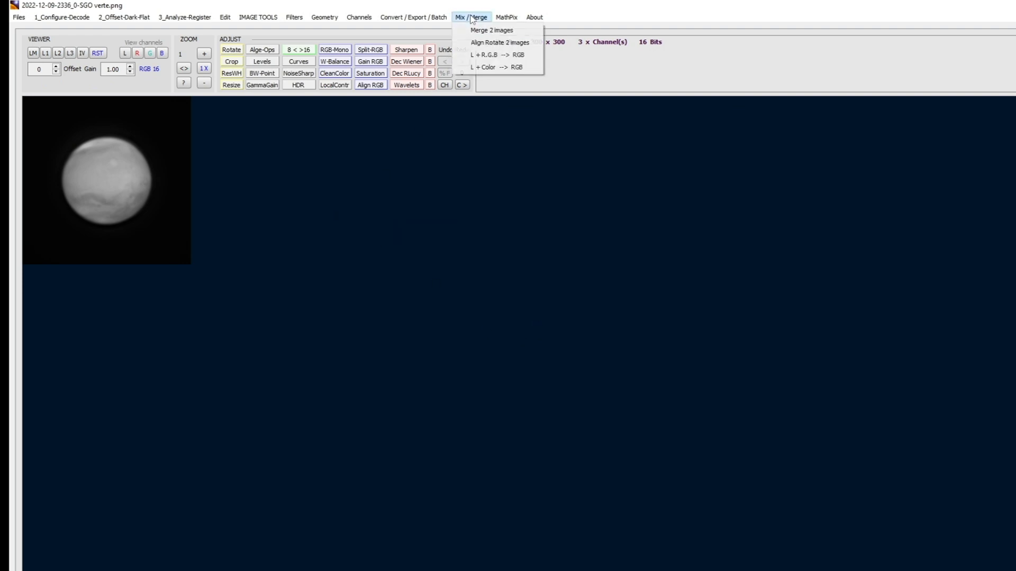
{"action": "left_click", "coordinate": [479, 55]}
{"action": "left_click", "coordinate": [396, 116]}
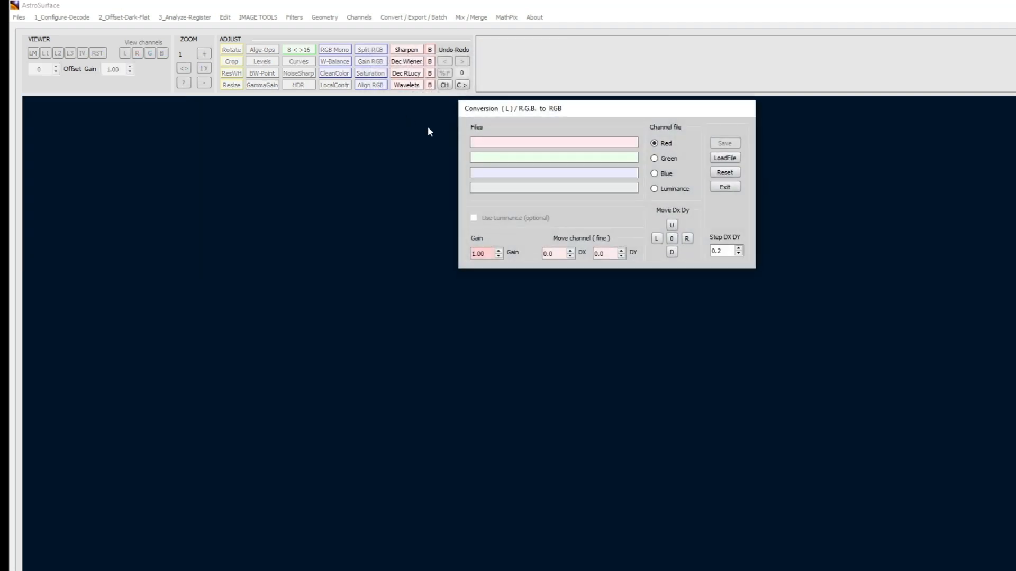
{"action": "left_click", "coordinate": [724, 158]}
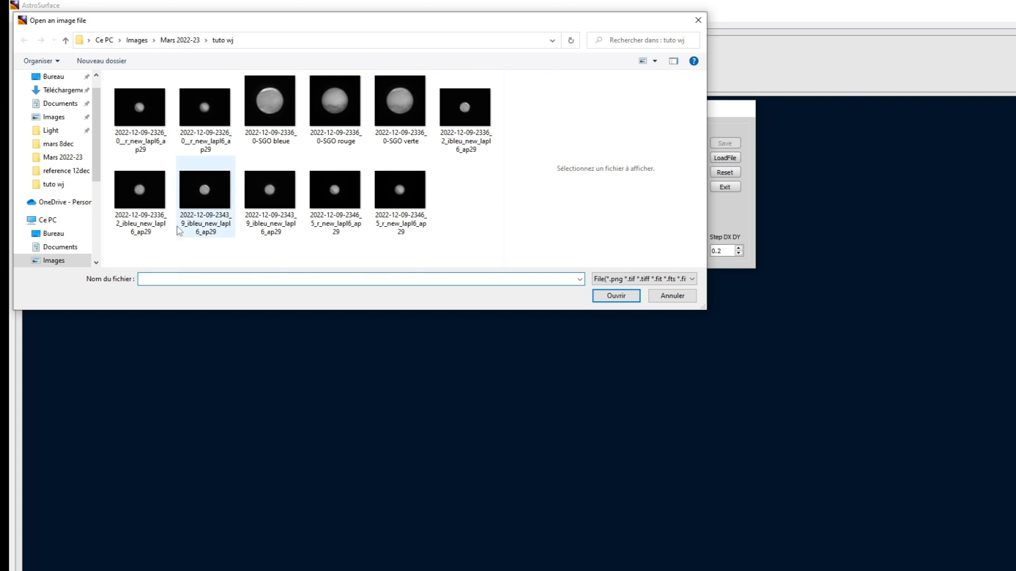
{"action": "left_click", "coordinate": [316, 129]}
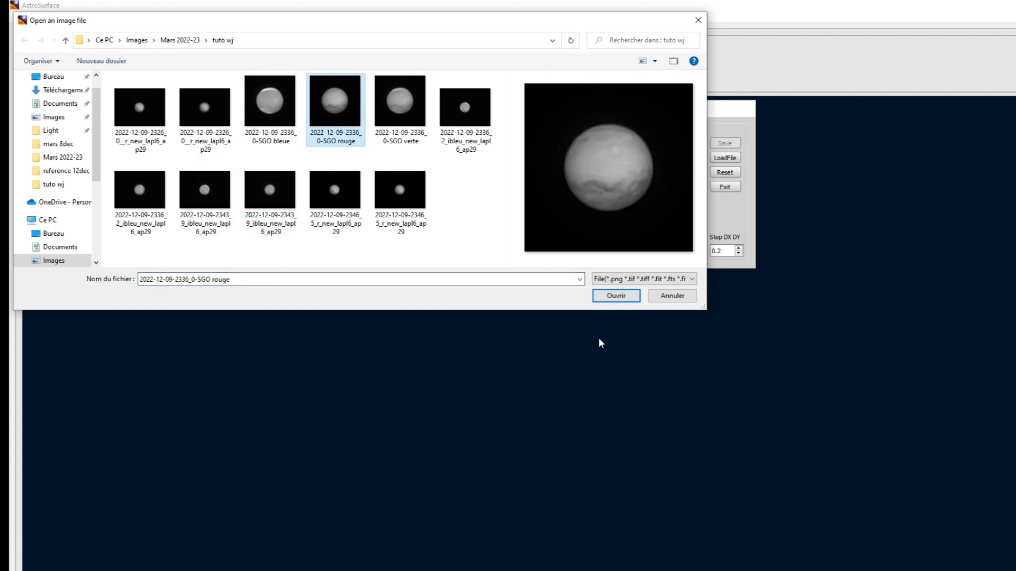
{"action": "left_click", "coordinate": [615, 298]}
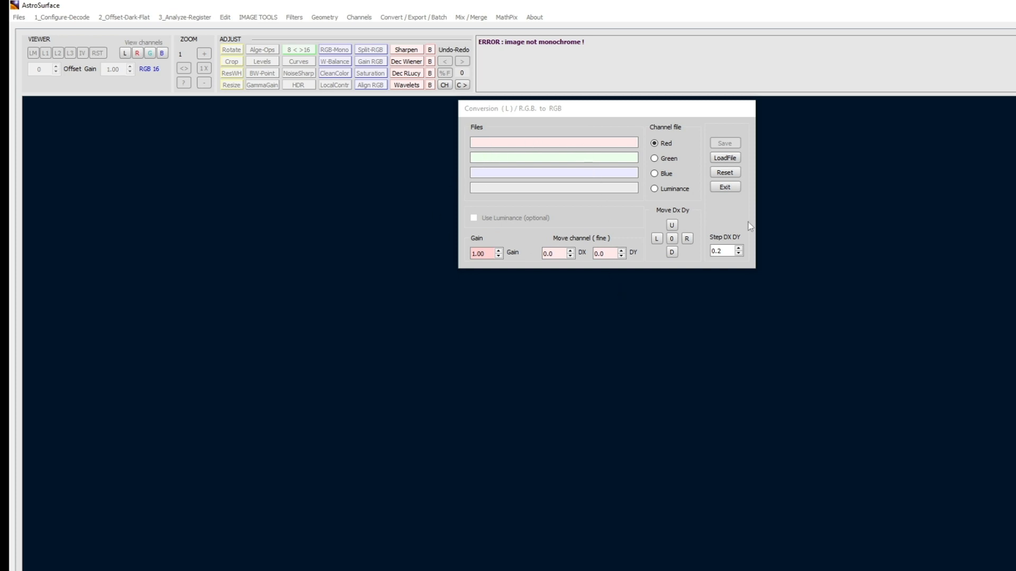
{"action": "left_click", "coordinate": [732, 189]}
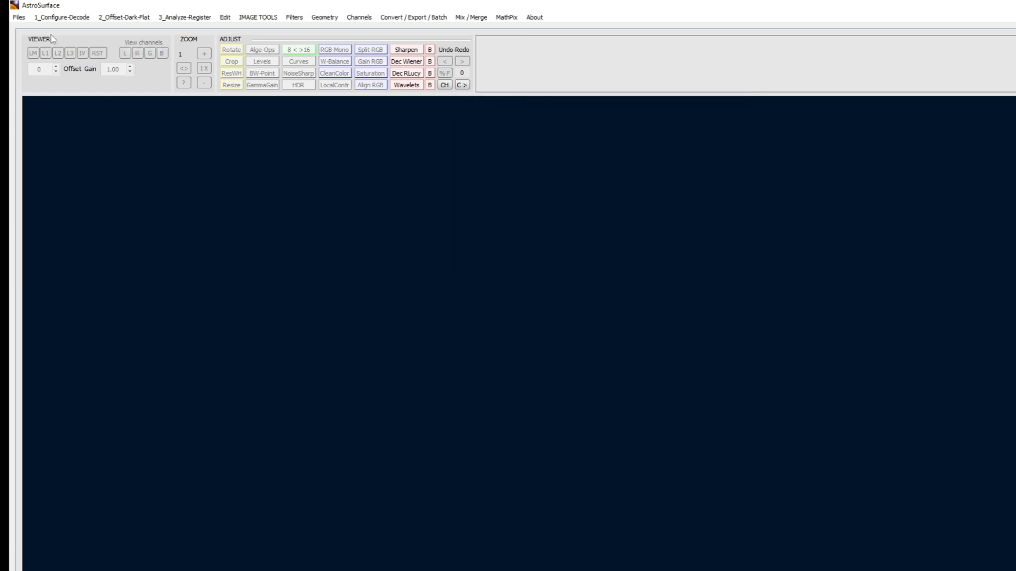
{"action": "left_click", "coordinate": [19, 17]}
{"action": "left_click", "coordinate": [25, 30]}
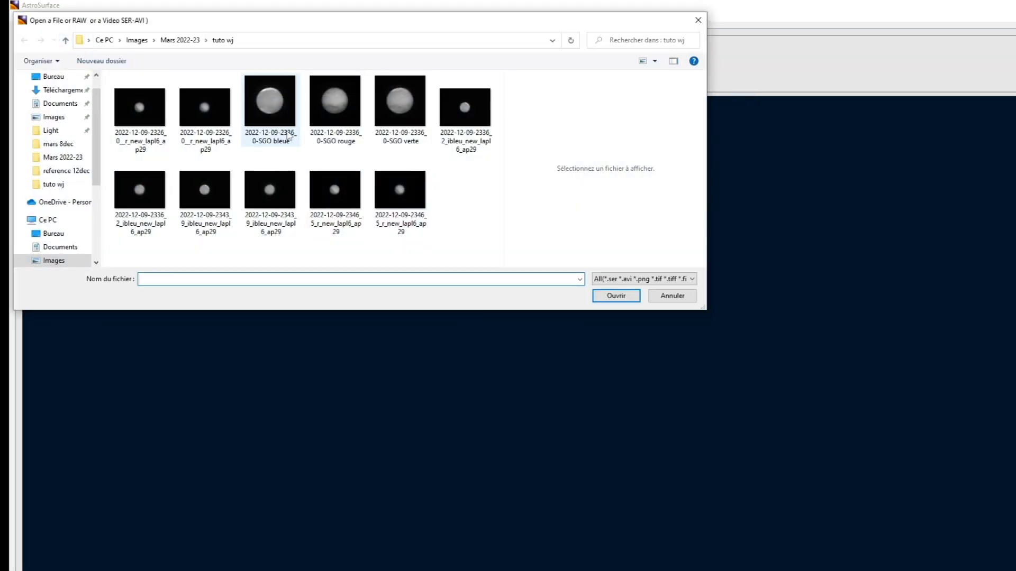
{"action": "left_click", "coordinate": [278, 117]}
{"action": "left_click", "coordinate": [614, 296]}
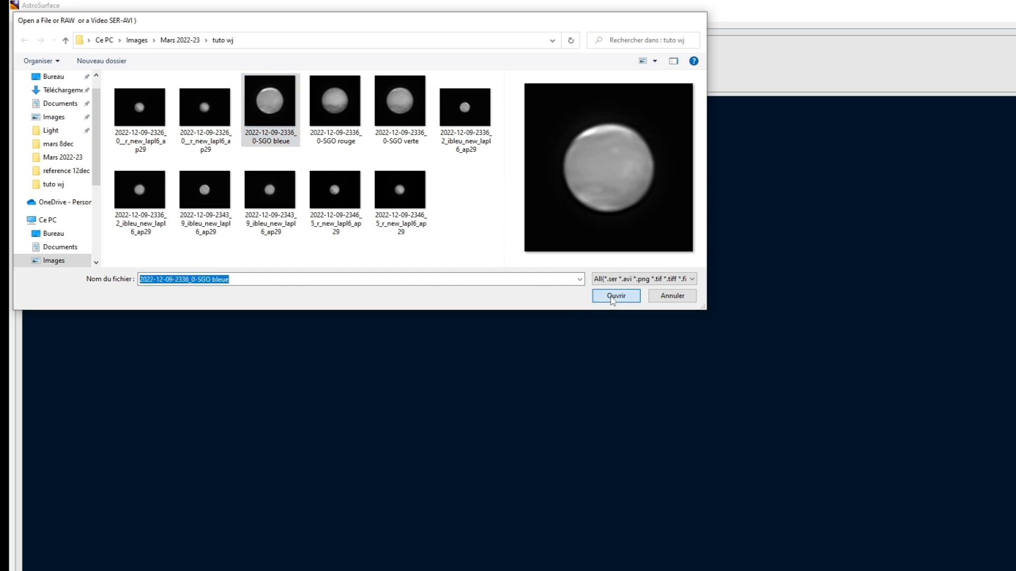
{"action": "left_click", "coordinate": [334, 50]}
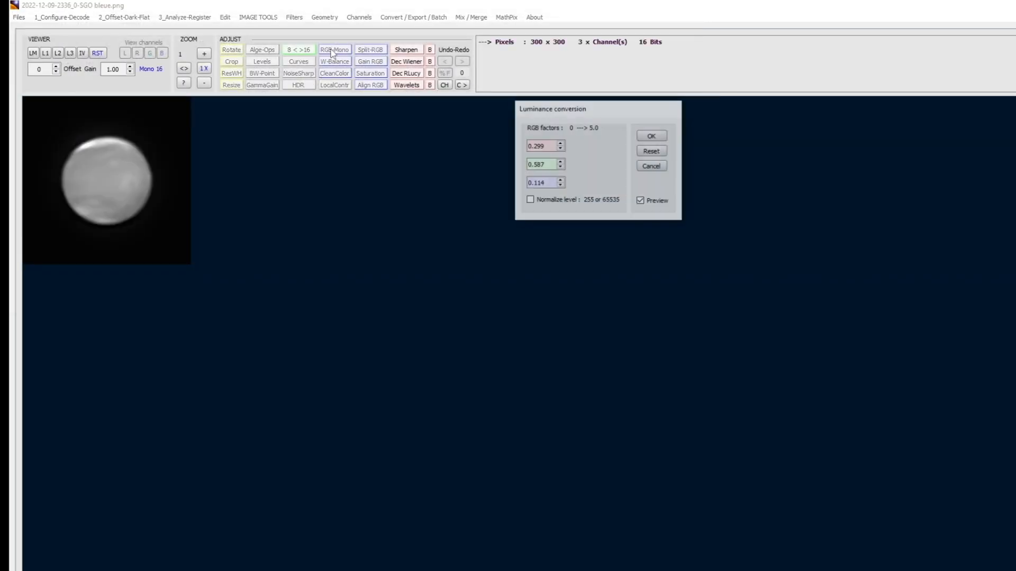
{"action": "left_click", "coordinate": [651, 137]}
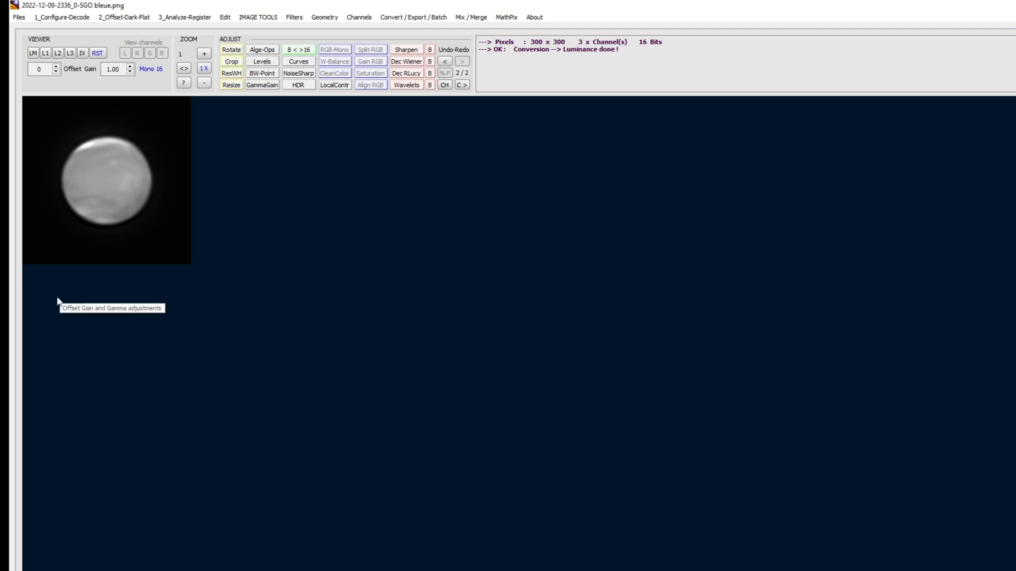
{"action": "right_click", "coordinate": [107, 189]}
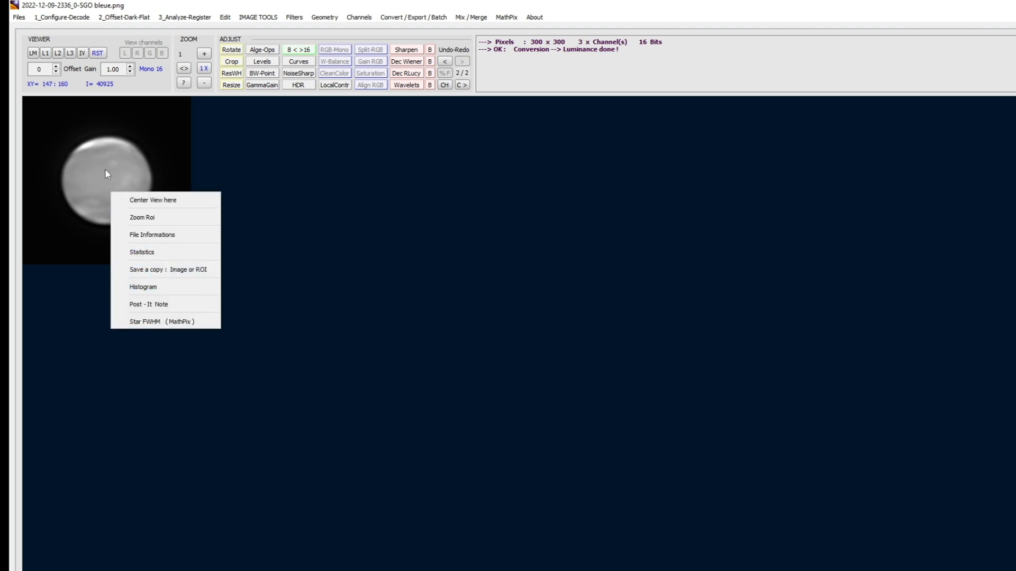
{"action": "left_click", "coordinate": [18, 17]}
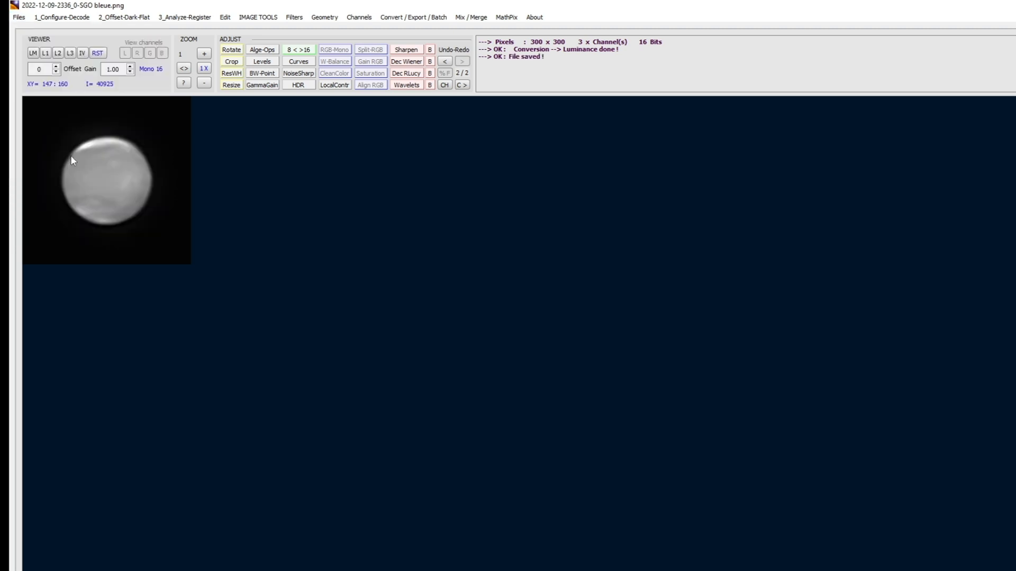
{"action": "left_click", "coordinate": [19, 18]}
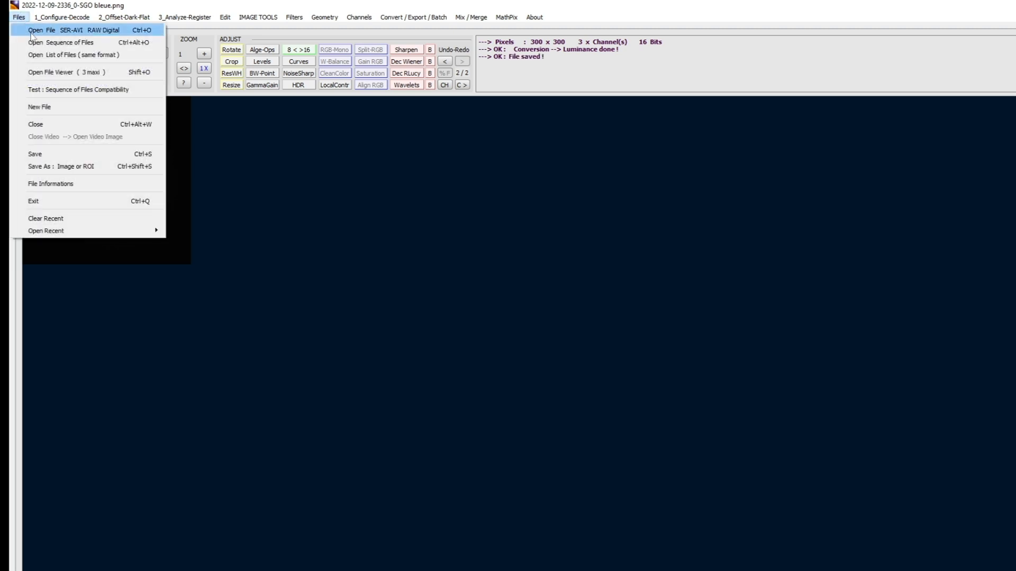
{"action": "left_click", "coordinate": [37, 30]}
{"action": "left_click", "coordinate": [352, 117]}
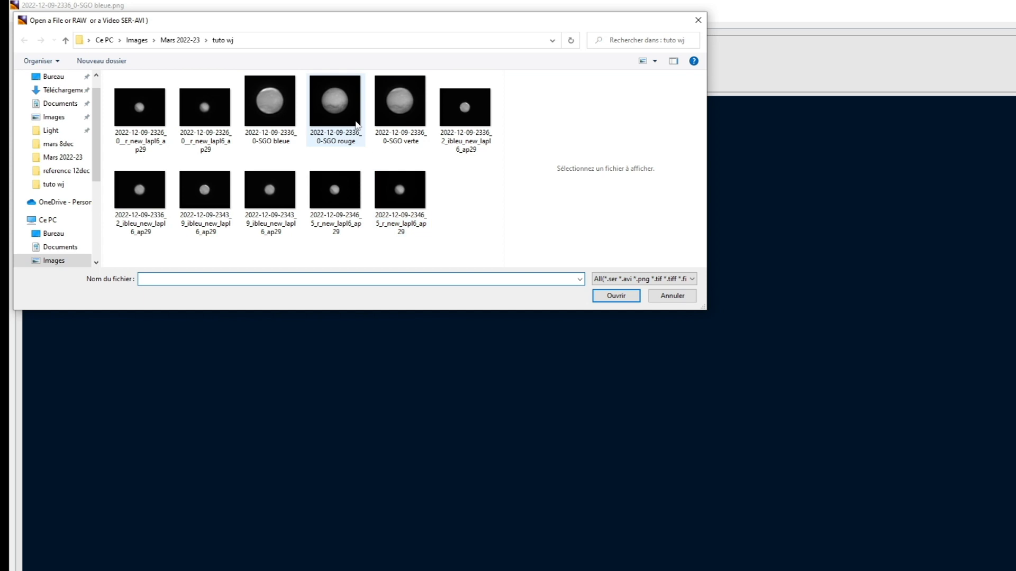
{"action": "double_click", "coordinate": [351, 118]}
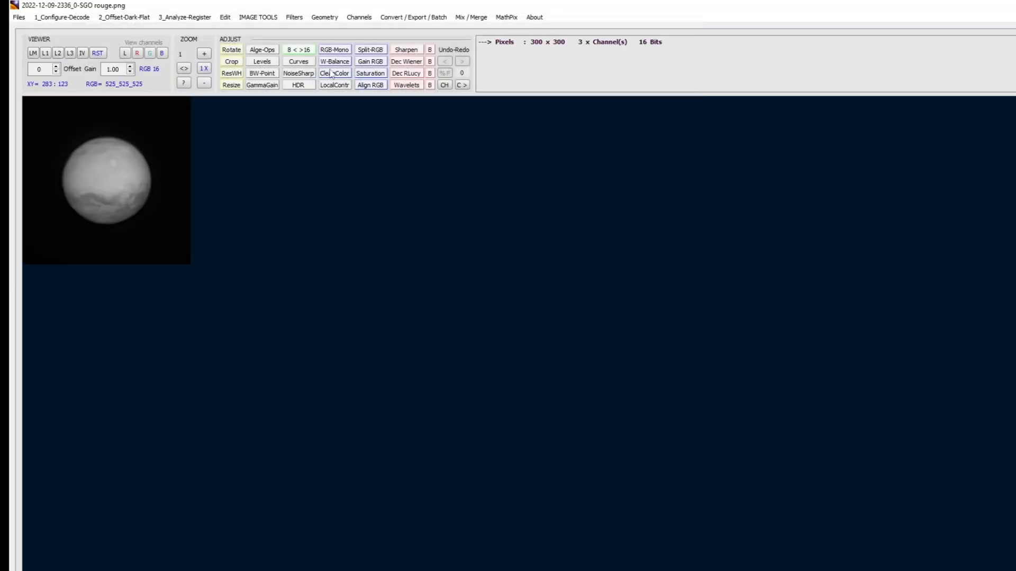
{"action": "left_click", "coordinate": [335, 49]}
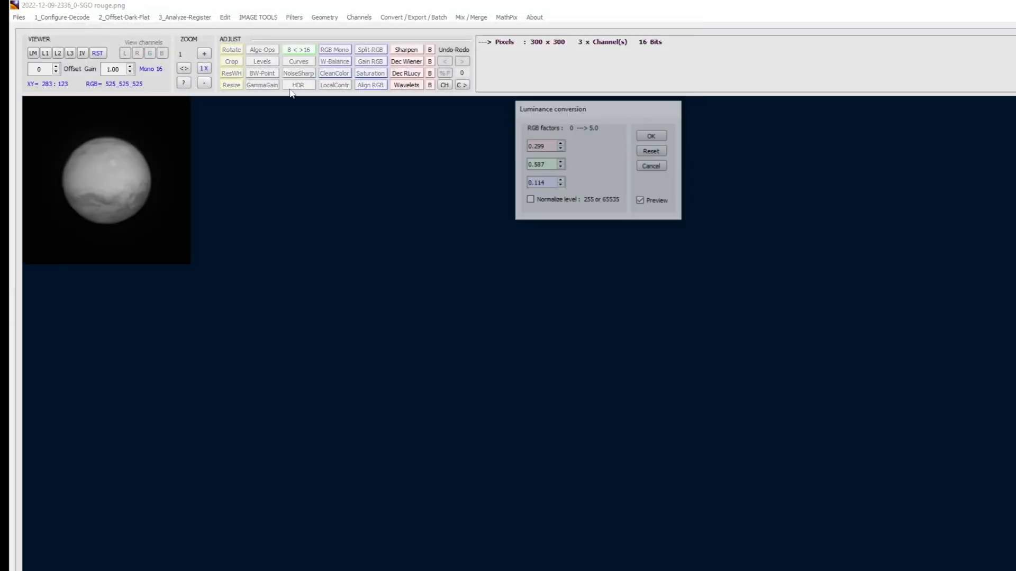
{"action": "left_click", "coordinate": [642, 136]}
{"action": "key", "text": "ctrl+s"}
{"action": "left_click", "coordinate": [20, 17]}
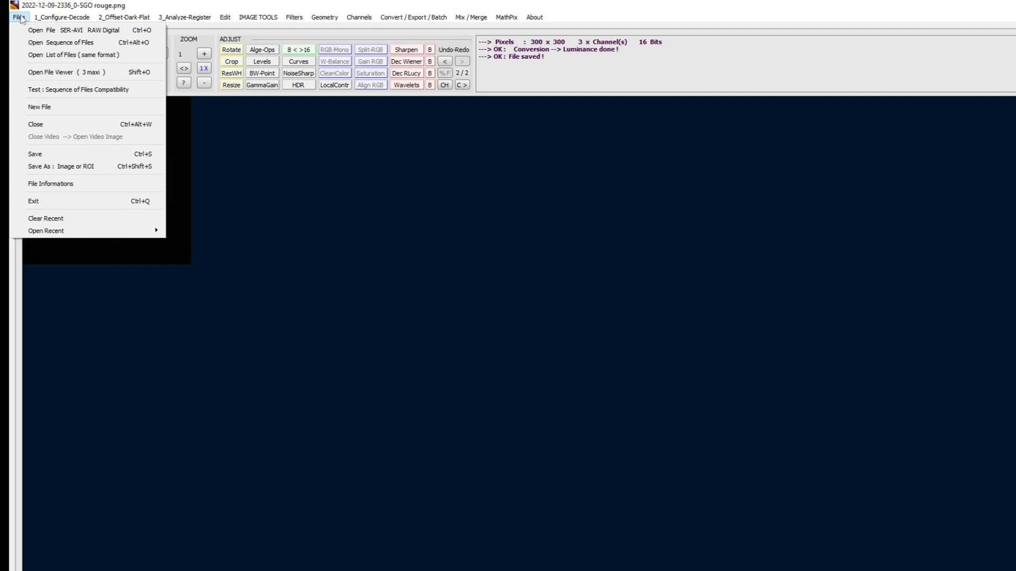
{"action": "left_click", "coordinate": [37, 29]}
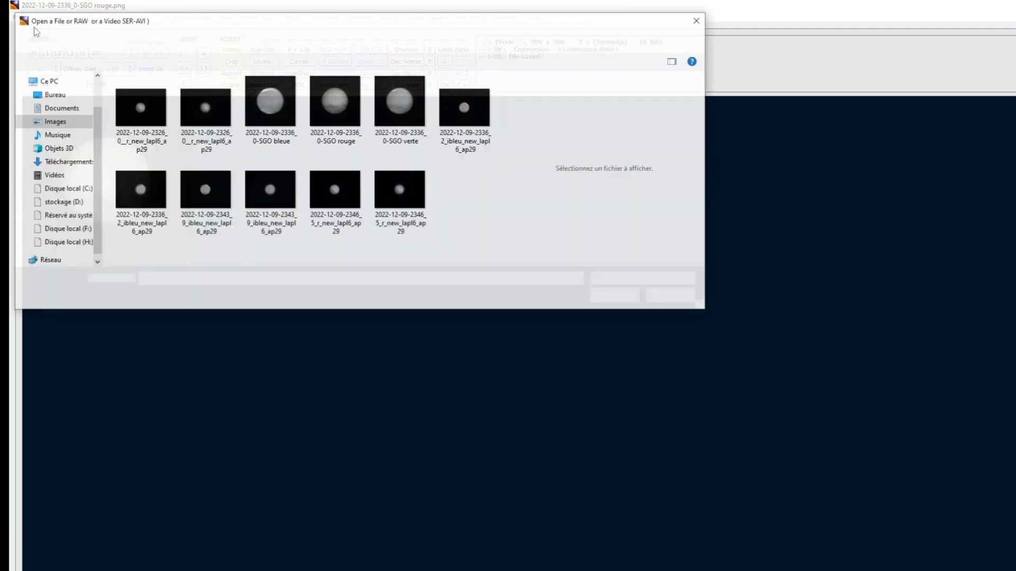
{"action": "left_click", "coordinate": [414, 123]}
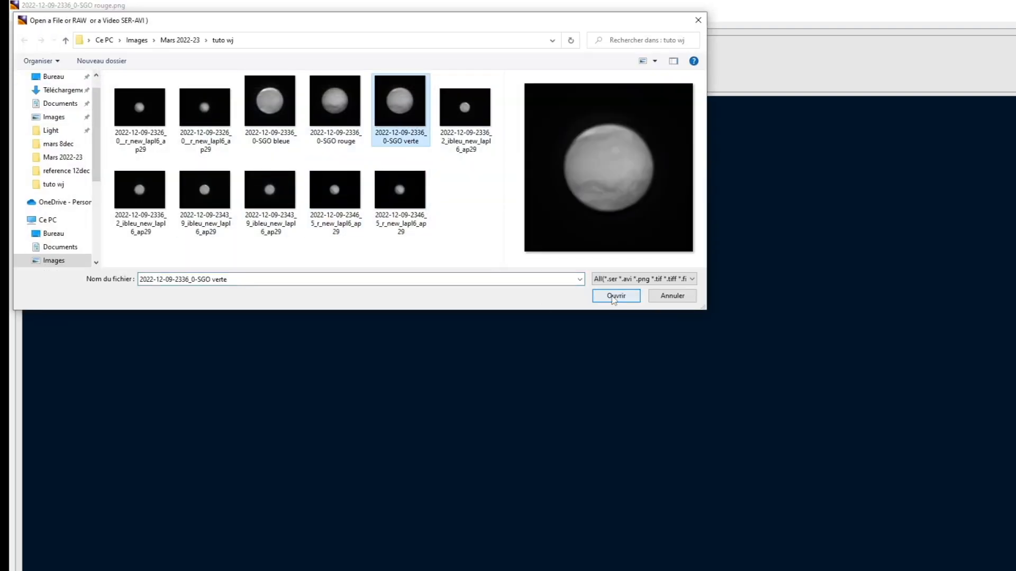
{"action": "left_click", "coordinate": [616, 295]}
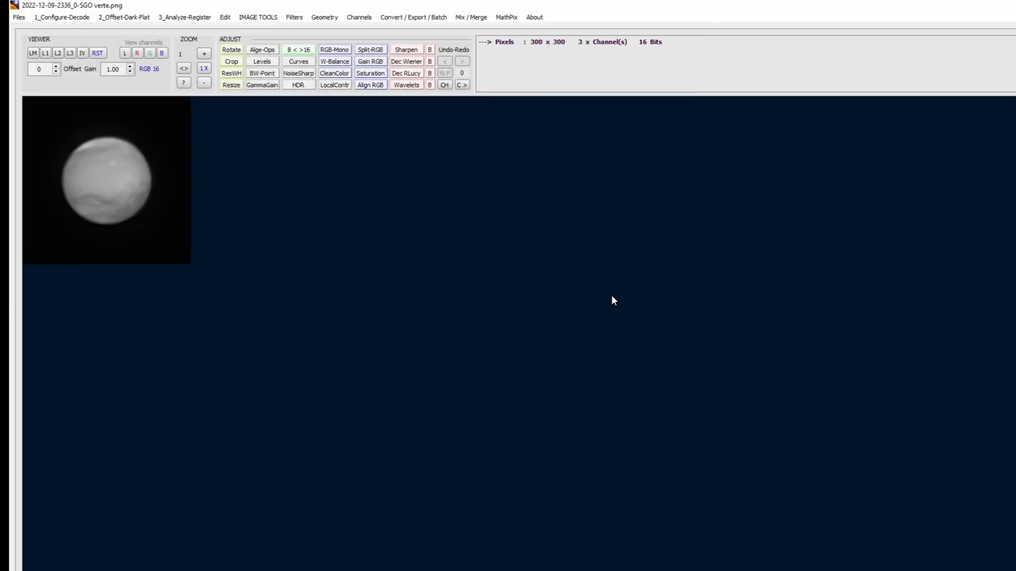
{"action": "left_click", "coordinate": [344, 50]}
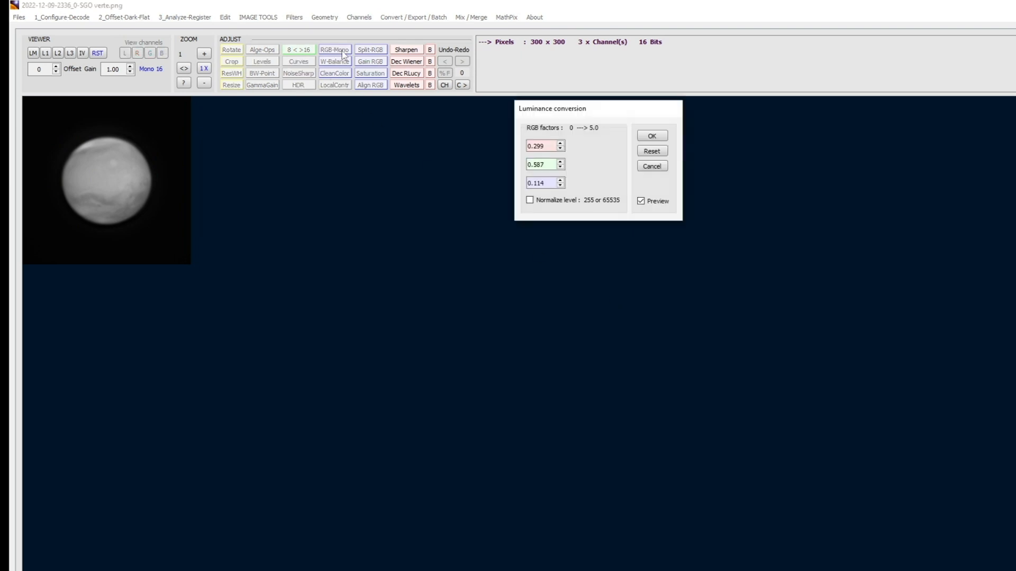
{"action": "left_click", "coordinate": [652, 136]}
{"action": "key", "text": "ctrl+s"}
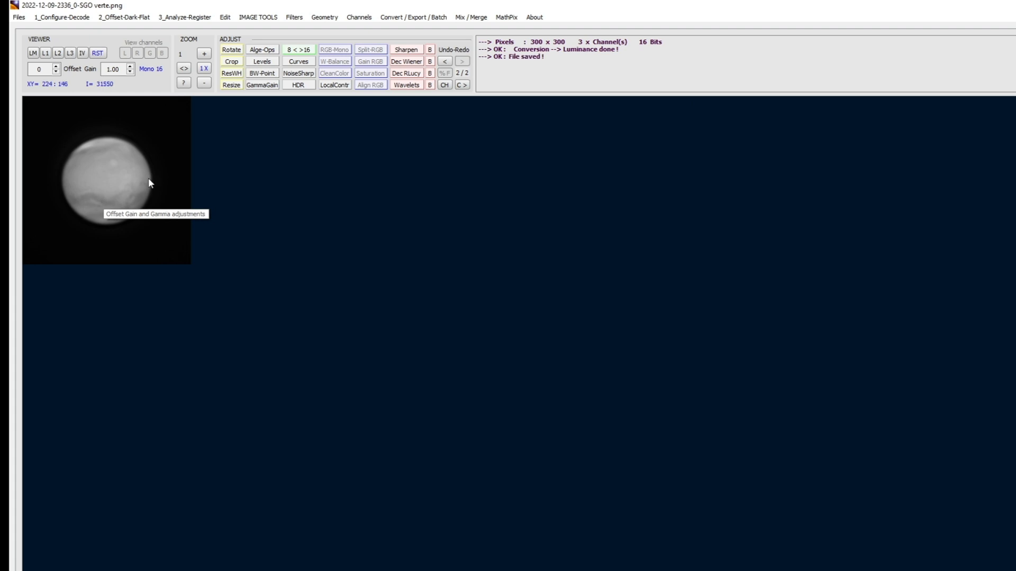
{"action": "left_click", "coordinate": [471, 17]}
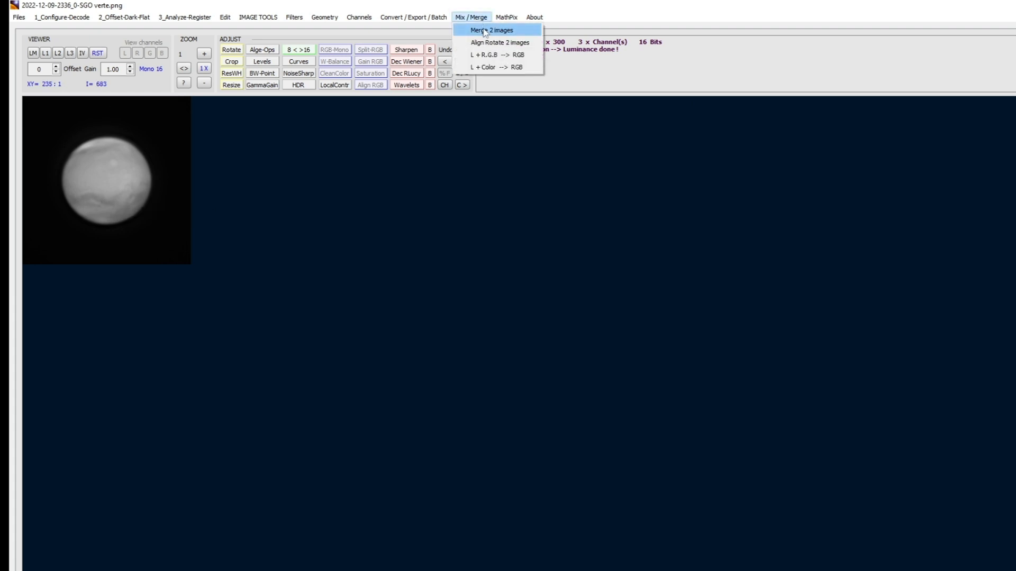
{"action": "left_click", "coordinate": [490, 55]}
{"action": "left_click", "coordinate": [413, 118]}
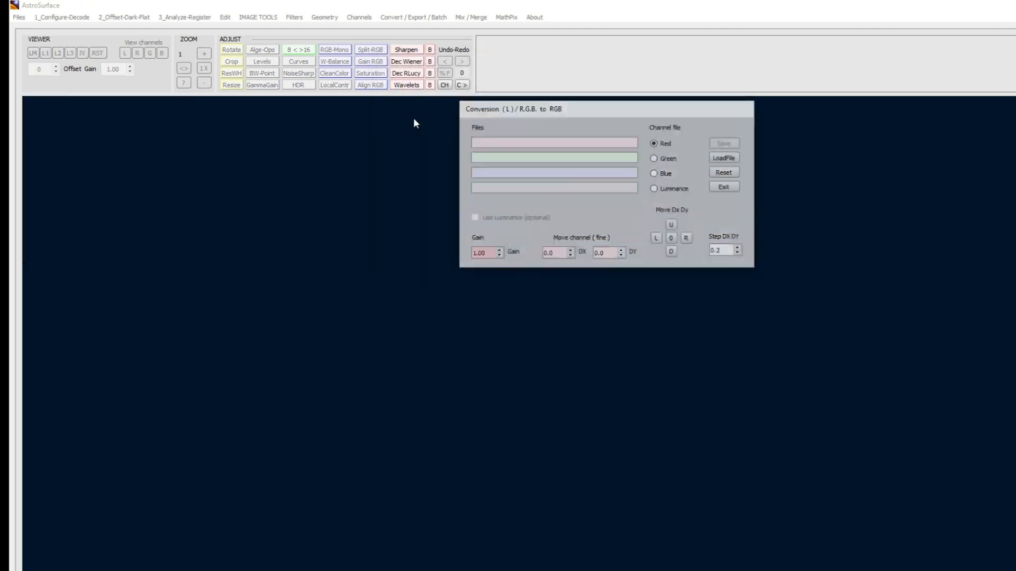
{"action": "left_click", "coordinate": [724, 159]}
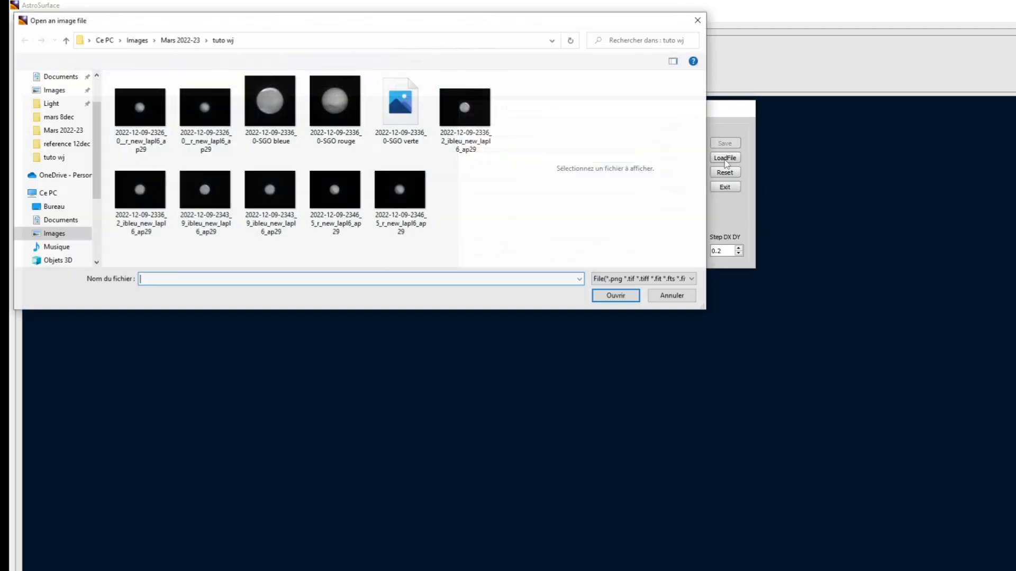
{"action": "left_click", "coordinate": [339, 114]}
{"action": "left_click", "coordinate": [605, 297]}
{"action": "left_click", "coordinate": [672, 160]}
{"action": "left_click", "coordinate": [733, 158]}
{"action": "left_click", "coordinate": [403, 127]}
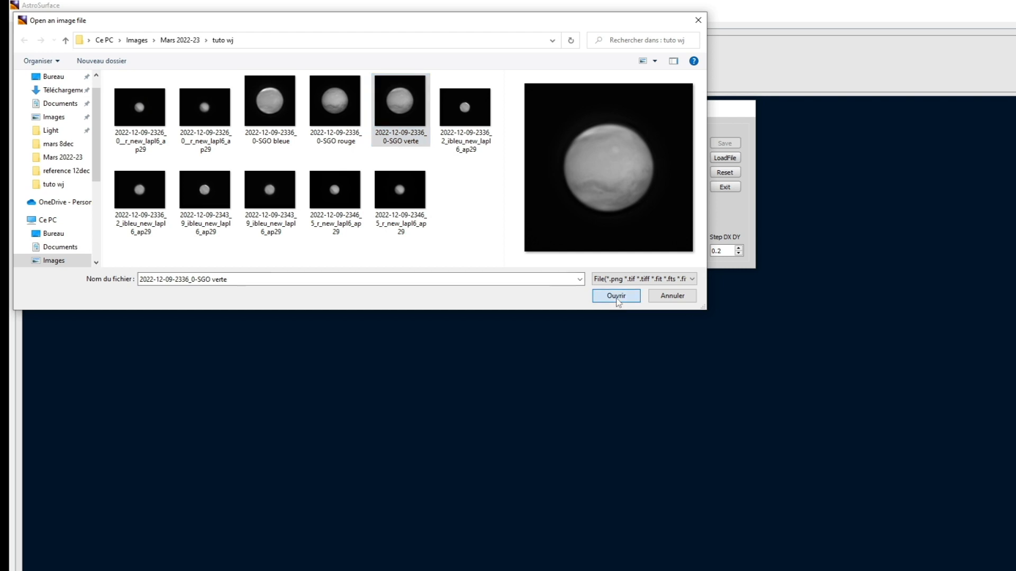
{"action": "left_click", "coordinate": [616, 298]}
{"action": "left_click", "coordinate": [655, 173]}
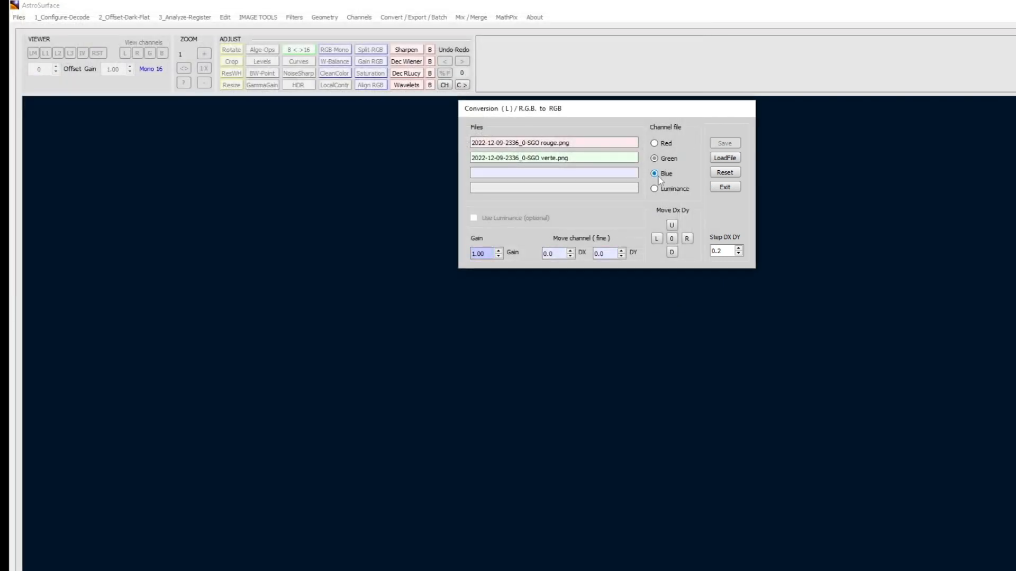
{"action": "left_click", "coordinate": [724, 158]}
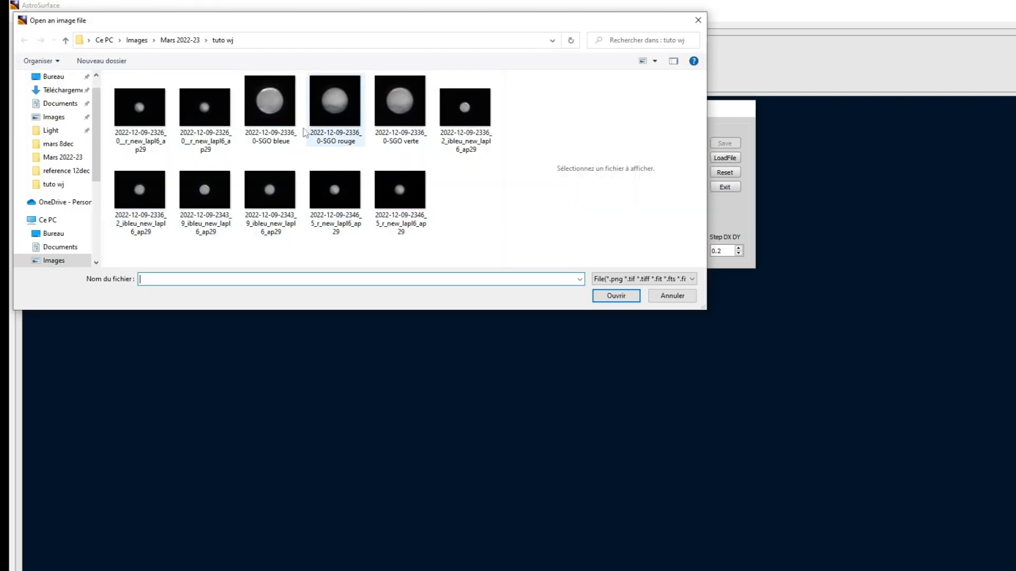
{"action": "left_click", "coordinate": [265, 106]}
{"action": "left_click", "coordinate": [615, 297]}
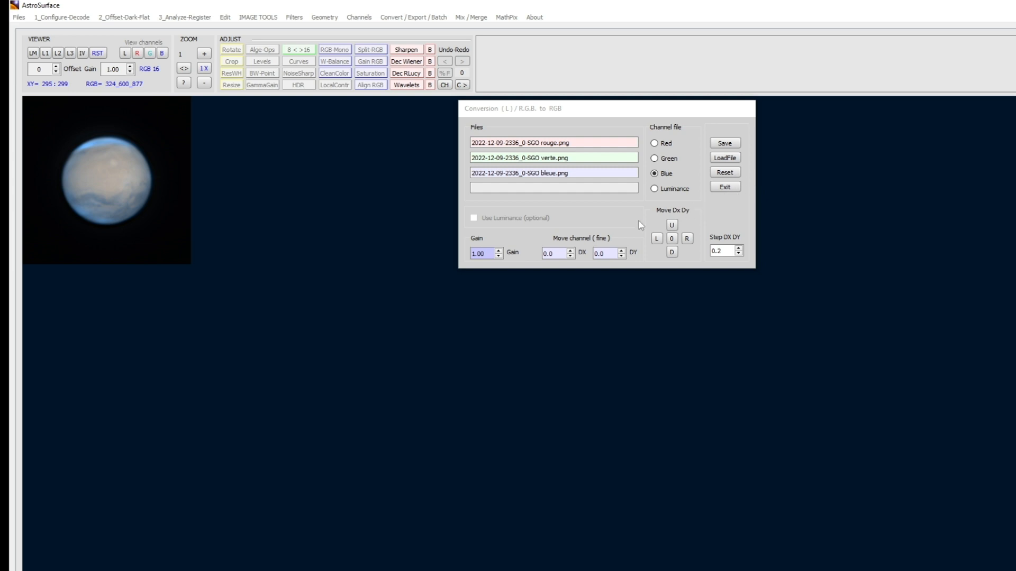
{"action": "left_click", "coordinate": [738, 145]}
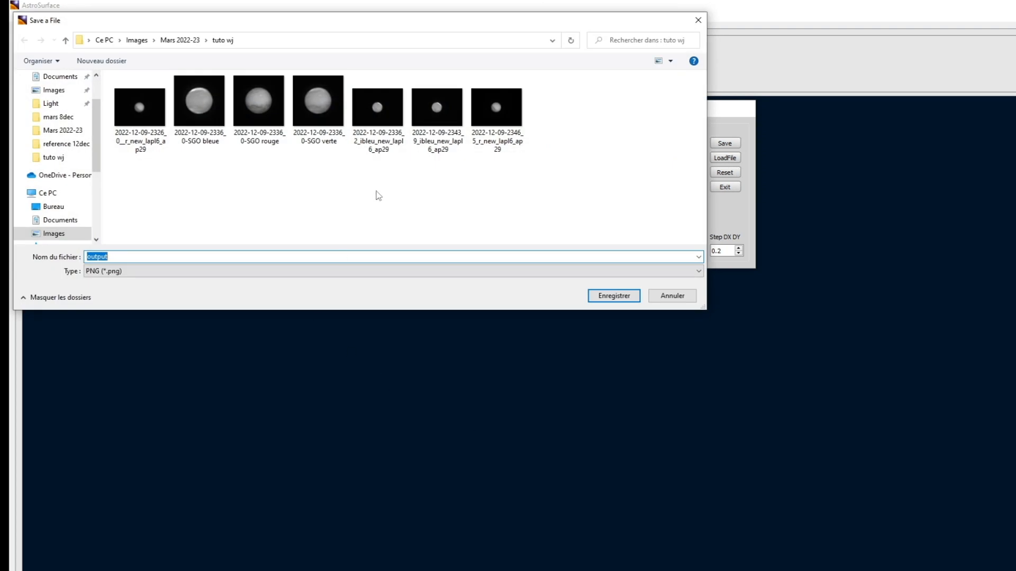
{"action": "left_click", "coordinate": [225, 139]}
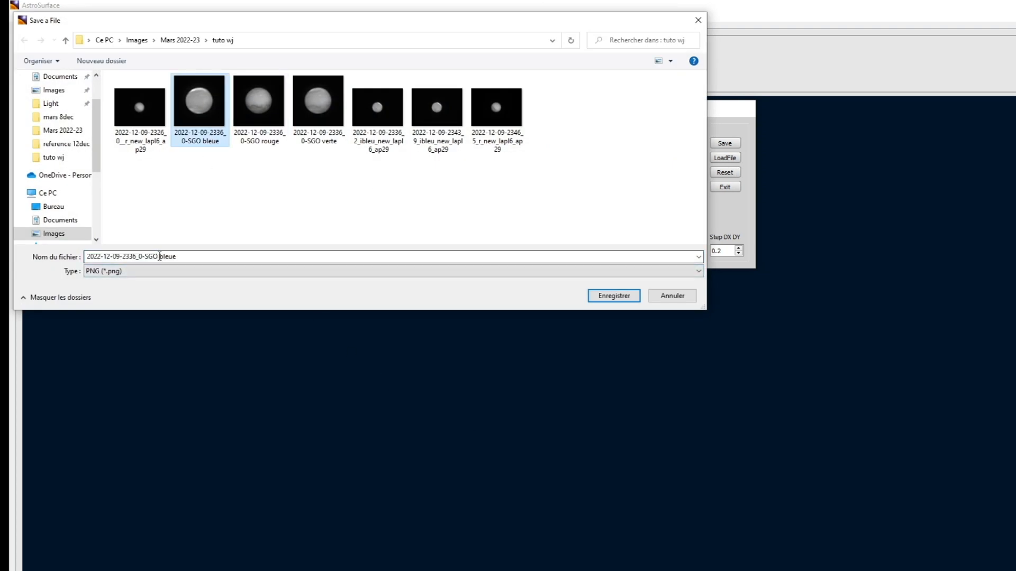
{"action": "left_click_drag", "start_coordinate": [159, 258], "coordinate": [204, 270]}
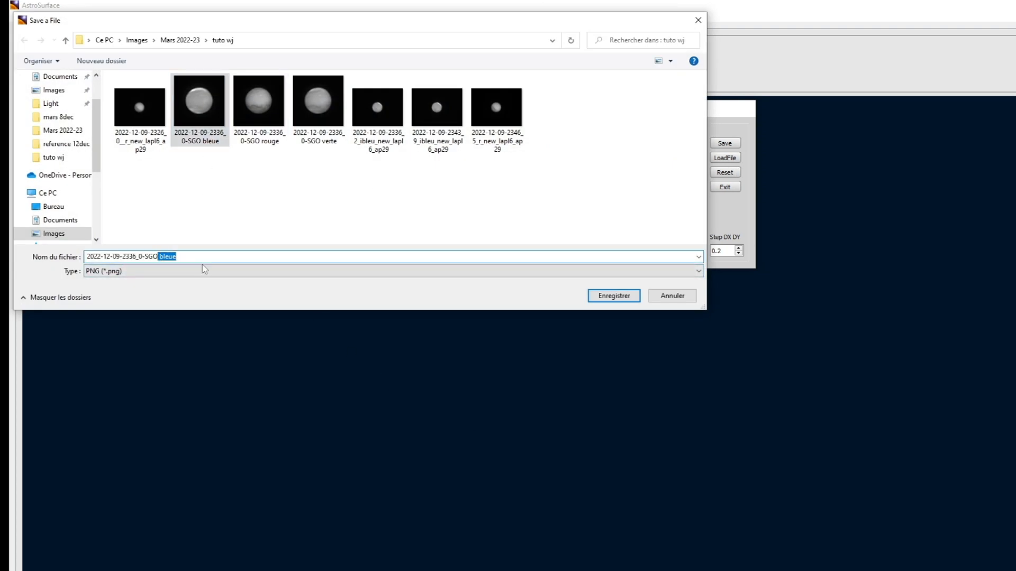
{"action": "type", "text": "RVB"}
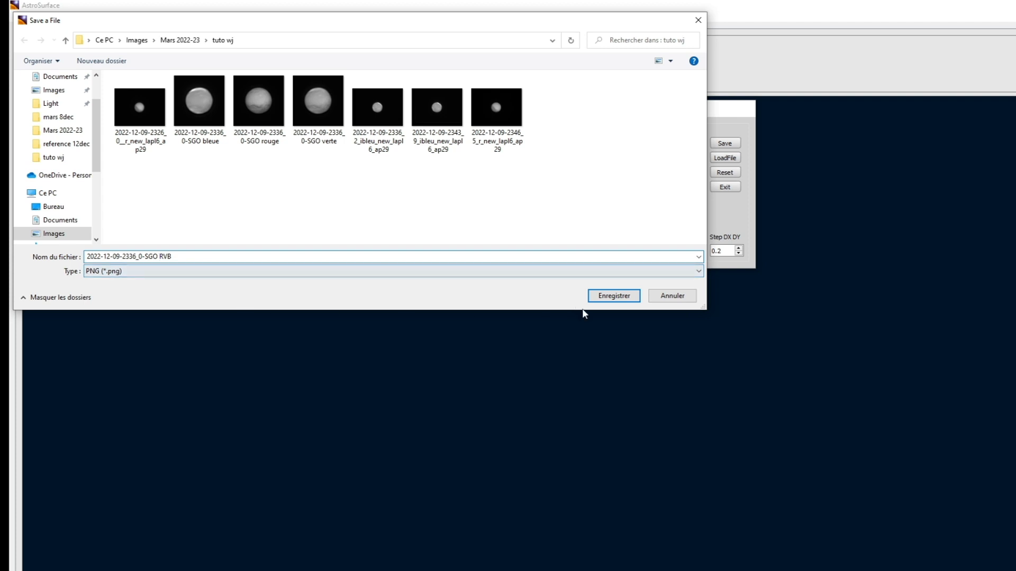
{"action": "left_click", "coordinate": [614, 300]}
{"action": "left_click", "coordinate": [524, 321]}
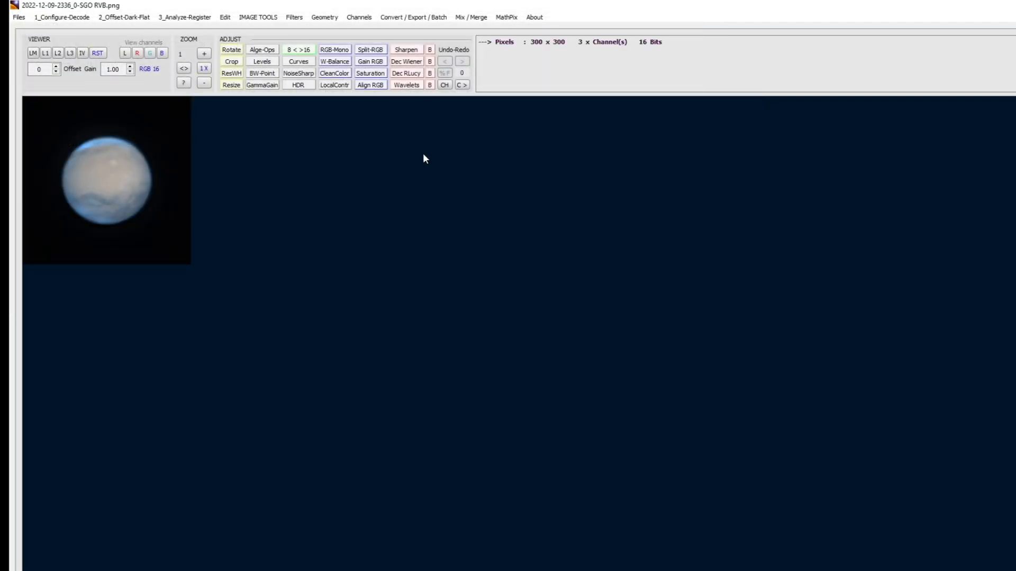
Apply the auto white balance at 90 % strength and set the channel gains to 109 % red and 90 % blue
{"action": "left_click", "coordinate": [342, 64]}
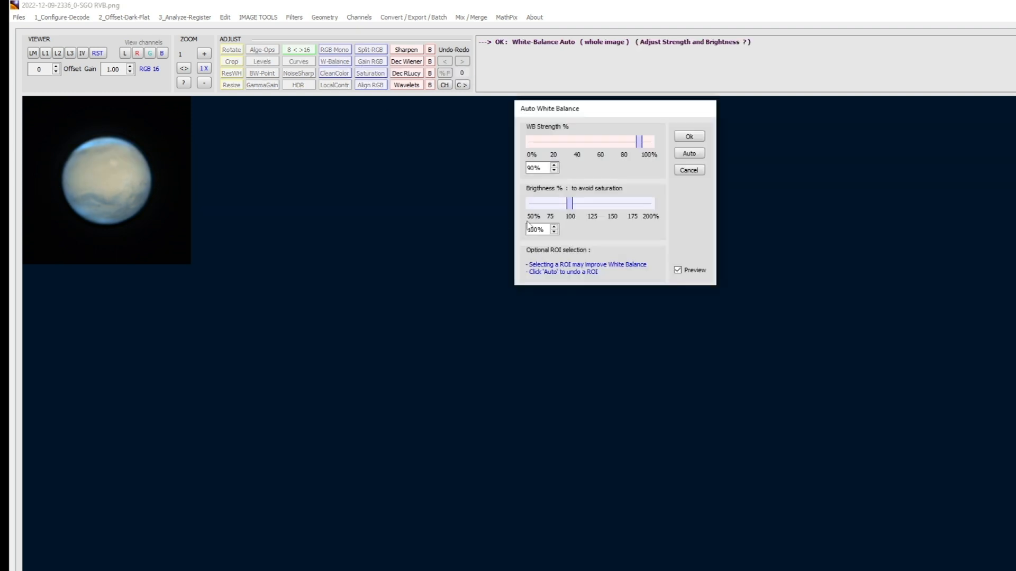
{"action": "left_click", "coordinate": [689, 137]}
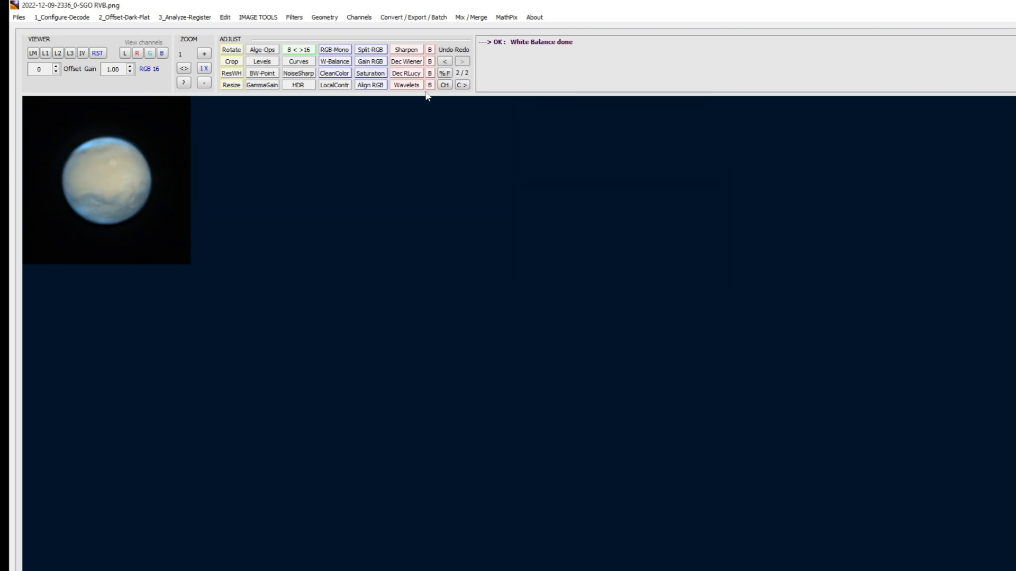
{"action": "left_click", "coordinate": [373, 63]}
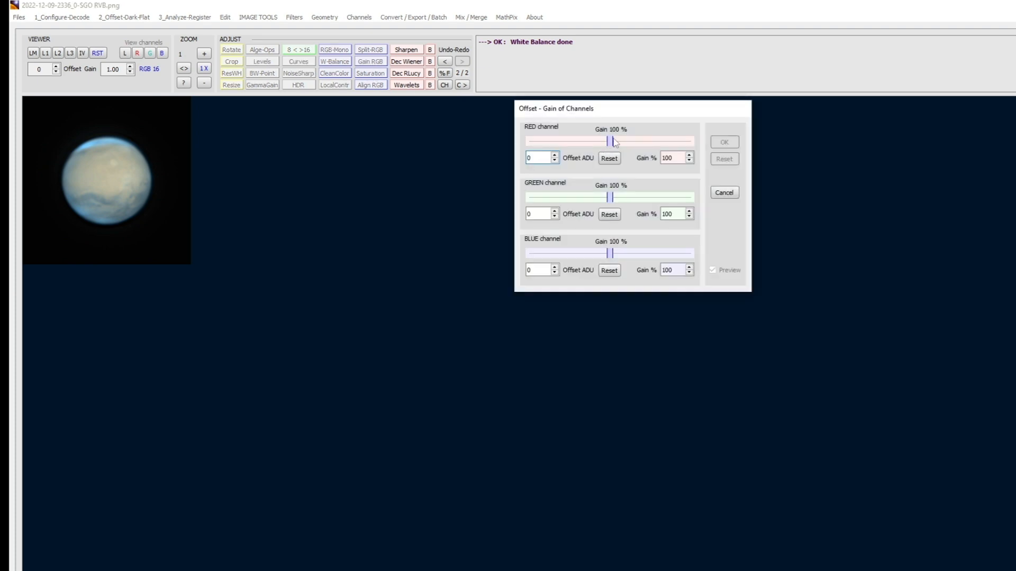
{"action": "left_click_drag", "start_coordinate": [613, 255], "coordinate": [606, 258]}
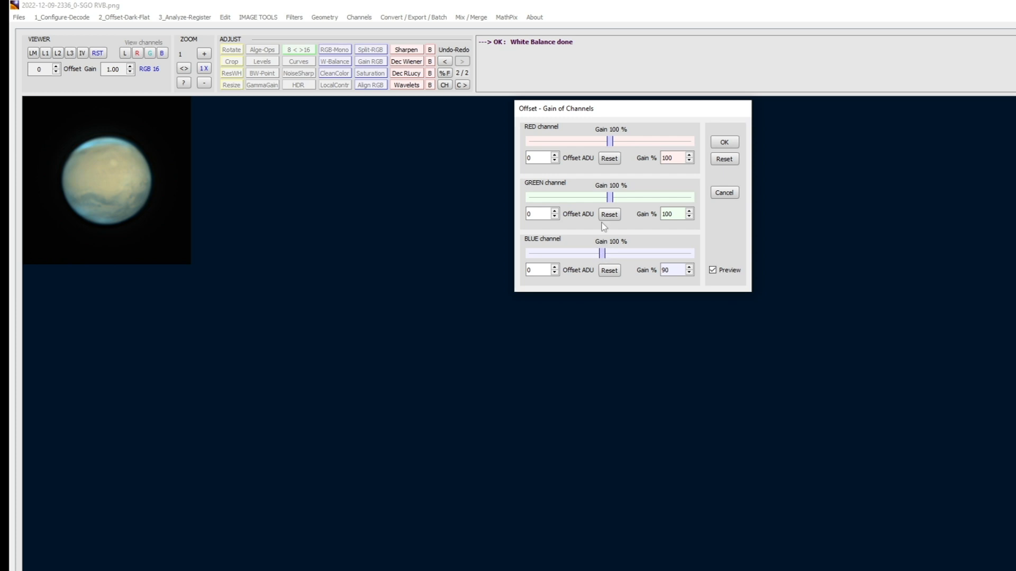
{"action": "left_click_drag", "start_coordinate": [610, 142], "coordinate": [619, 143]}
{"action": "left_click", "coordinate": [734, 142]}
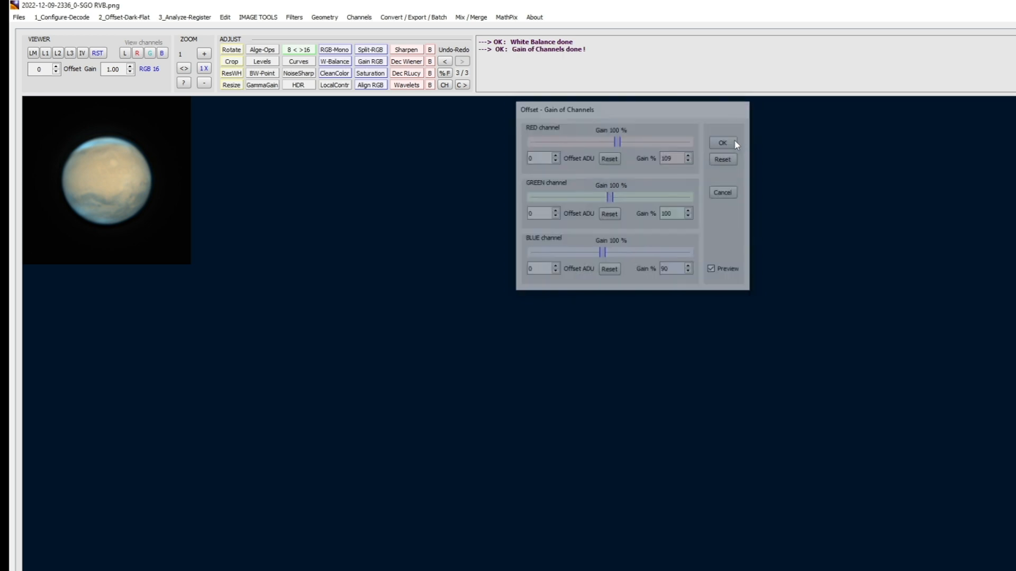
Reset the Wavelets-Deconvolution parameters and set the Richardson-Lucy deconvolution to 6 iterations
{"action": "left_click", "coordinate": [406, 84]}
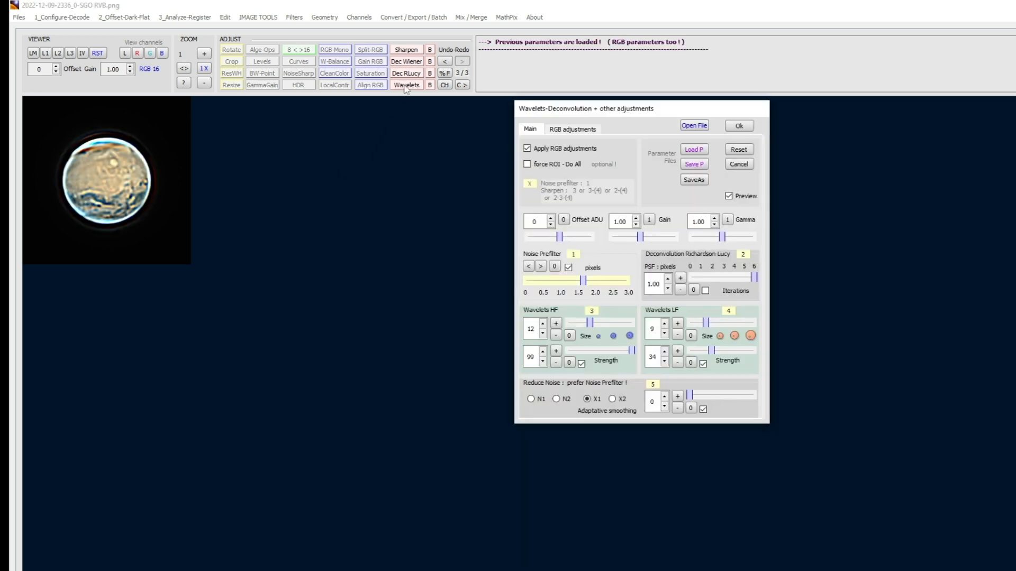
{"action": "left_click", "coordinate": [745, 151]}
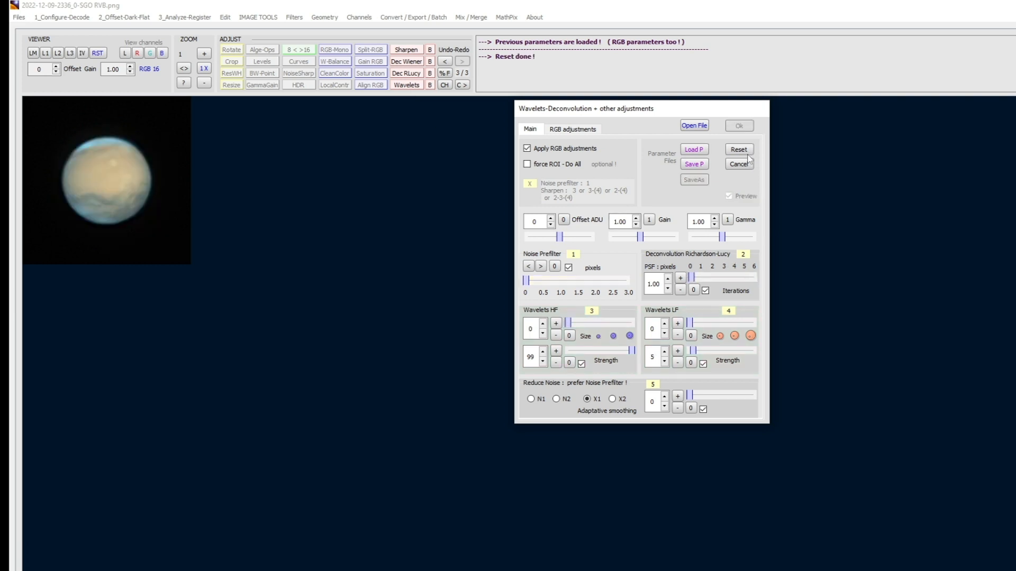
{"action": "left_click_drag", "start_coordinate": [692, 278], "coordinate": [761, 281]}
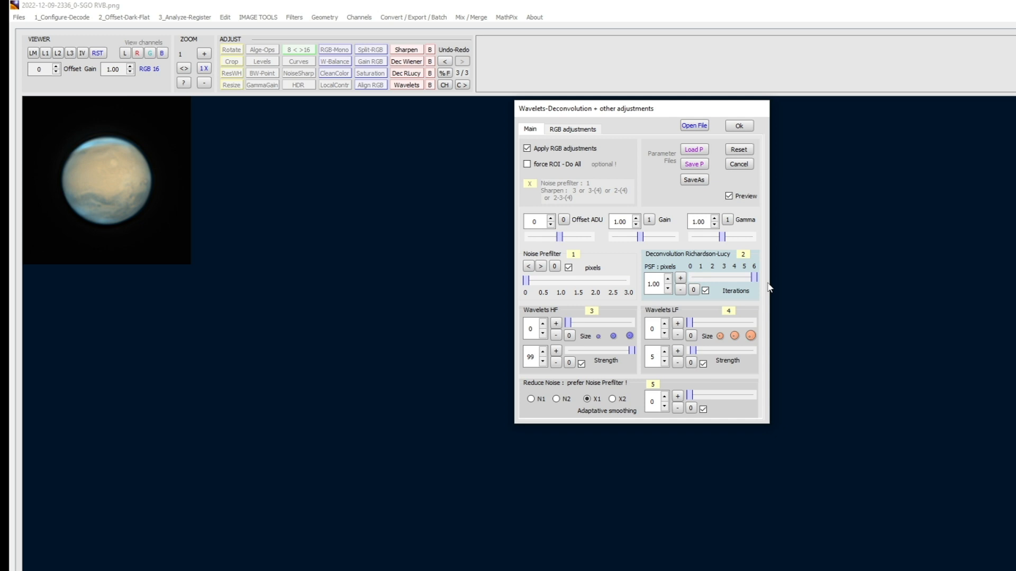
Set the HF wavelets to size 1 and strength 16 with a slight noise prefilter, compare the preview and apply the sharpening
{"action": "left_click", "coordinate": [543, 325]}
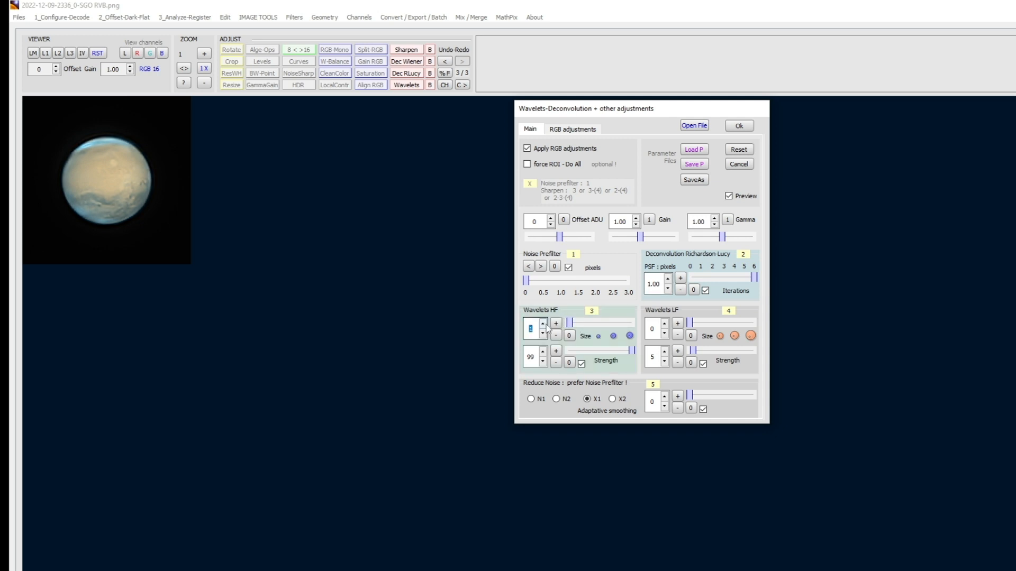
{"action": "left_click_drag", "start_coordinate": [631, 351], "coordinate": [578, 355]}
{"action": "left_click", "coordinate": [532, 282]}
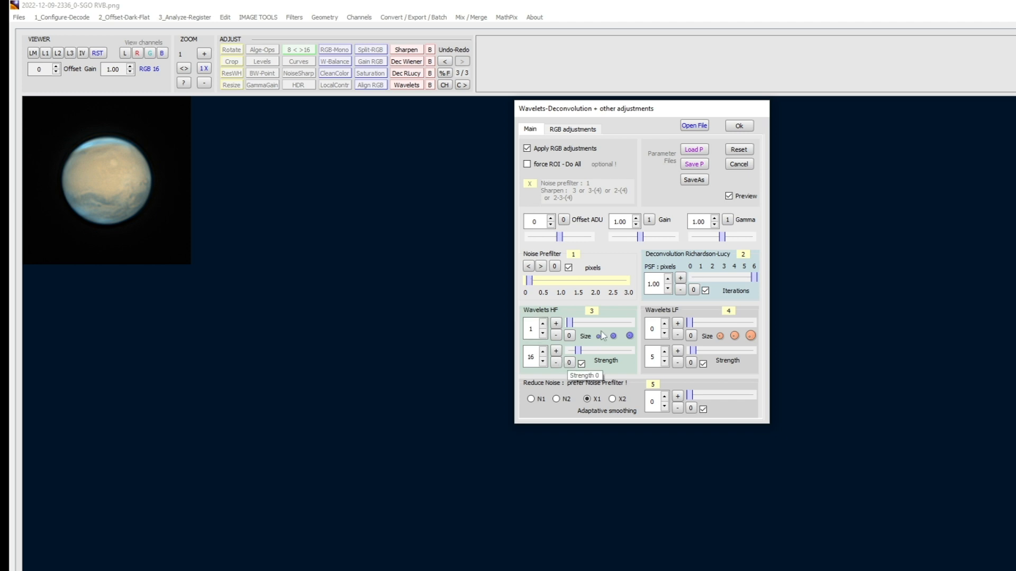
{"action": "left_click", "coordinate": [729, 196]}
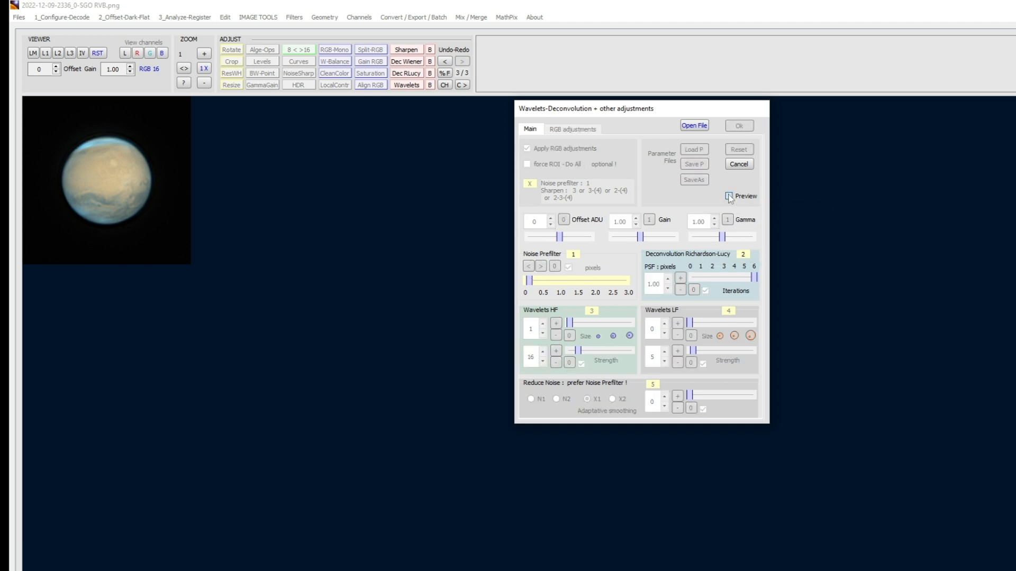
{"action": "left_click", "coordinate": [729, 197]}
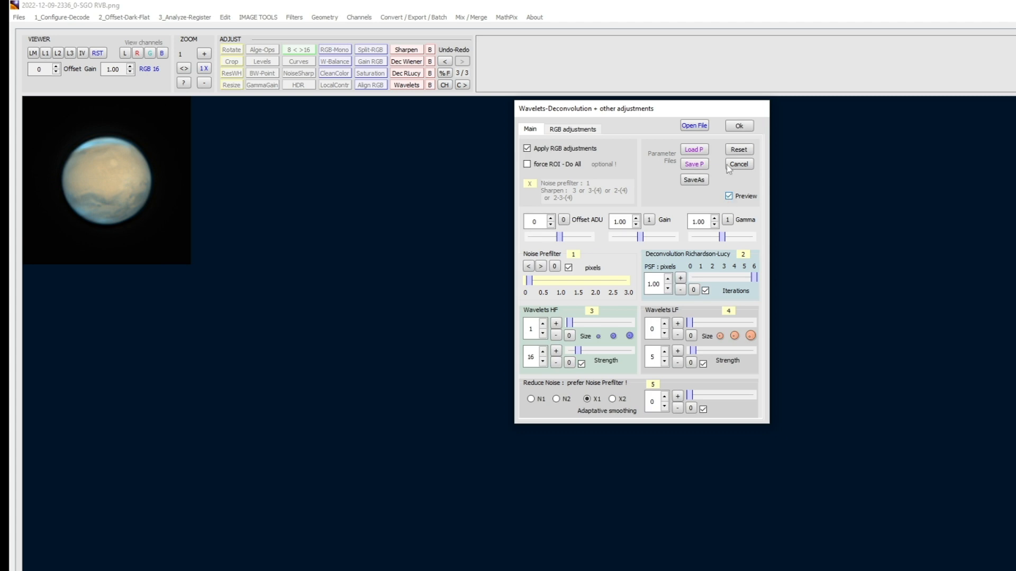
{"action": "left_click", "coordinate": [740, 127]}
{"action": "right_click", "coordinate": [129, 173]}
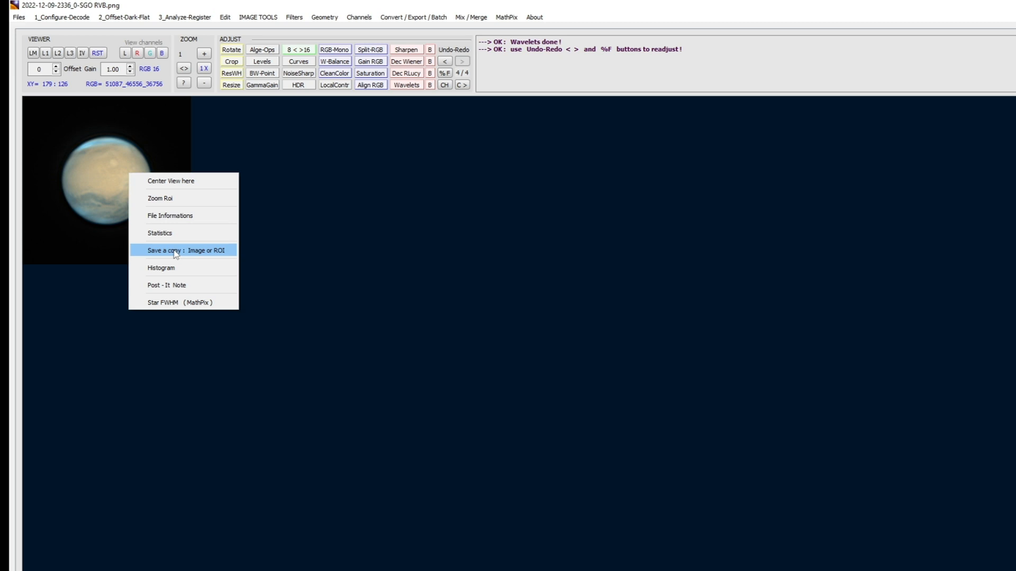
{"action": "left_click", "coordinate": [176, 251]}
{"action": "left_click", "coordinate": [329, 141]}
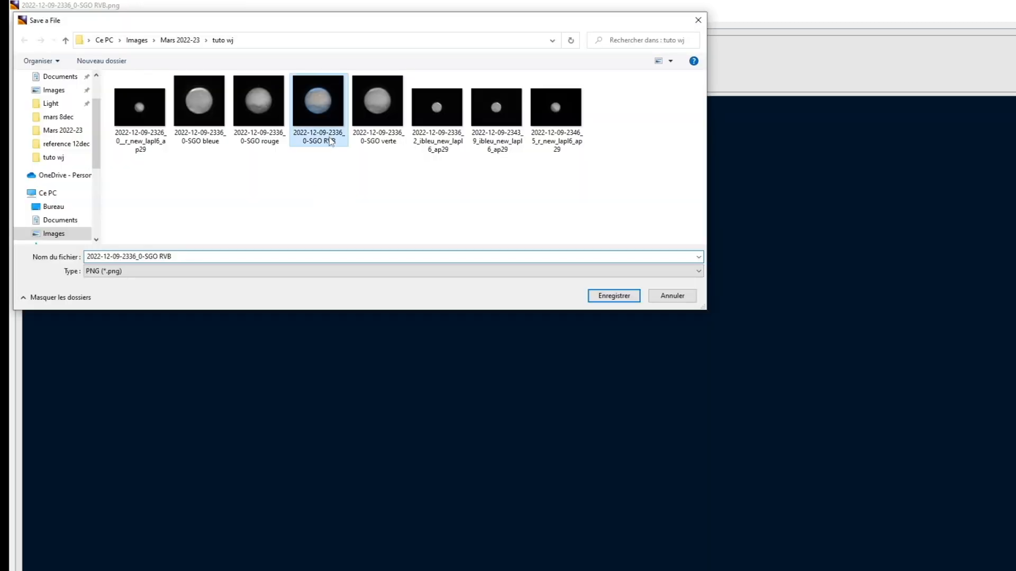
{"action": "left_click", "coordinate": [194, 255]}
{"action": "left_click", "coordinate": [188, 258]}
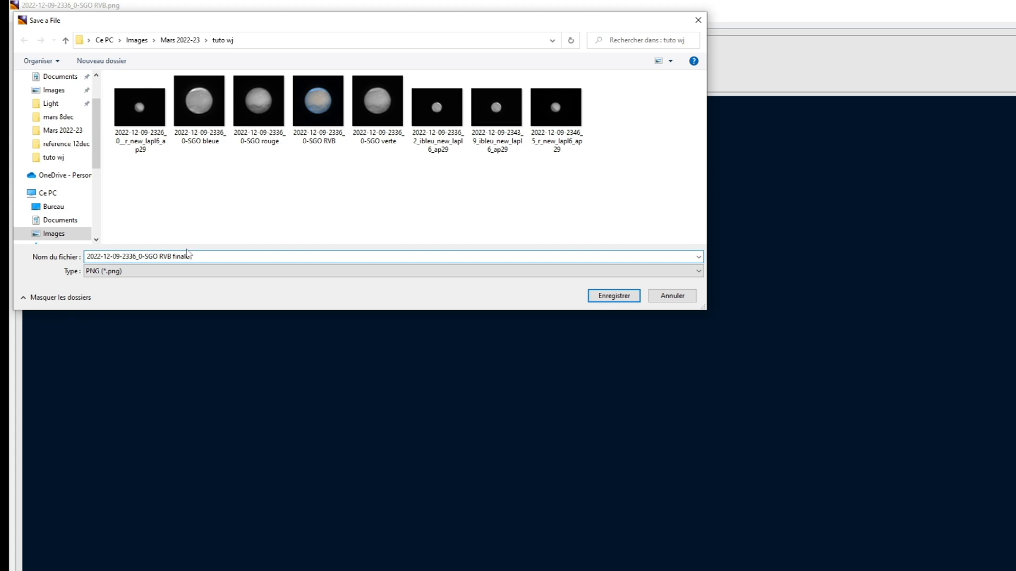
{"action": "left_click", "coordinate": [616, 296]}
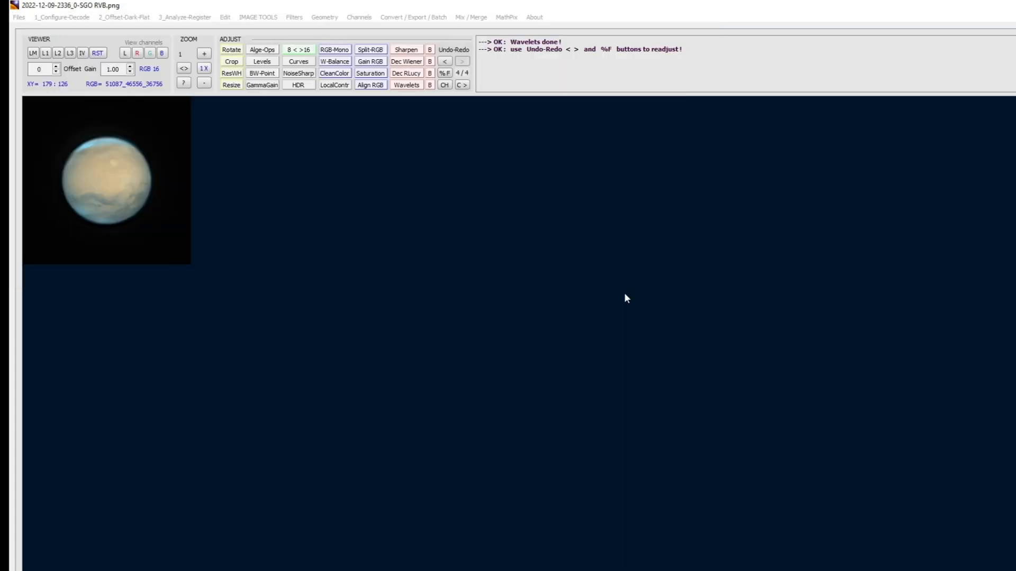